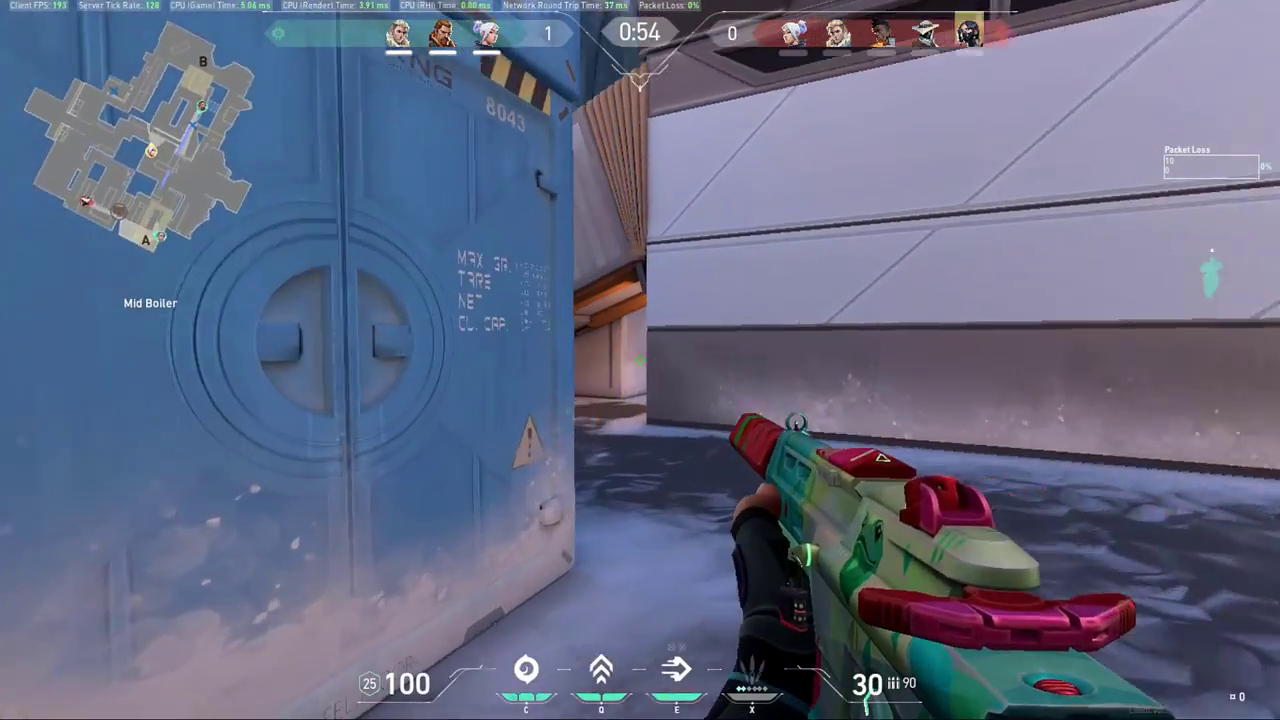
pyautogui.press('w')
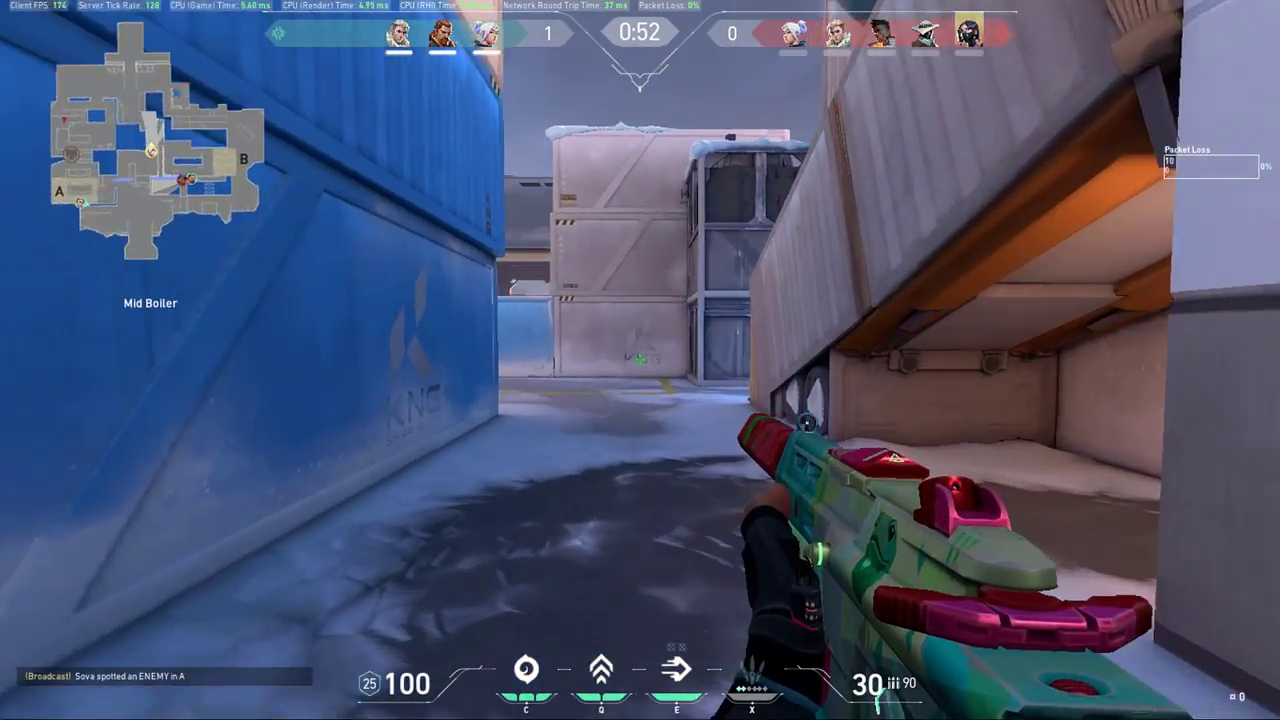
pyautogui.press('w')
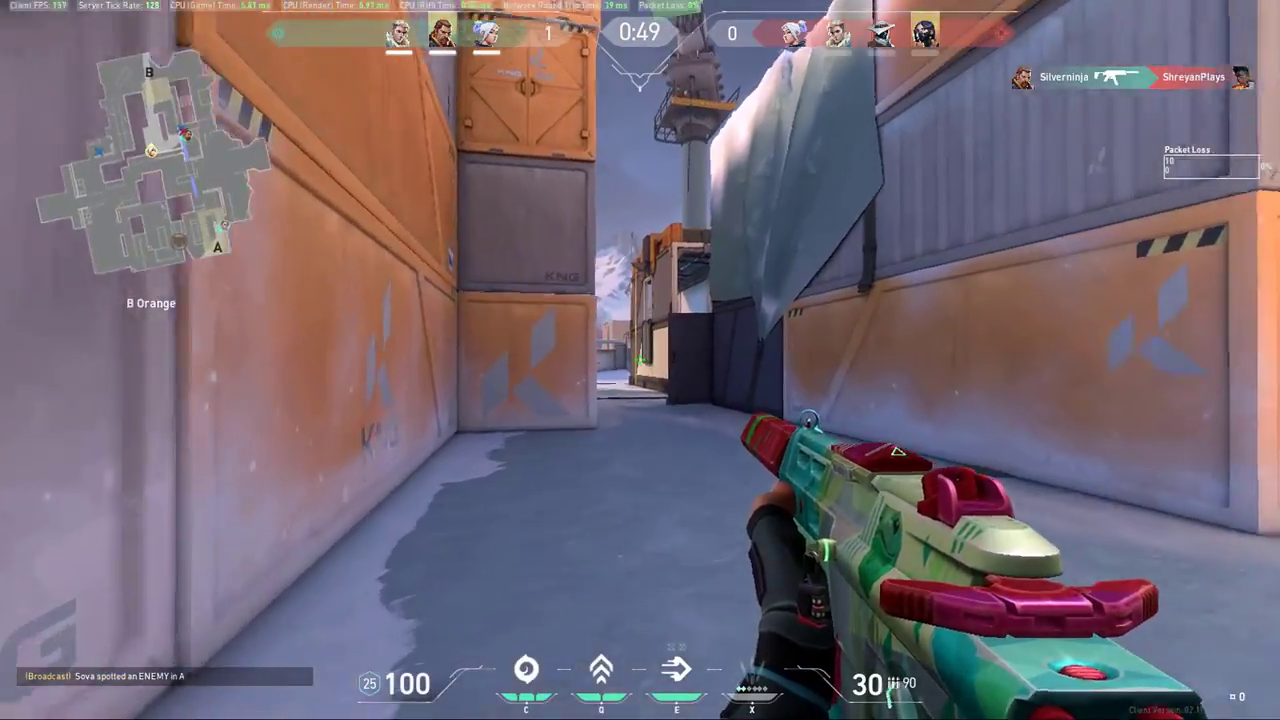
pyautogui.press('w')
pyautogui.press('e')
pyautogui.click(640, 360)
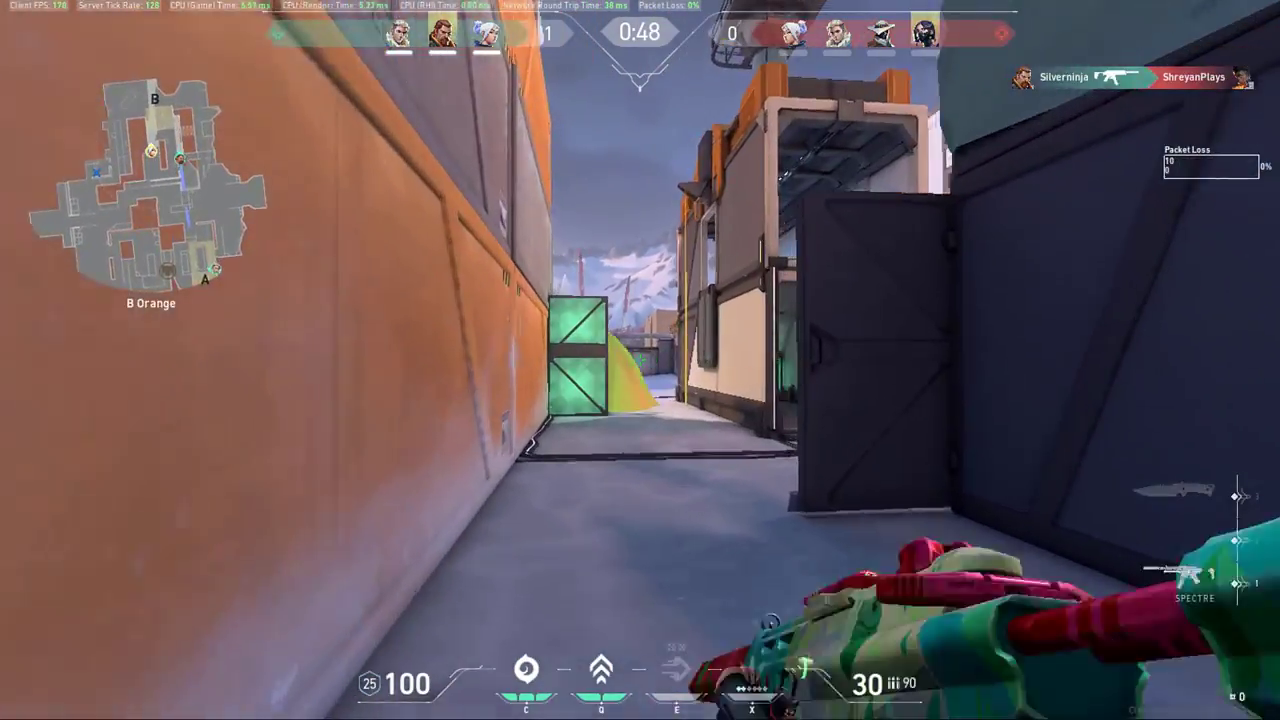
pyautogui.press('w')
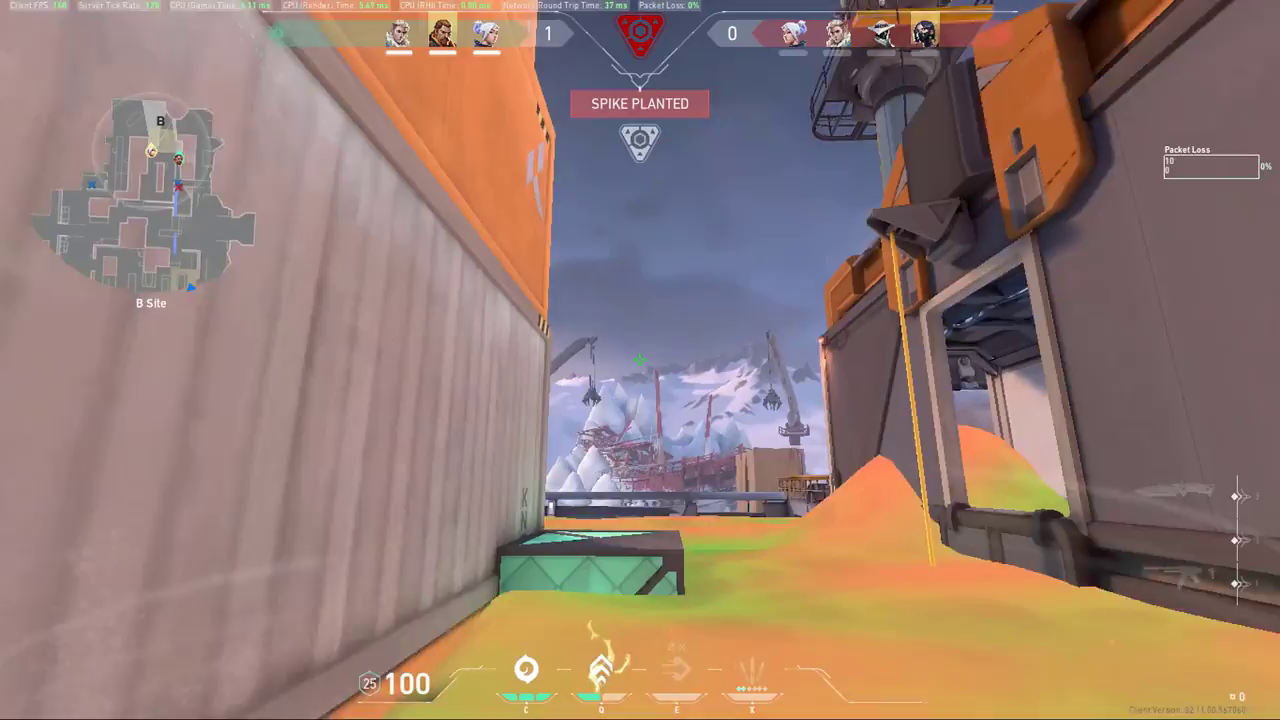
pyautogui.press('q')
pyautogui.press('w')
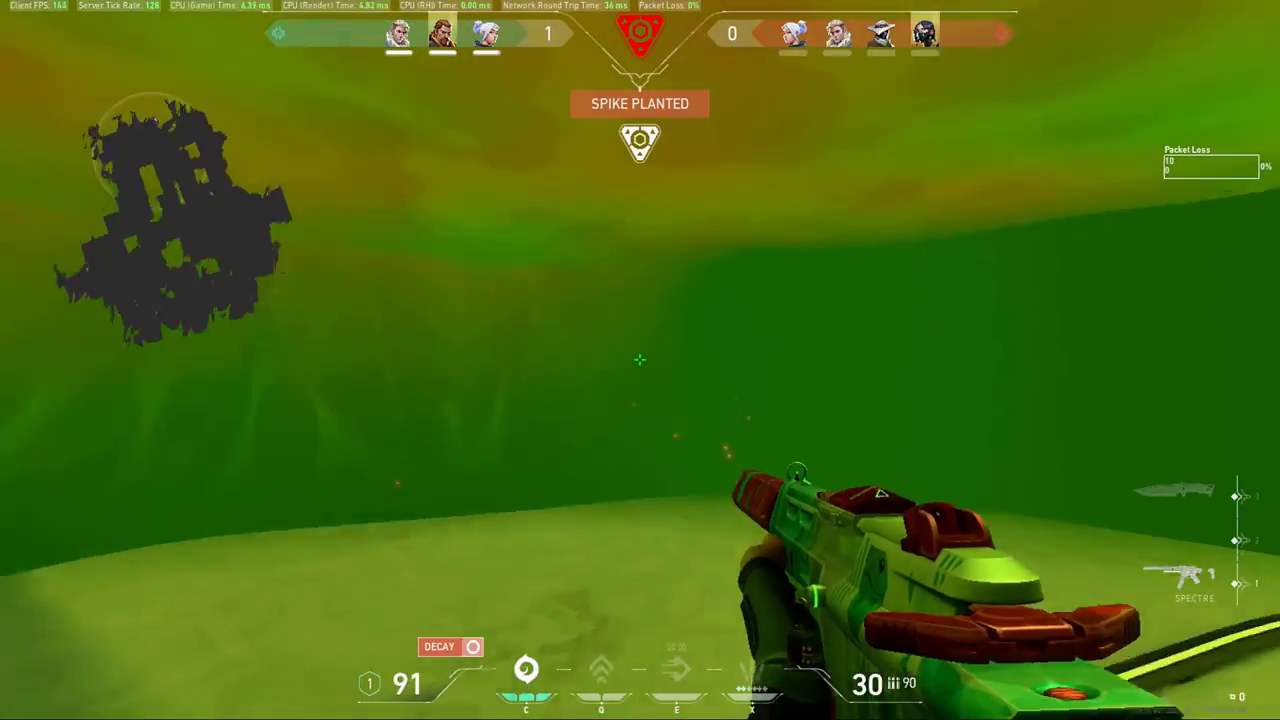
pyautogui.press('w')
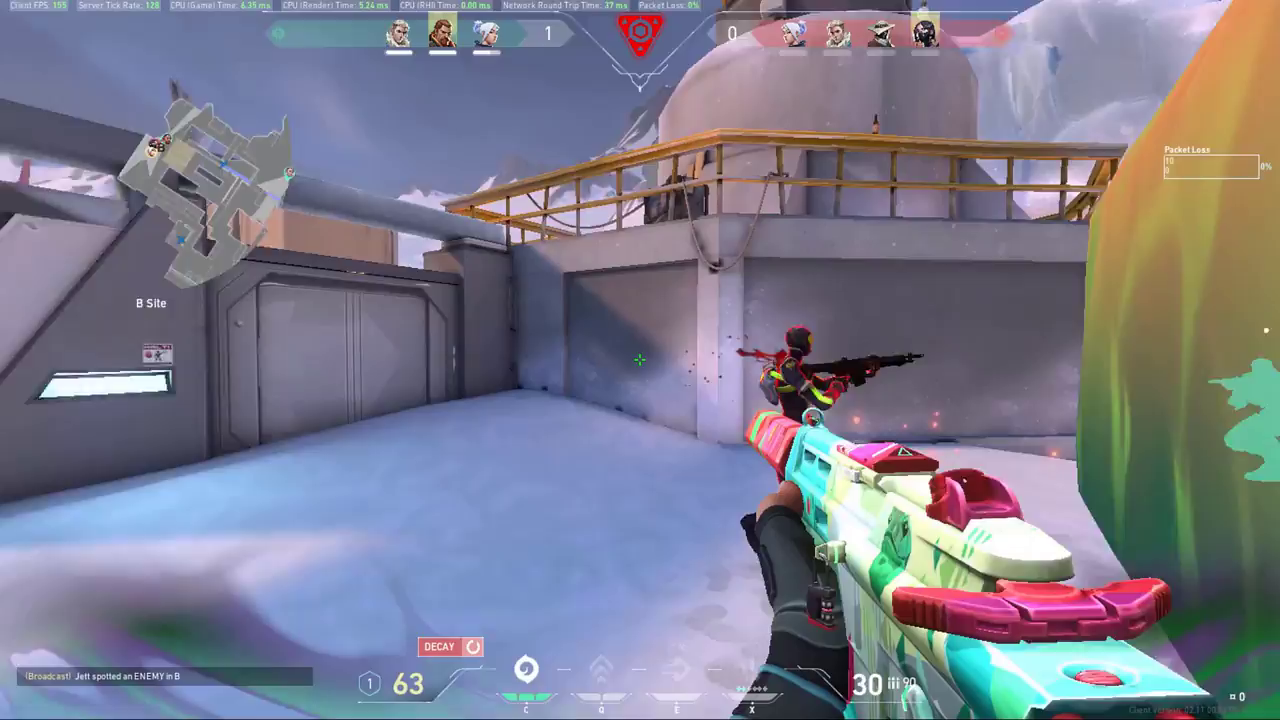
pyautogui.click(640, 360)
pyautogui.click(640, 360)
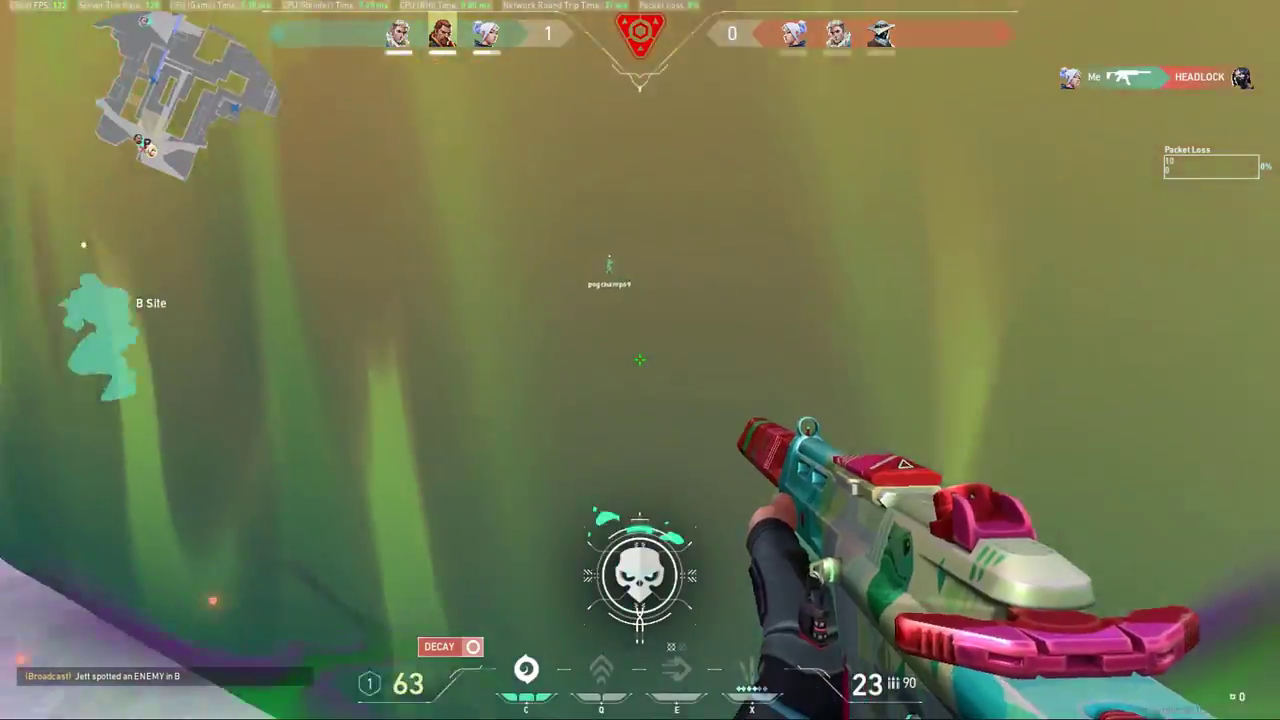
pyautogui.press('w')
pyautogui.press('w')
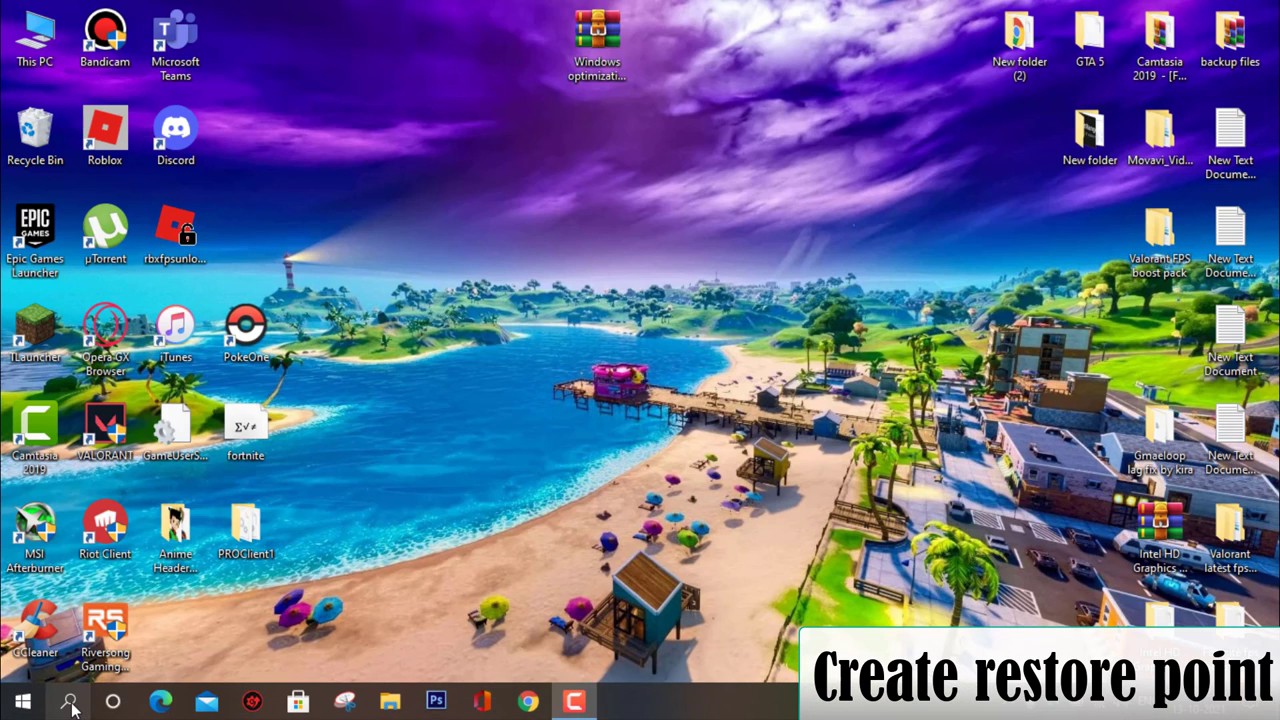
# Step: Find the Windows restore point settings and turn on system protection for Local Disk (C:)
pyautogui.click(68, 701)
pyautogui.write('create resto')
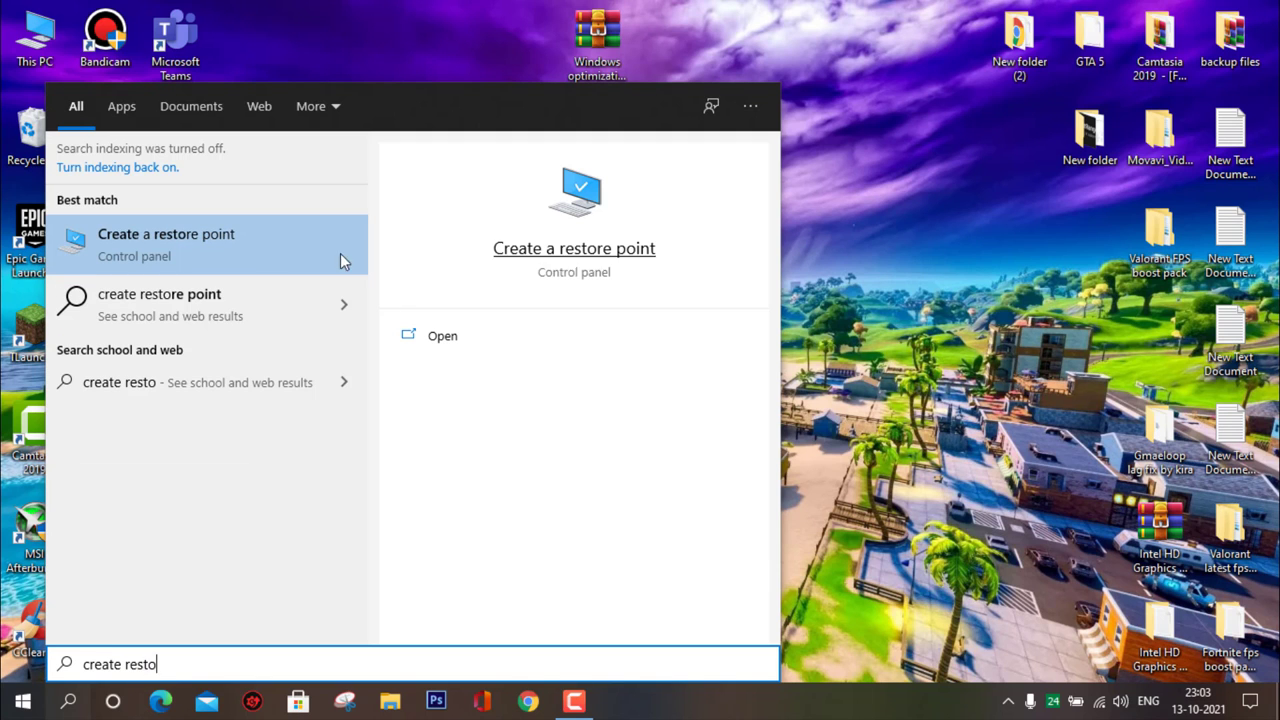
pyautogui.click(186, 234)
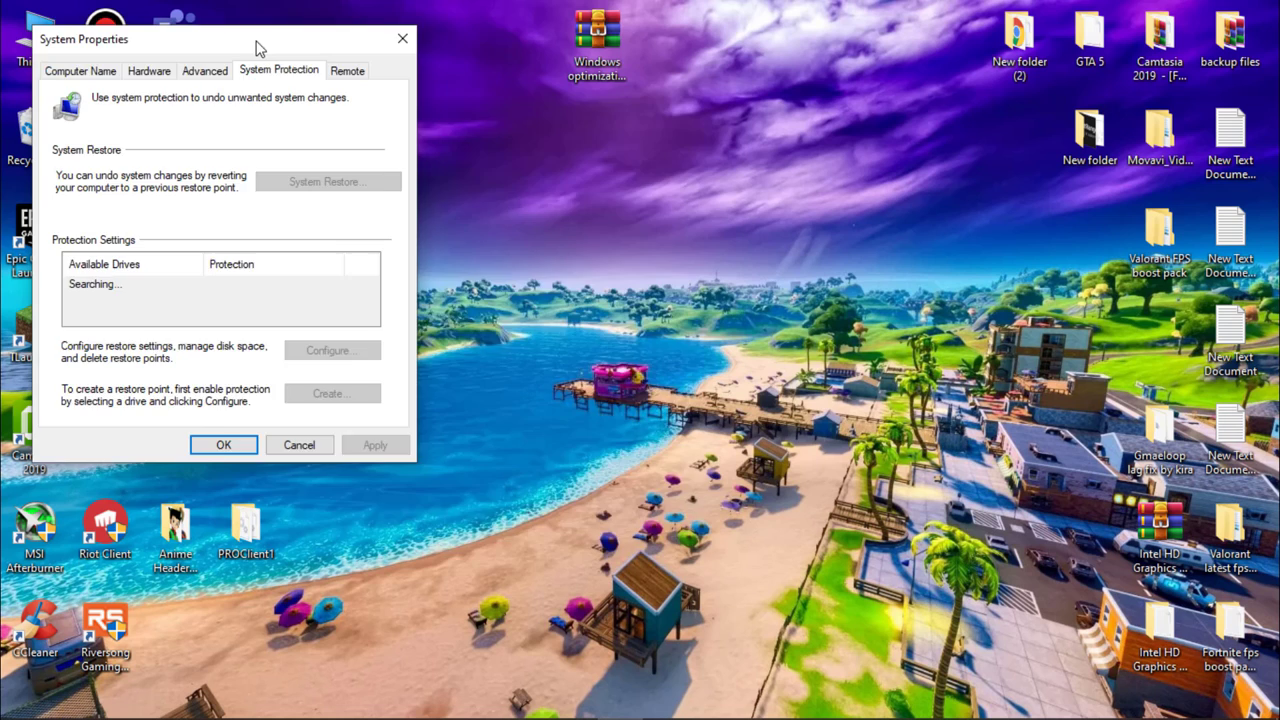
pyautogui.moveTo(258, 48); pyautogui.dragTo(557, 139)
pyautogui.click(613, 358)
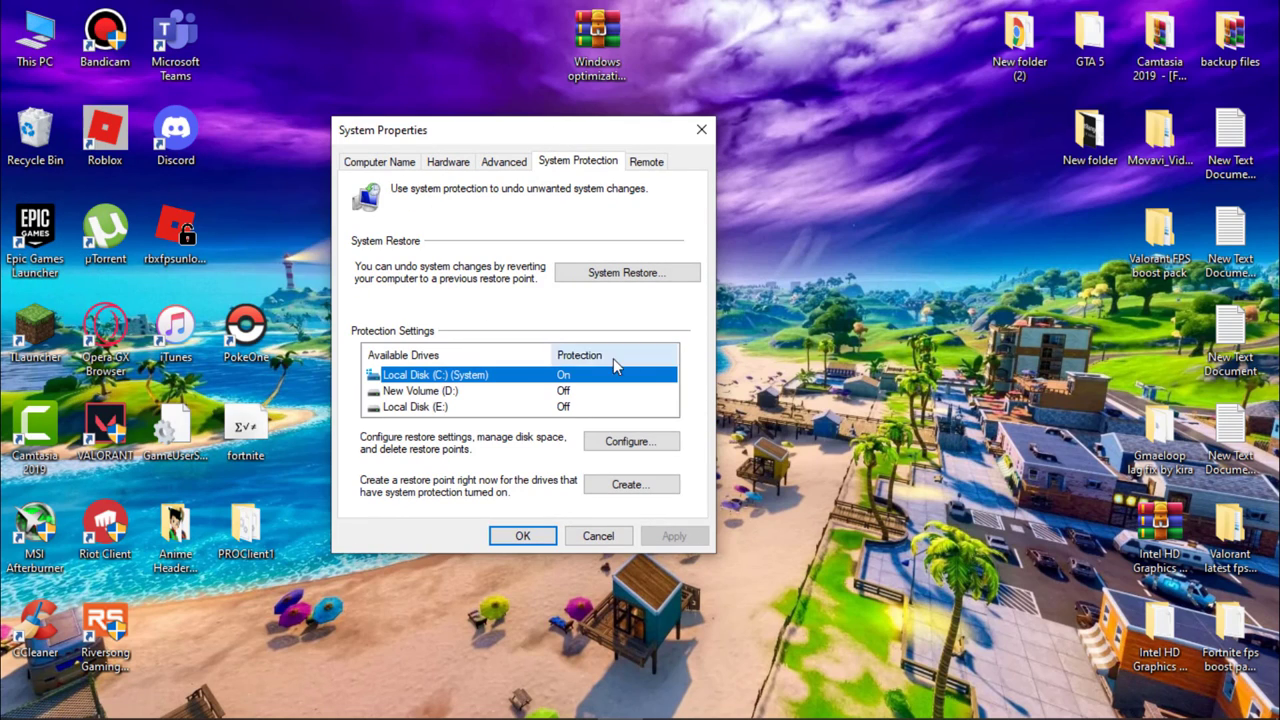
pyautogui.click(636, 450)
pyautogui.click(483, 268)
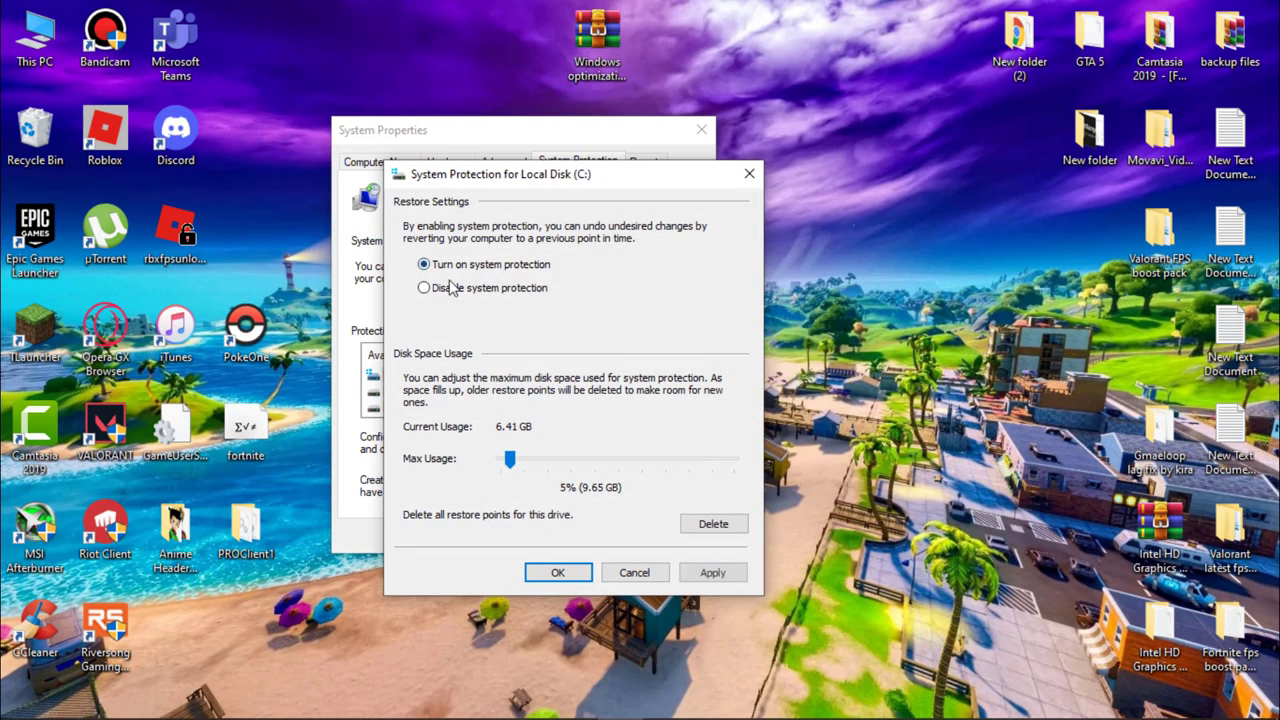
pyautogui.click(713, 572)
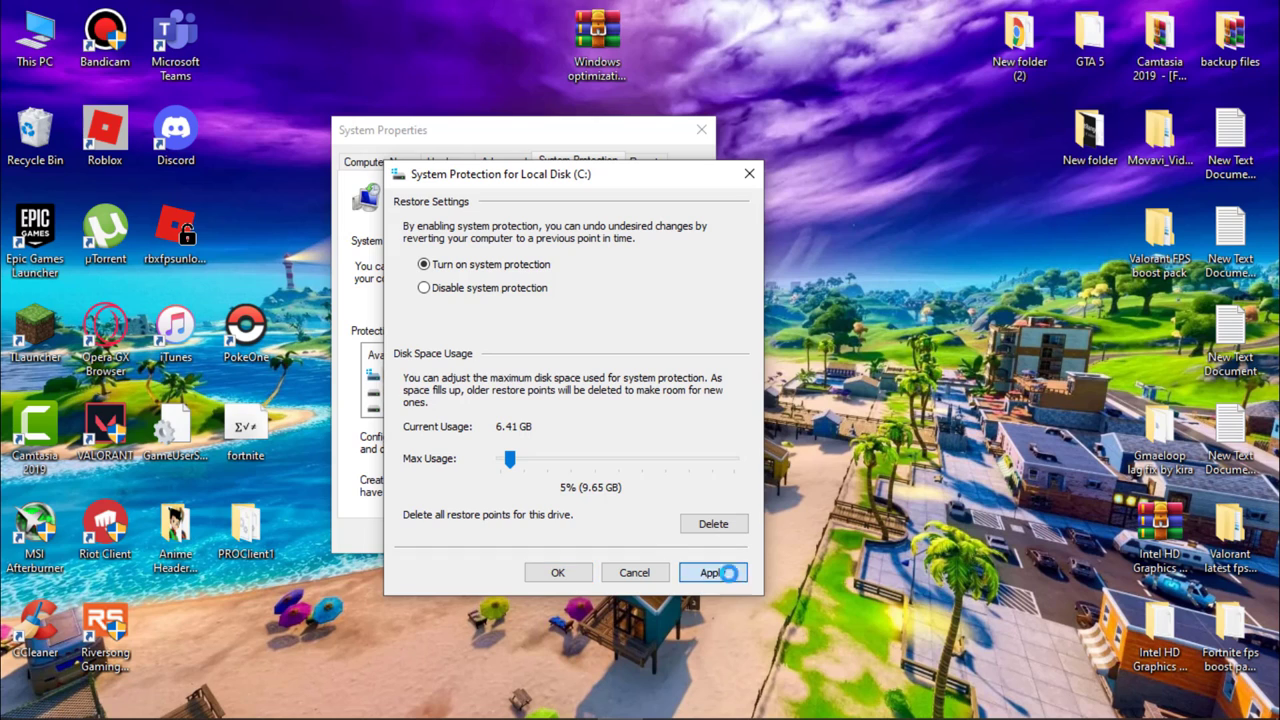
pyautogui.click(558, 572)
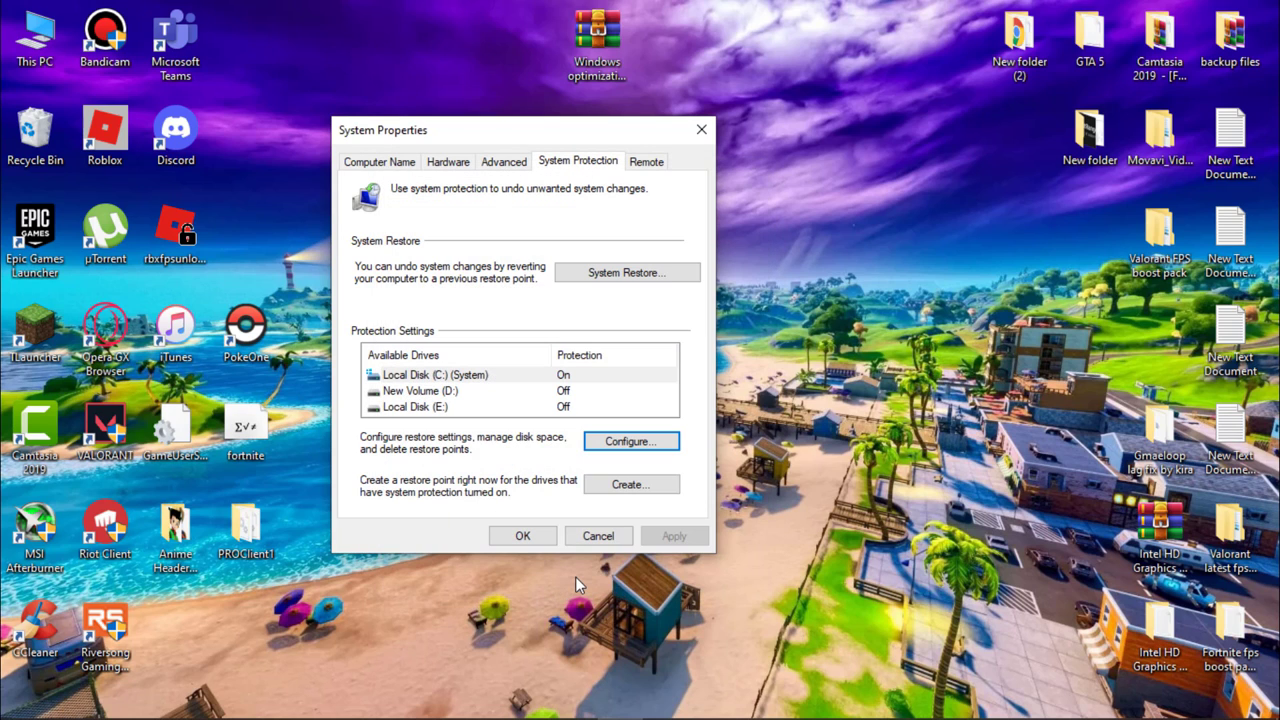
# Step: Create a restore point with the description "restore point" and close System Properties
pyautogui.click(611, 486)
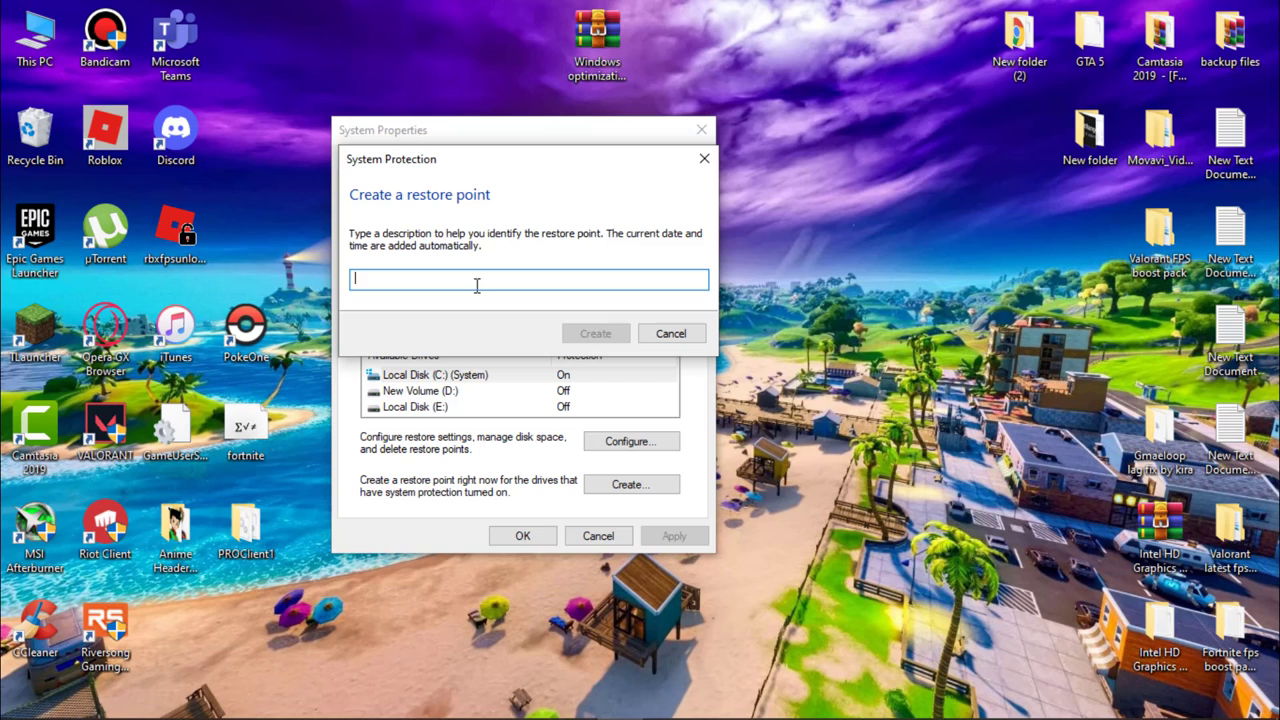
pyautogui.write('restore point')
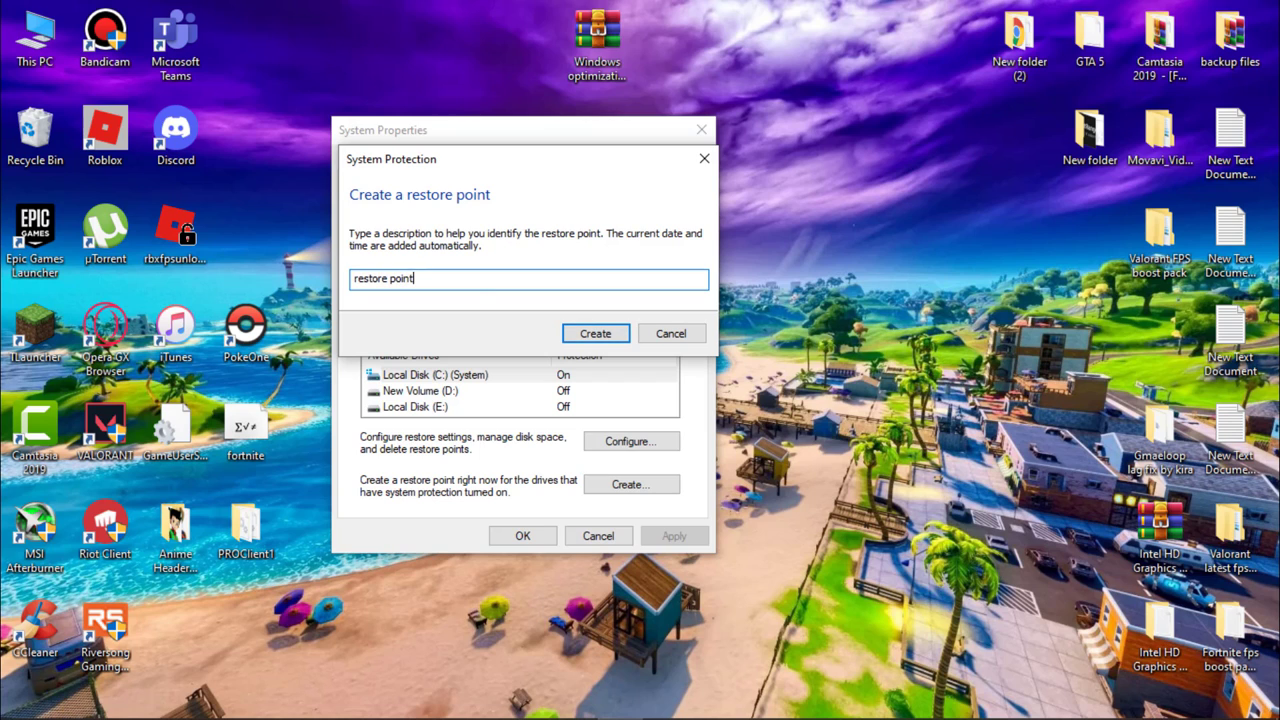
pyautogui.click(595, 334)
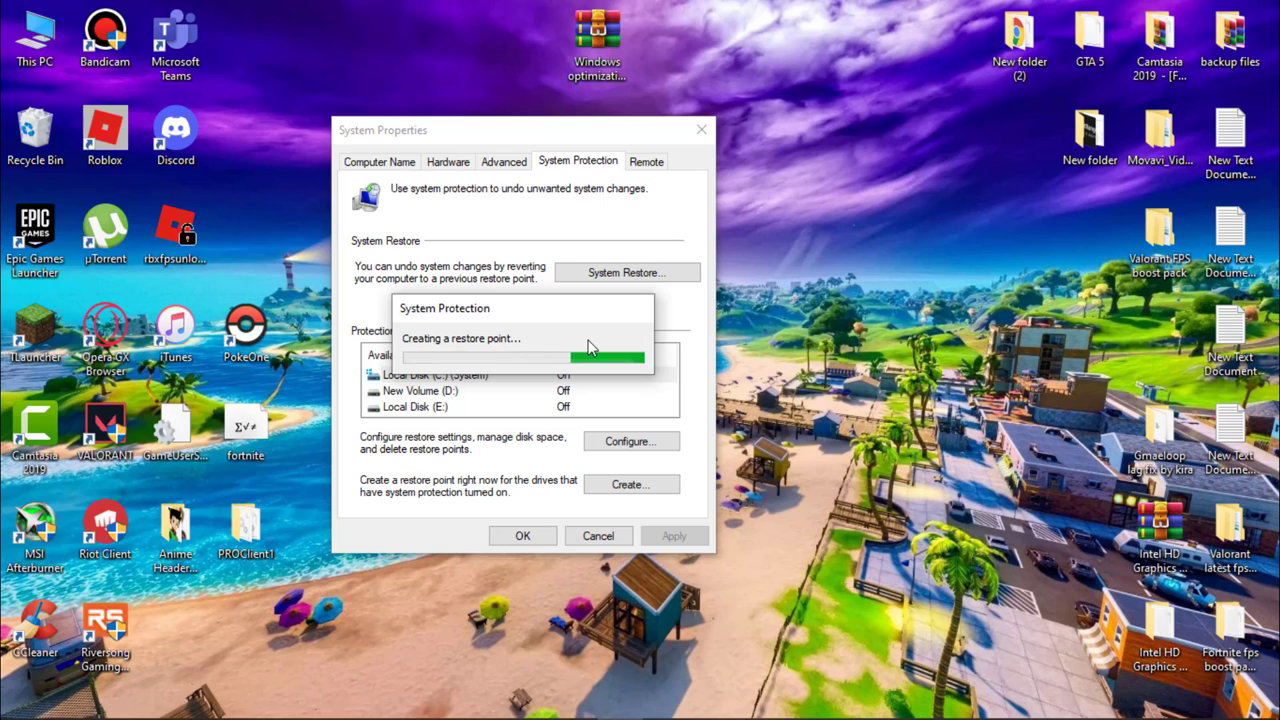
pyautogui.click(638, 349)
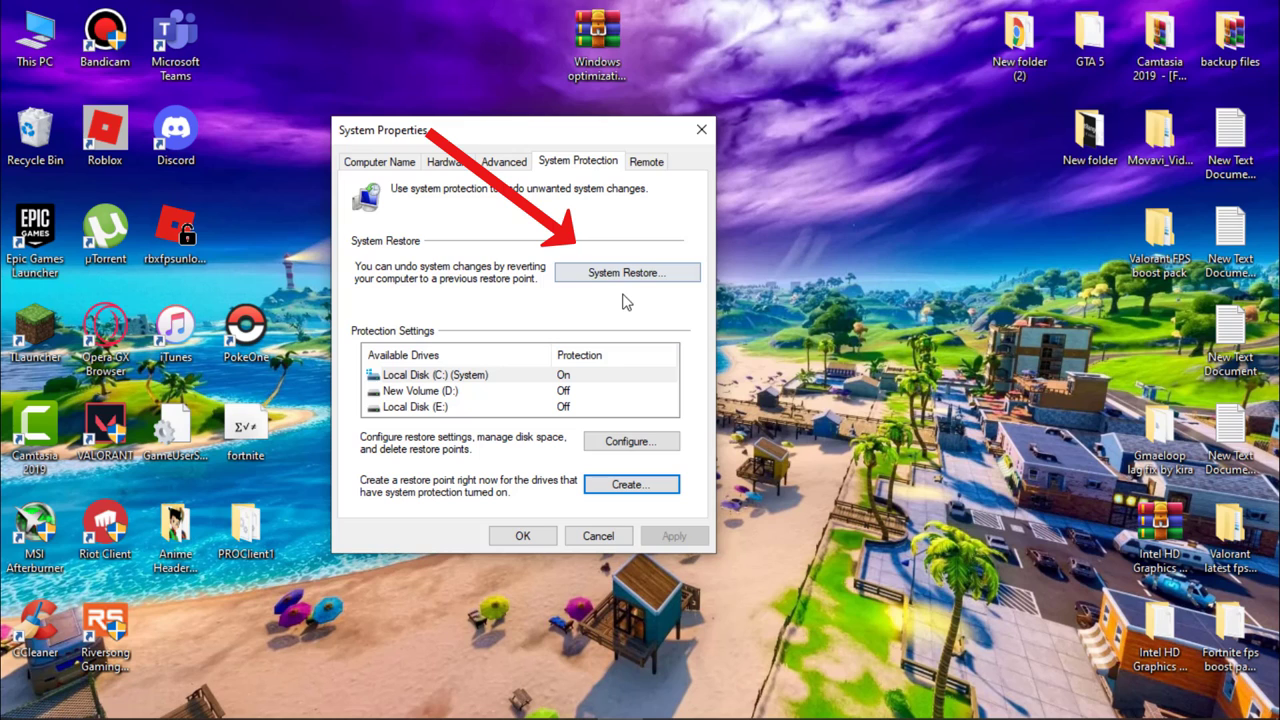
pyautogui.click(702, 130)
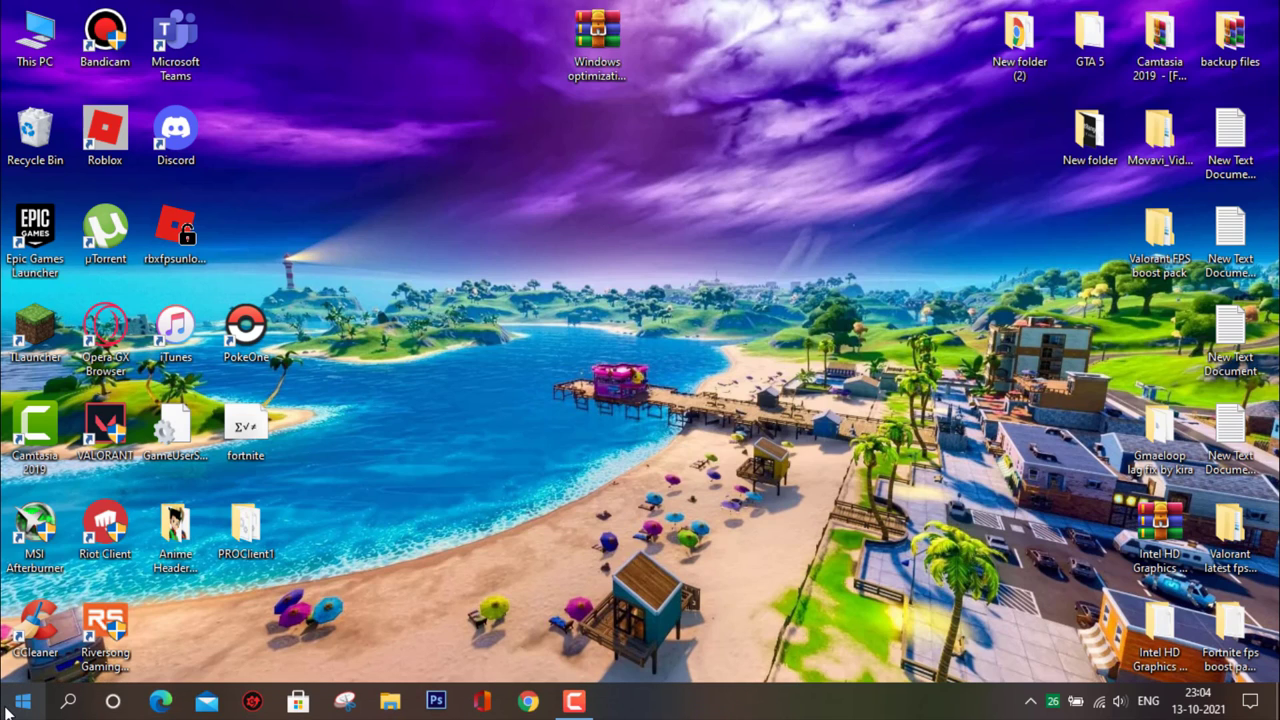
# Step: Open Device Manager and start a driver update for the Intel(R) HD Graphics 4000 display adapter
pyautogui.rightClick(16, 706)
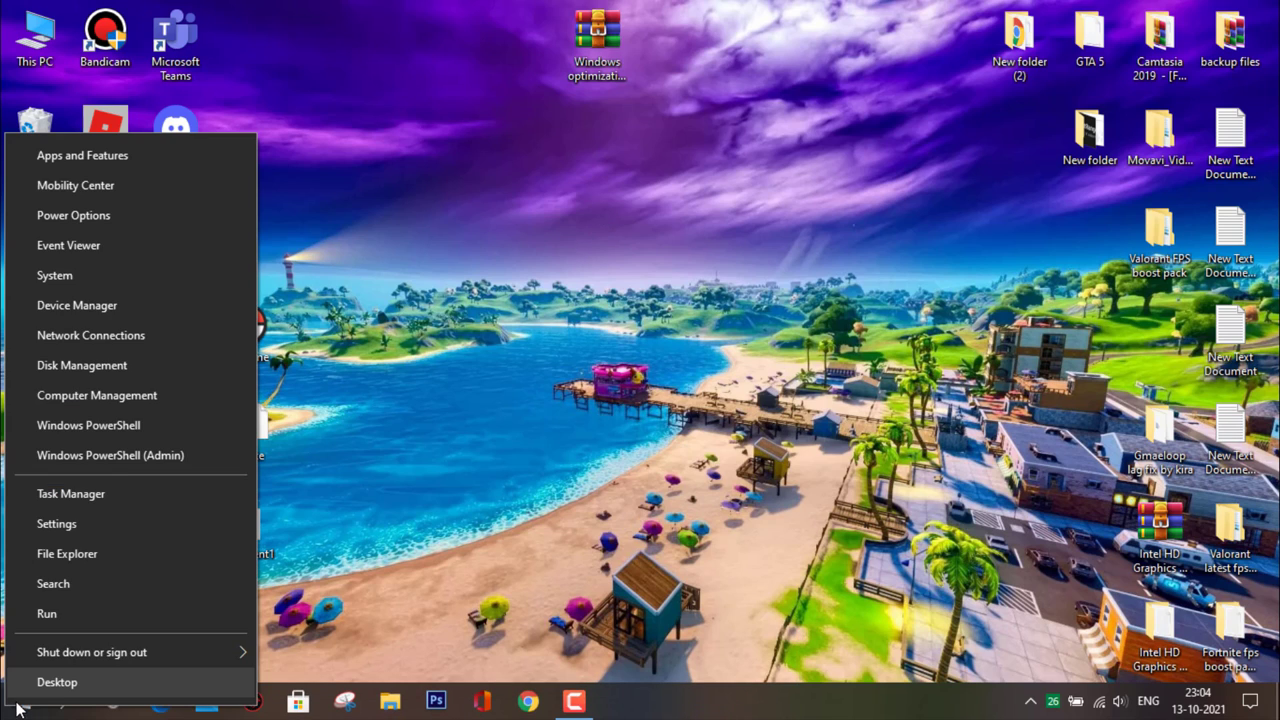
pyautogui.click(53, 312)
pyautogui.moveTo(340, 55); pyautogui.dragTo(442, 65)
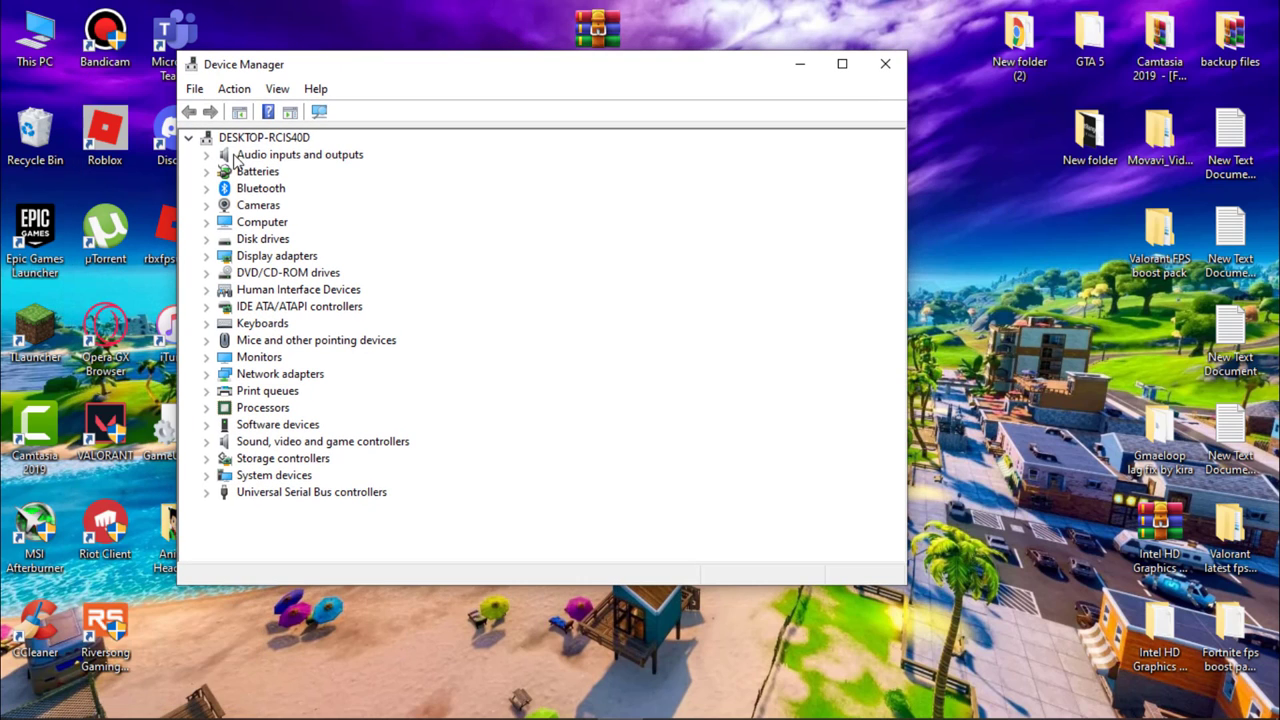
pyautogui.click(208, 257)
pyautogui.rightClick(290, 274)
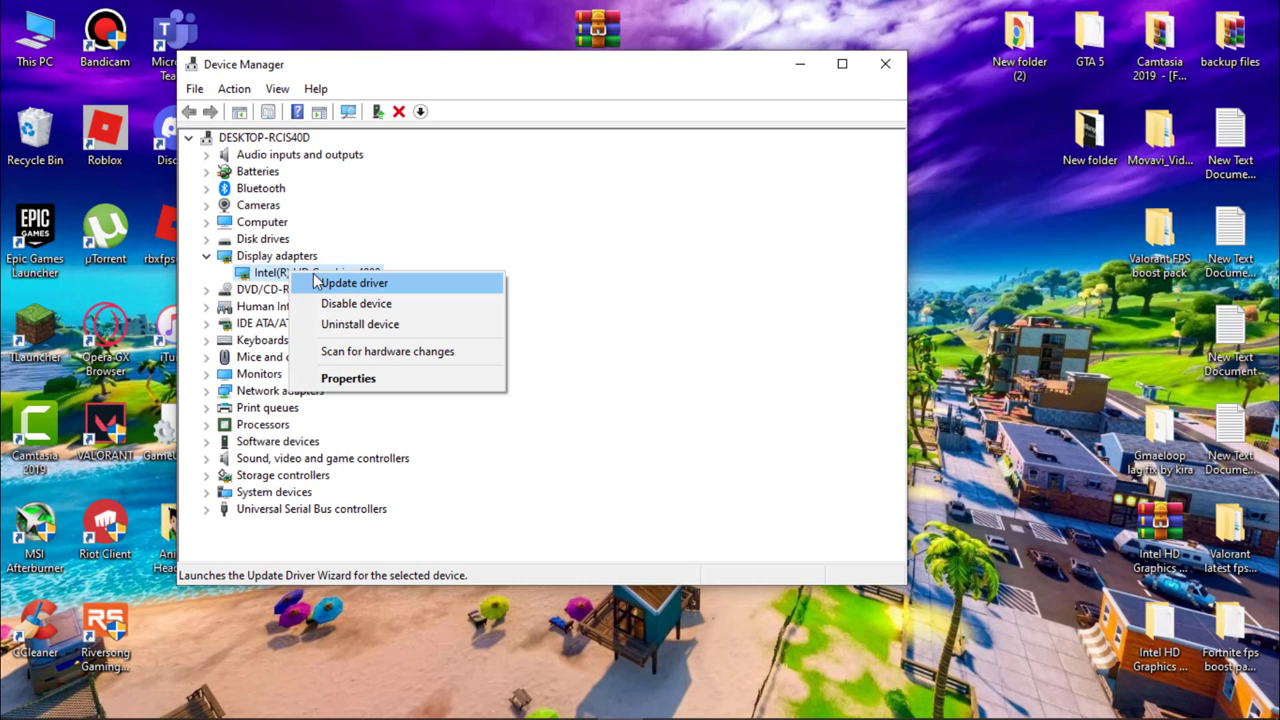
pyautogui.click(340, 283)
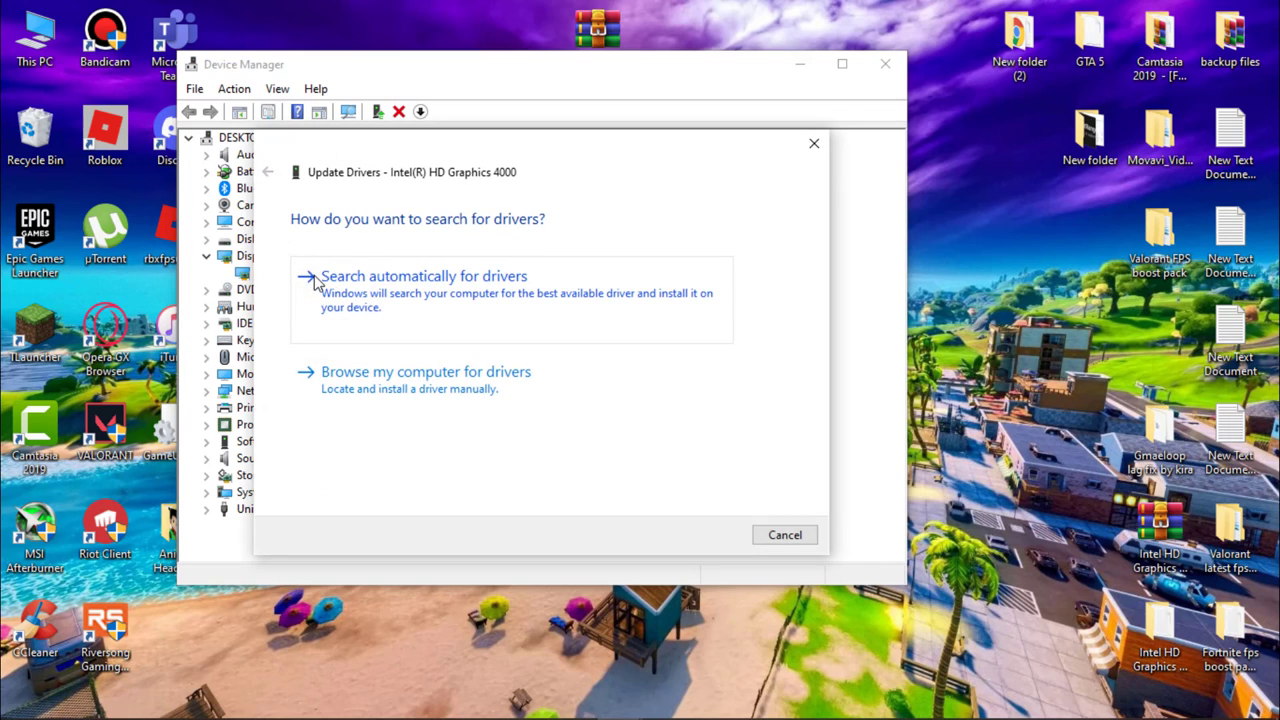
# Step: Install the Intel(R) HD Graphics 4000 driver from the list of available drivers on the computer, and close Device Manager
pyautogui.click(387, 371)
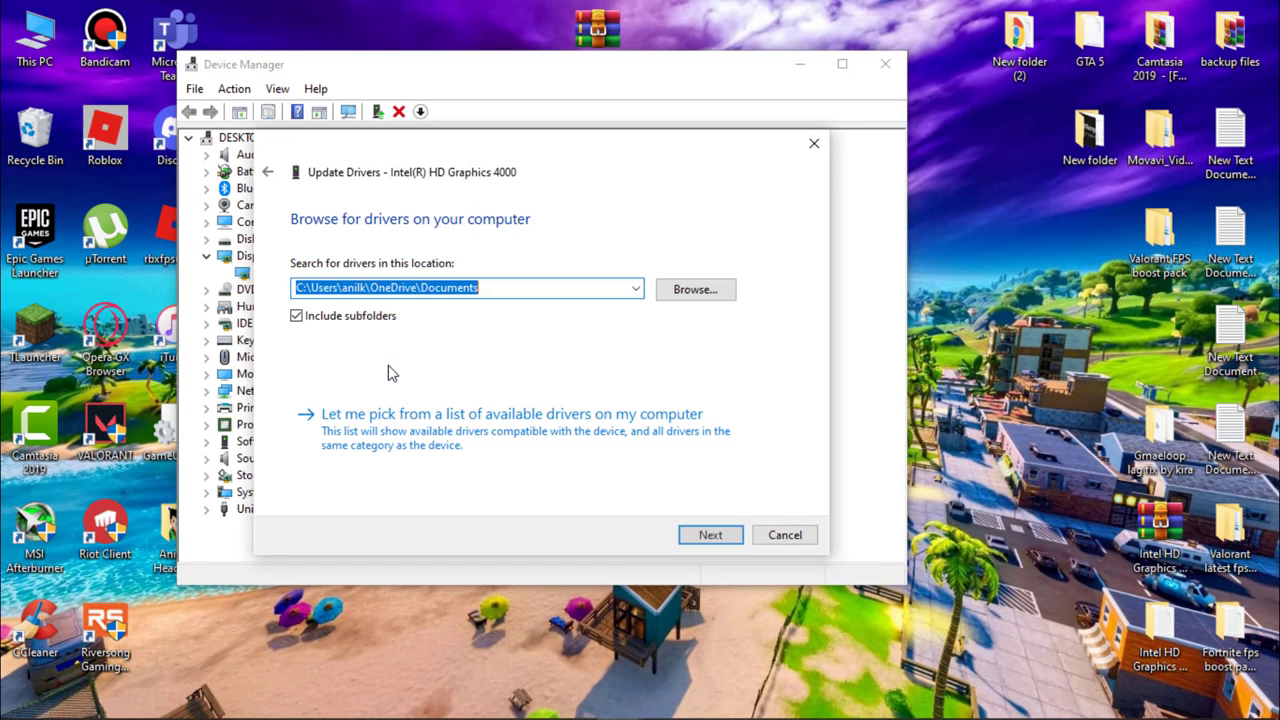
pyautogui.click(437, 424)
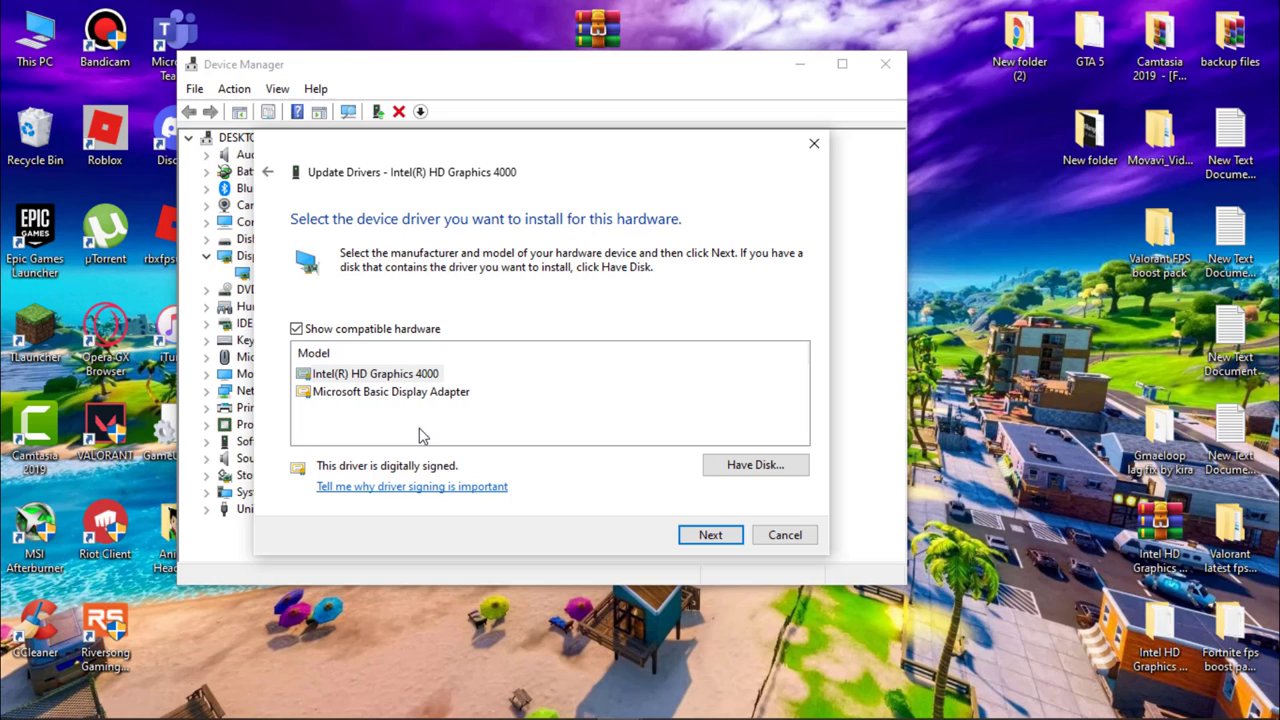
pyautogui.click(353, 375)
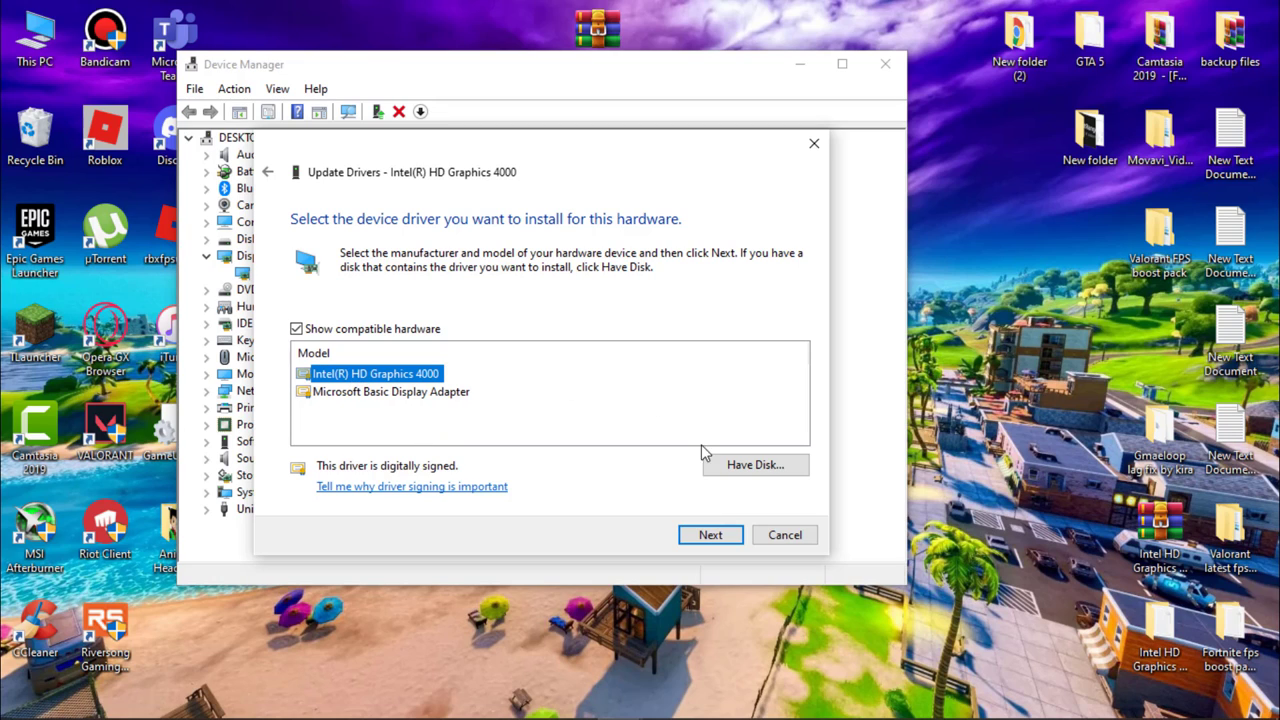
pyautogui.click(710, 535)
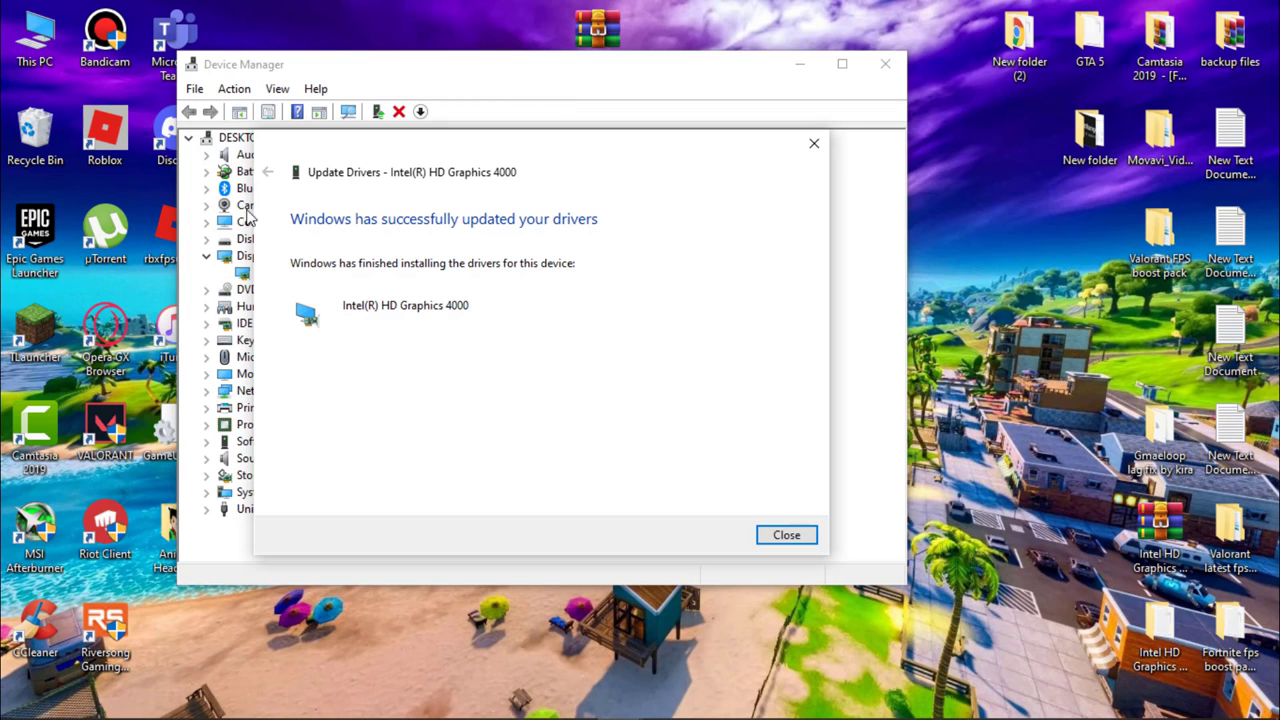
pyautogui.click(786, 535)
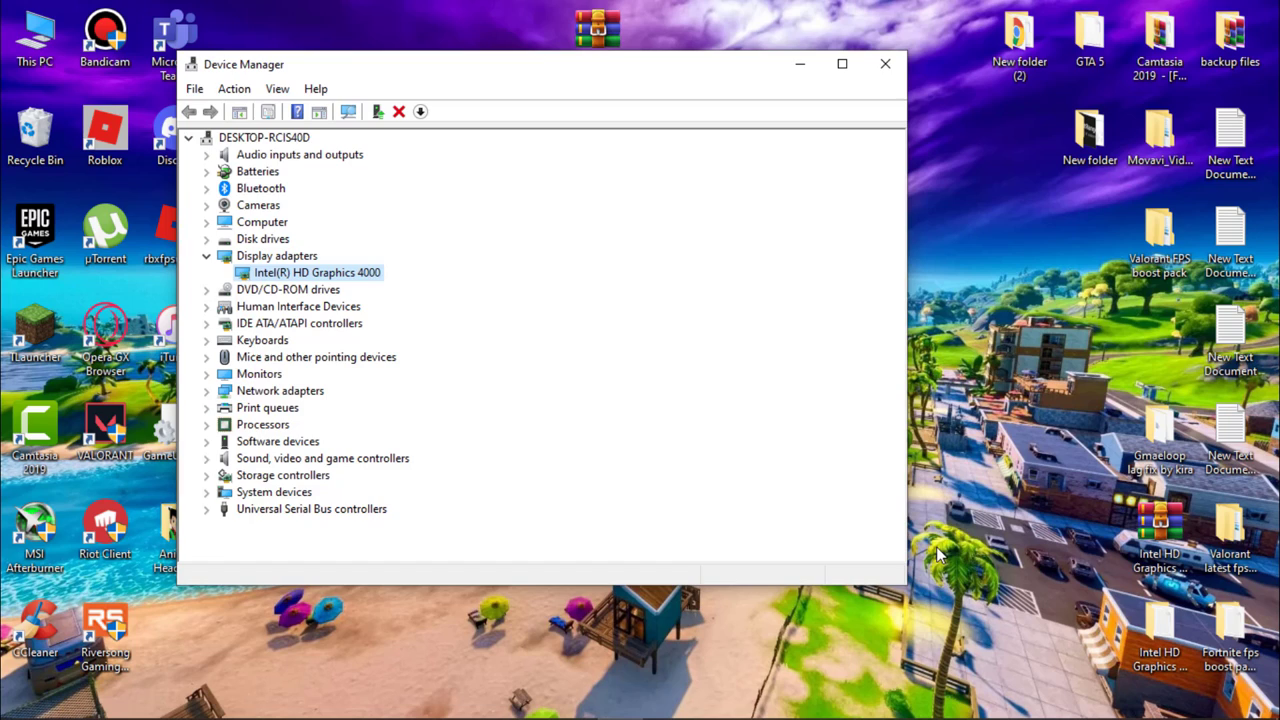
pyautogui.click(885, 64)
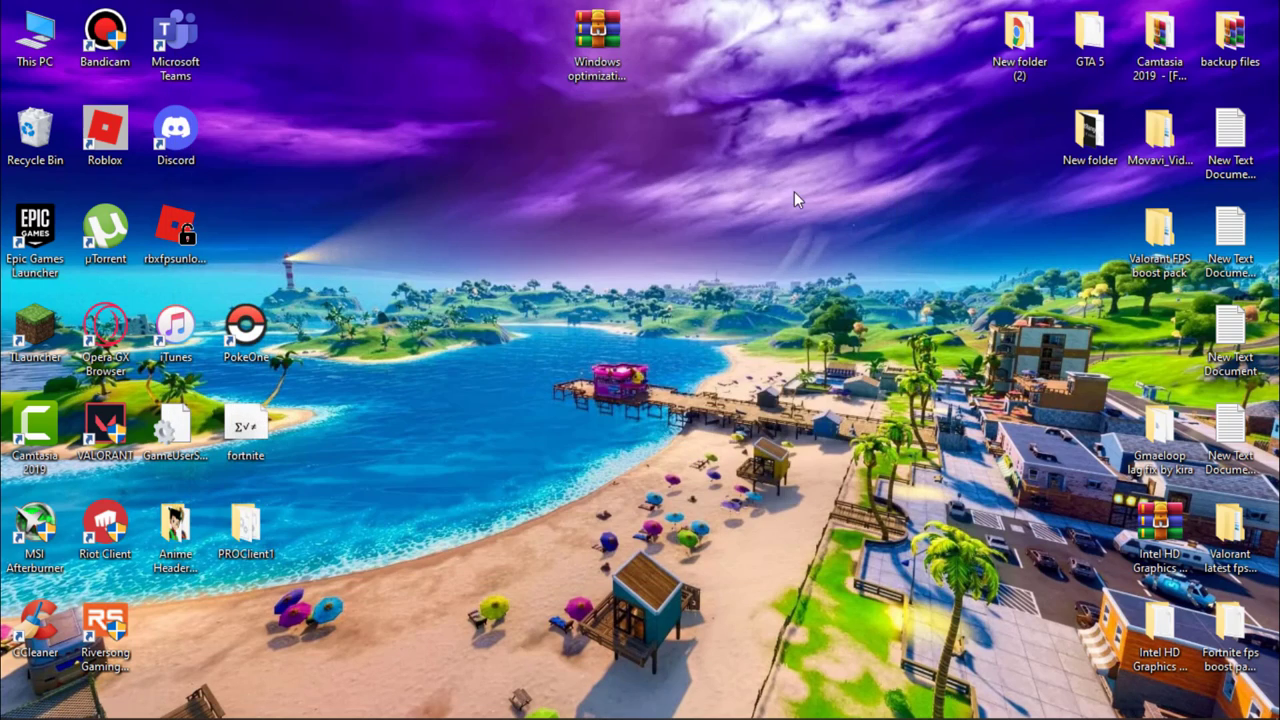
# Step: In the Windows system settings, turn off notifications from apps and other senders
pyautogui.click(1253, 704)
pyautogui.click(1202, 478)
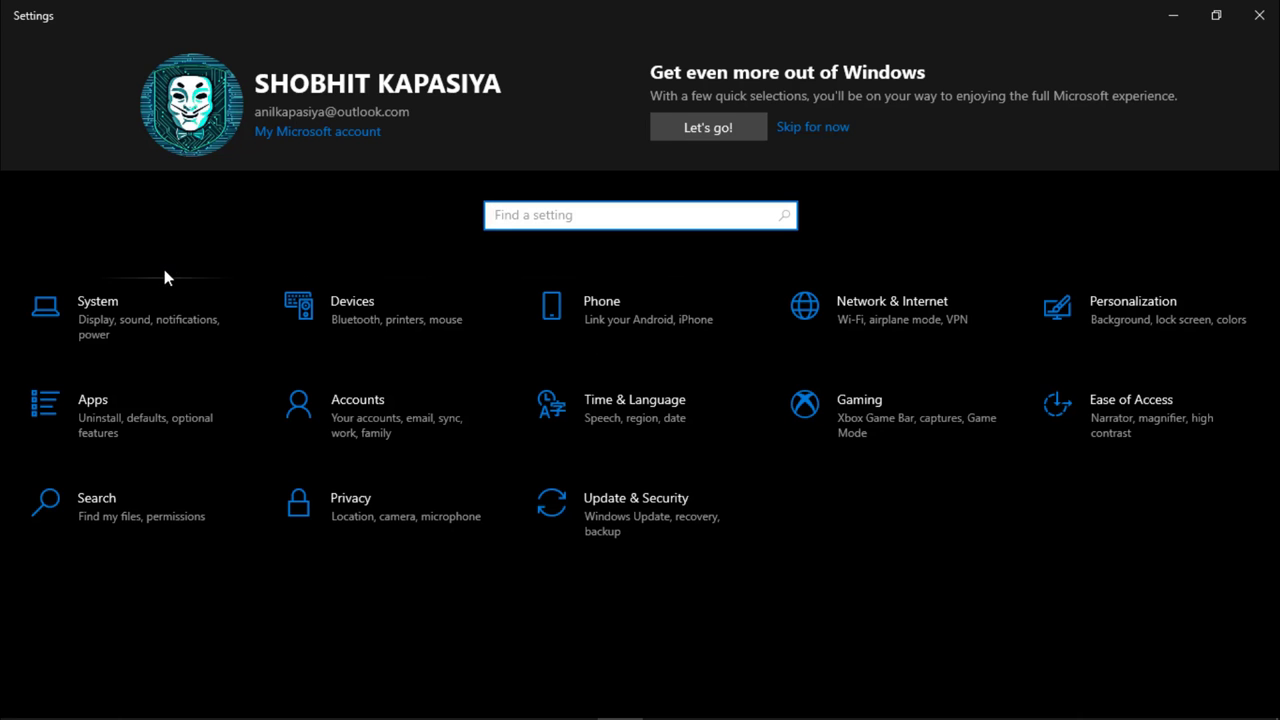
pyautogui.click(138, 317)
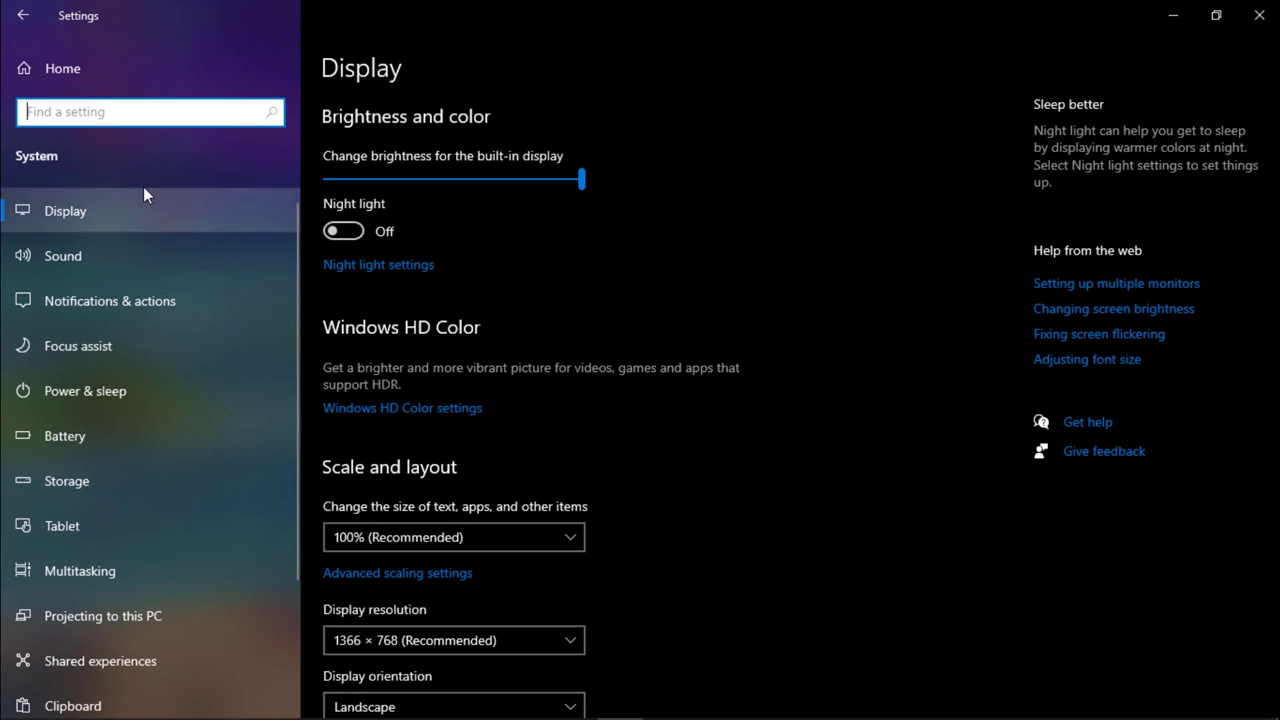
pyautogui.click(110, 301)
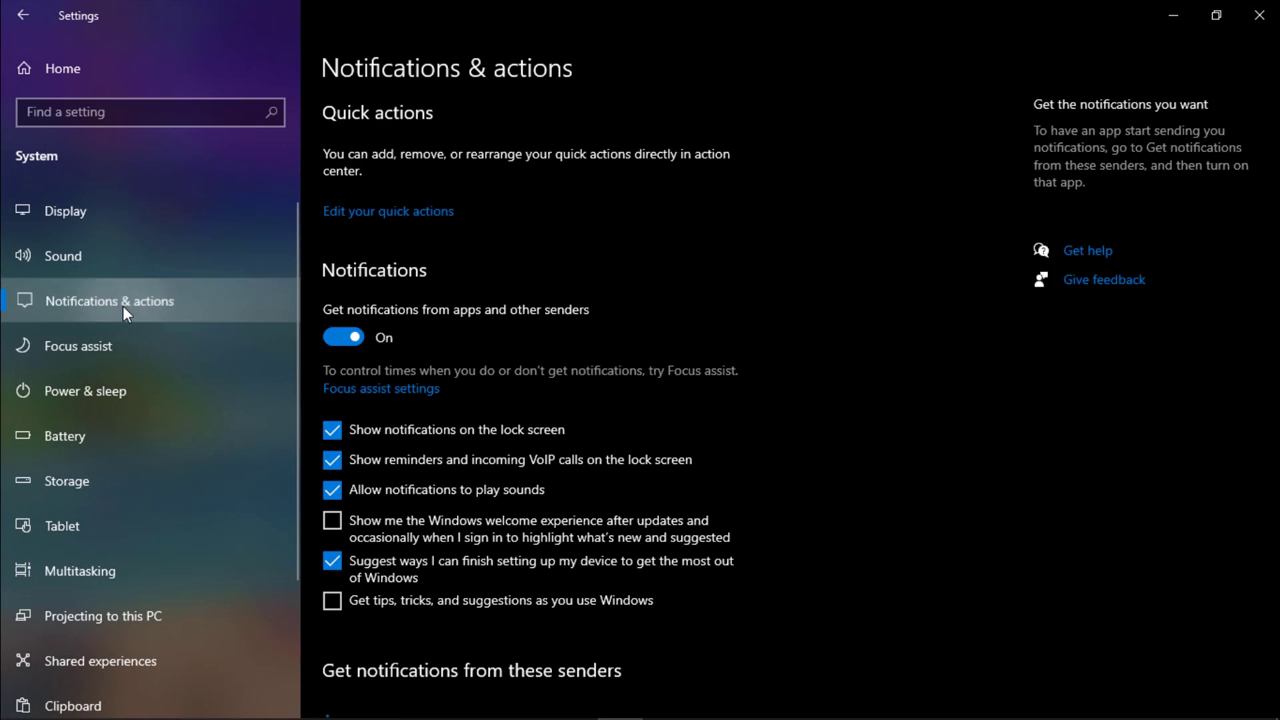
pyautogui.click(345, 337)
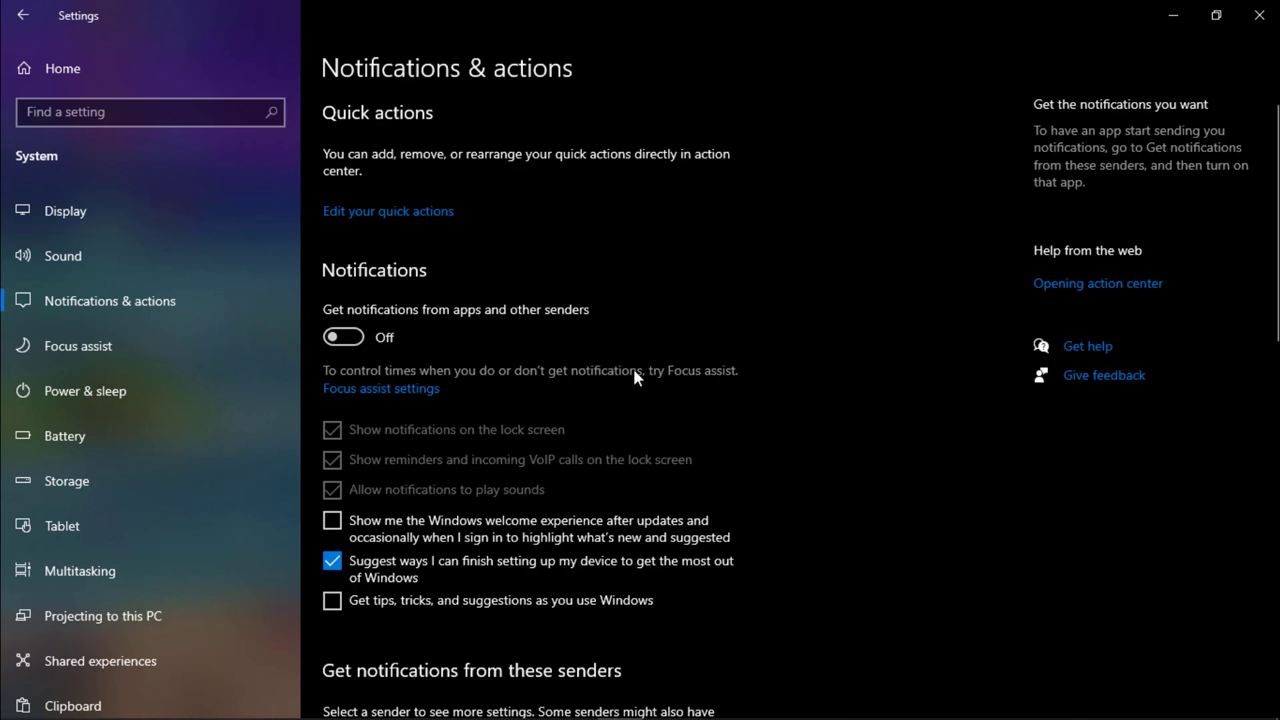
pyautogui.scroll(-15, 706, 370)
pyautogui.scroll(15, 720, 385)
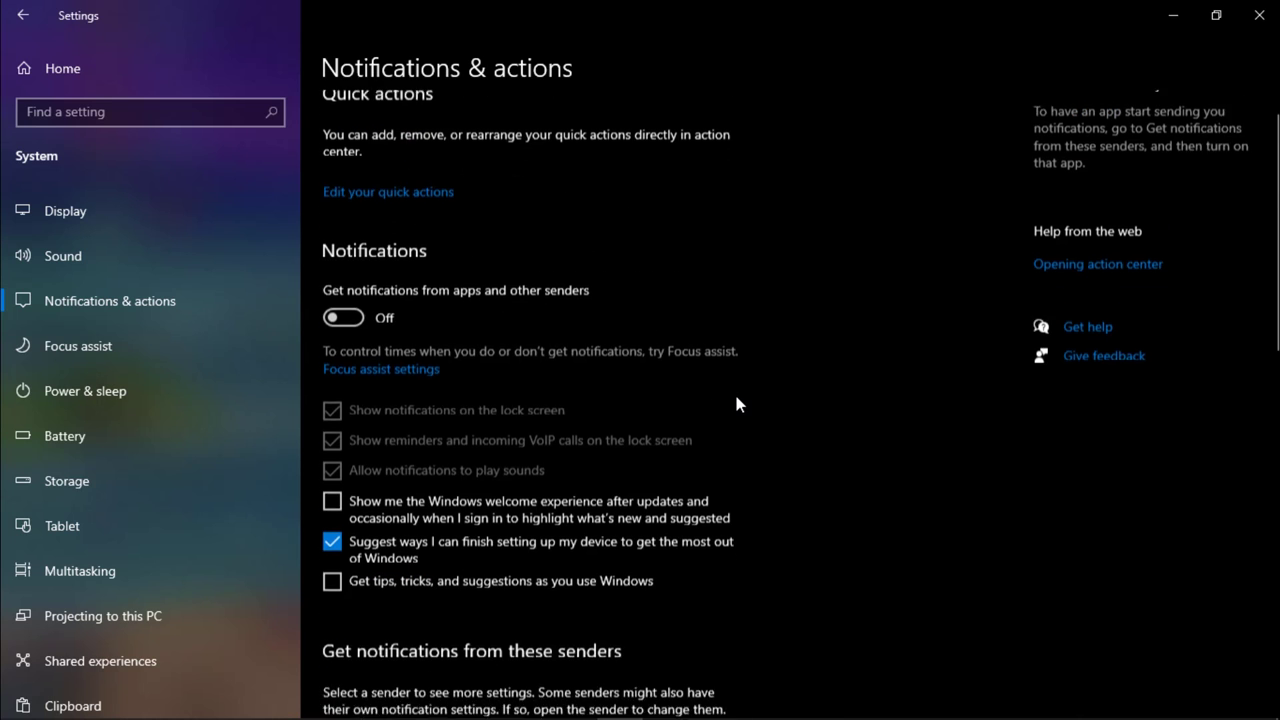
# Step: Turn off Snap windows in the Multitasking settings and check the remaining options there
pyautogui.click(94, 571)
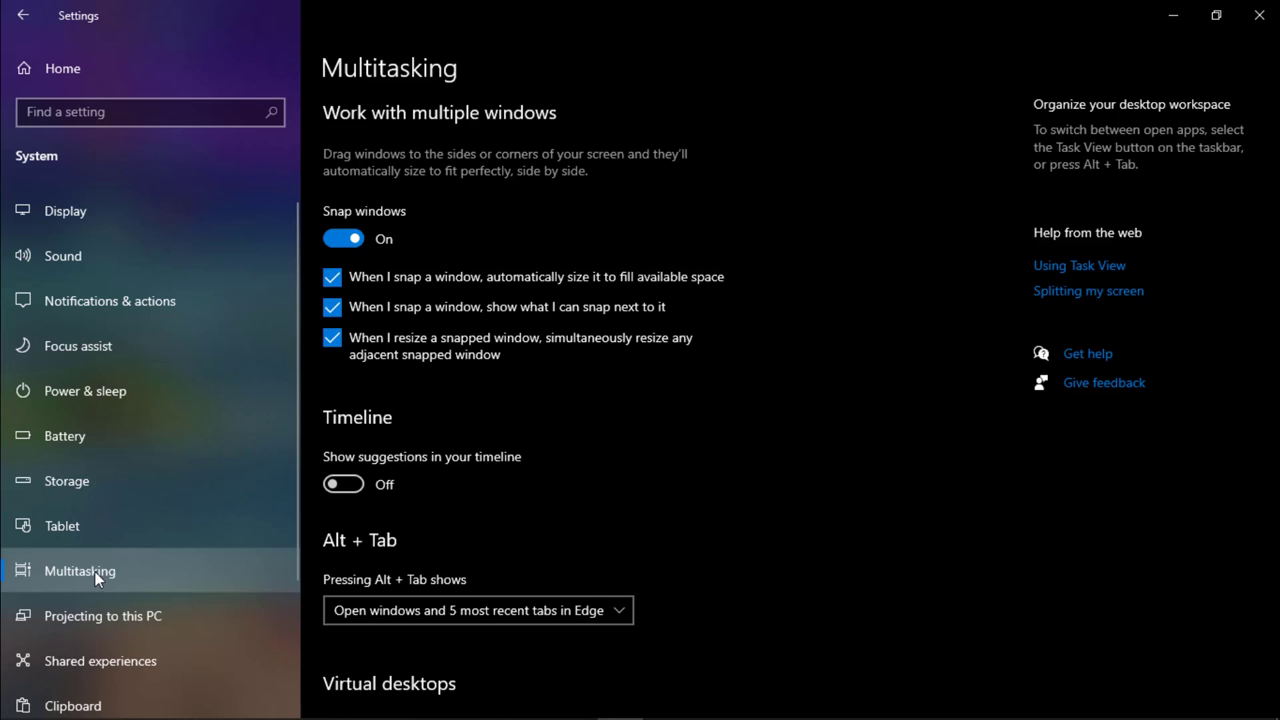
pyautogui.click(353, 243)
pyautogui.scroll(-4, 680, 329)
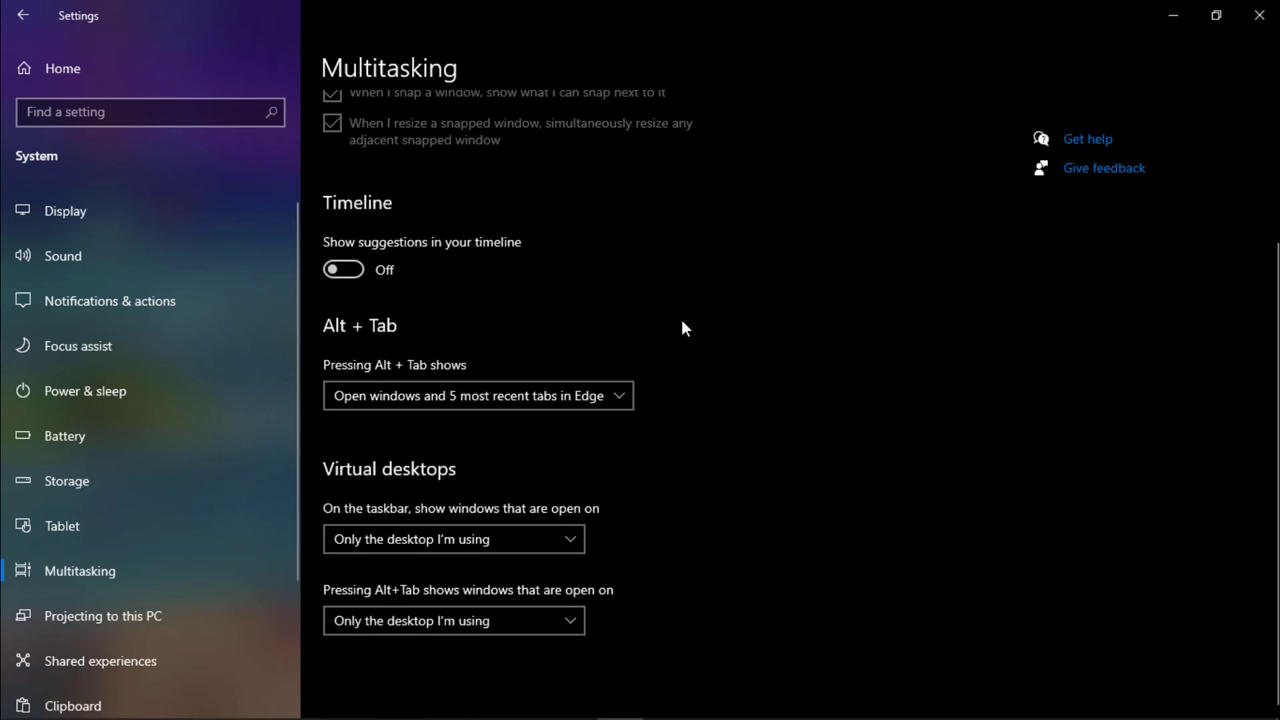
pyautogui.scroll(4, 640, 280)
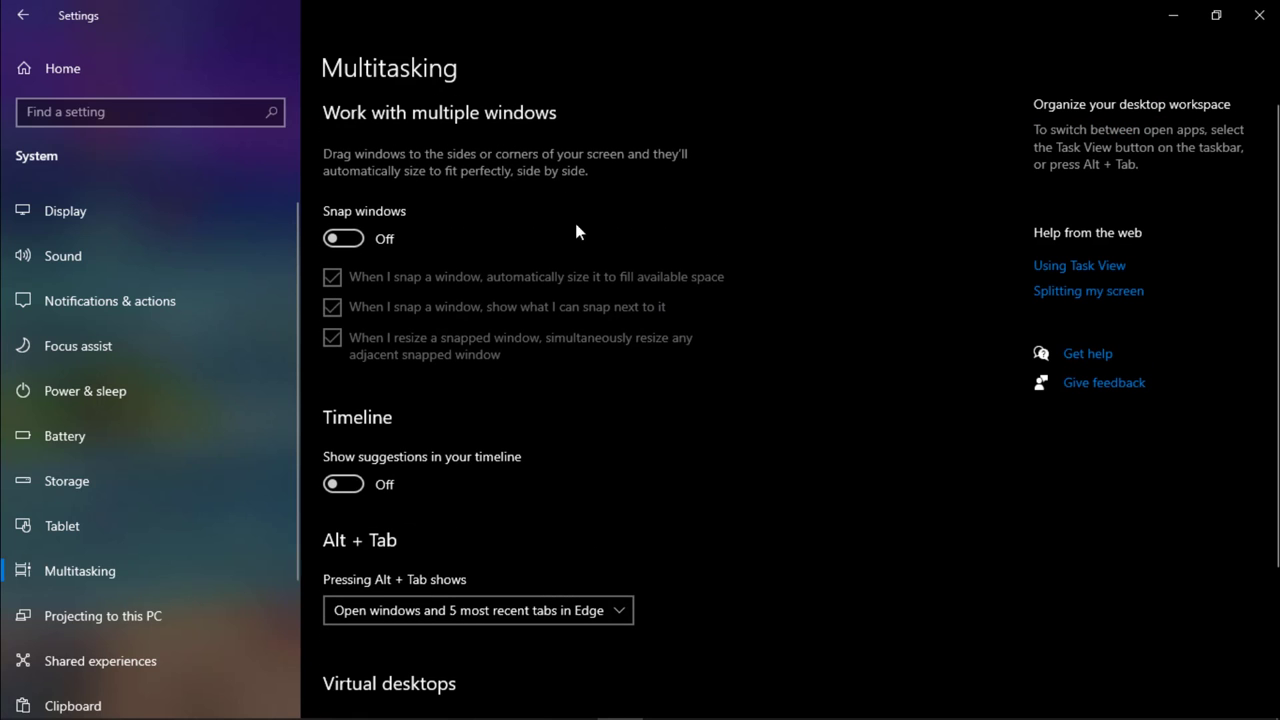
# Step: Turn off transparency effects in the Colors section of the Personalization settings
pyautogui.click(131, 80)
pyautogui.click(1140, 305)
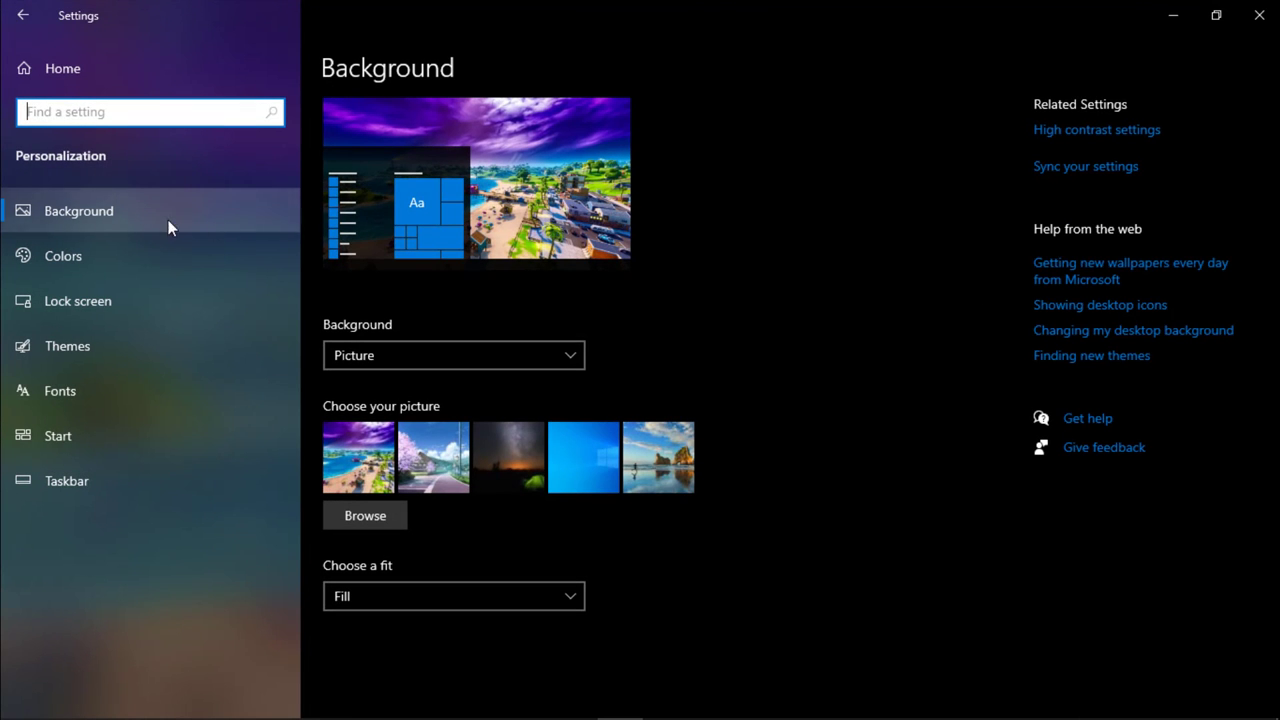
pyautogui.click(111, 259)
pyautogui.click(364, 437)
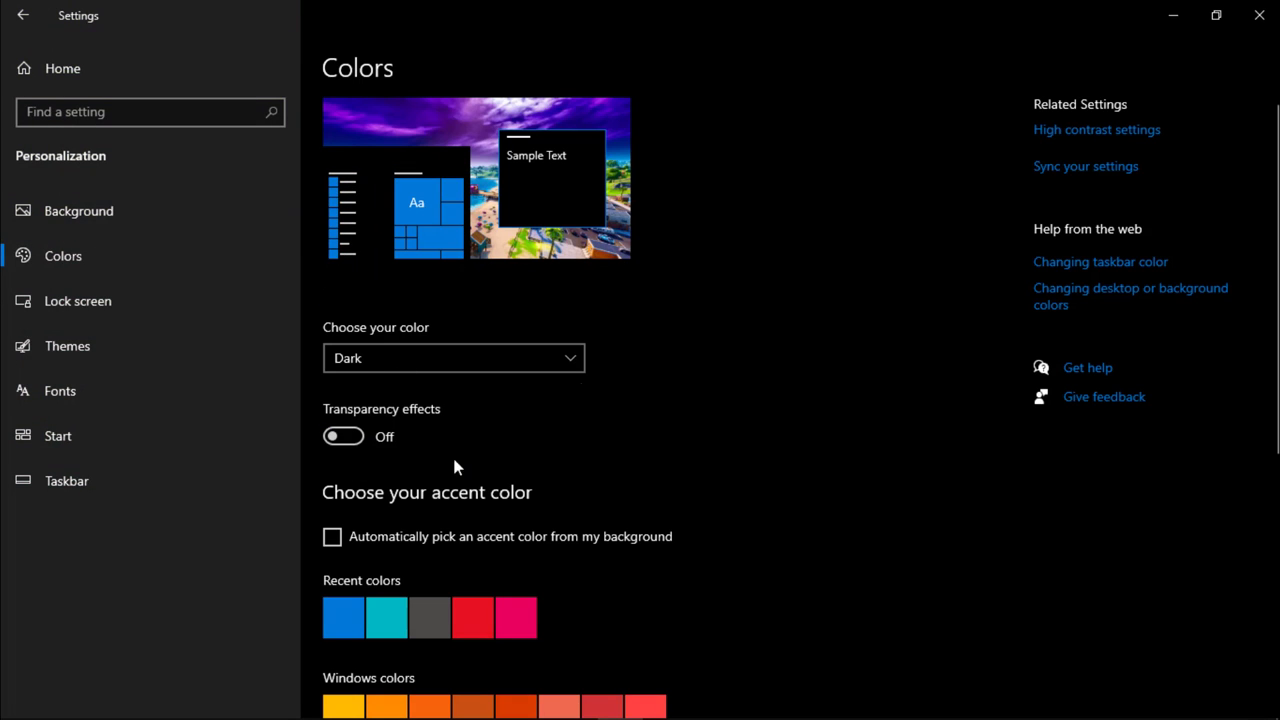
# Step: In the Offline maps settings, turn off automatic map updates and delete all downloaded maps
pyautogui.click(140, 74)
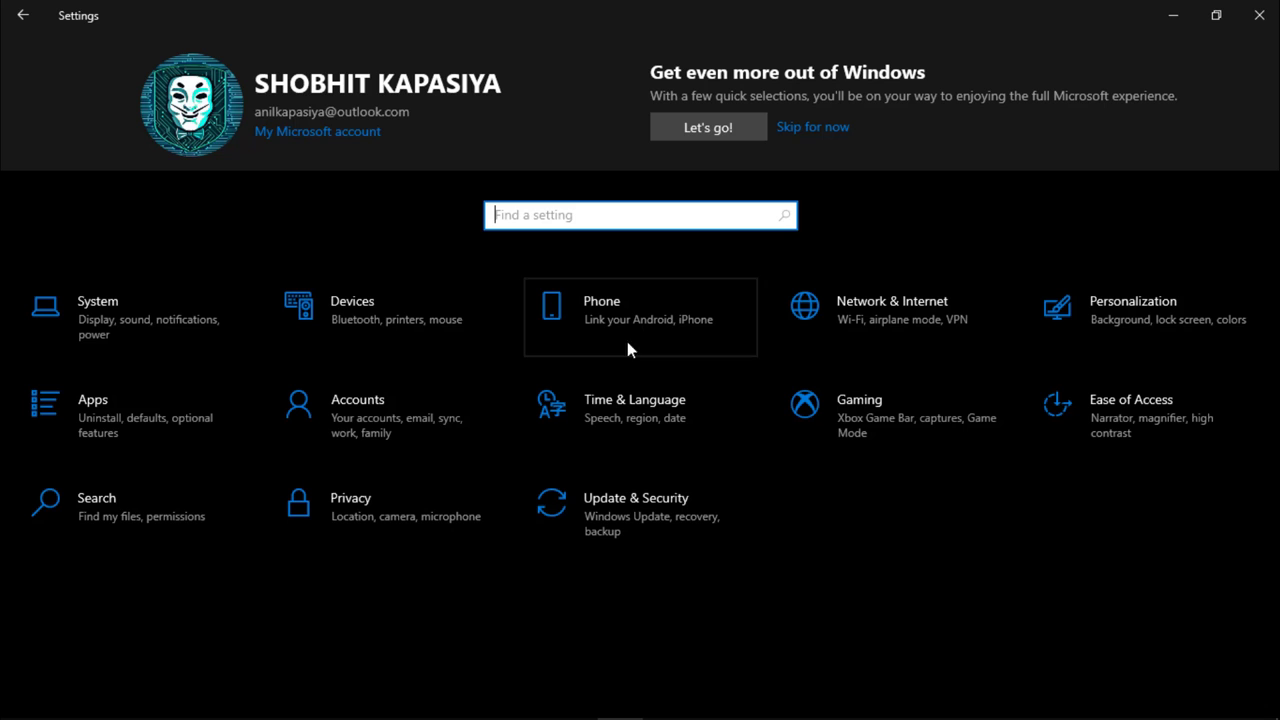
pyautogui.click(182, 436)
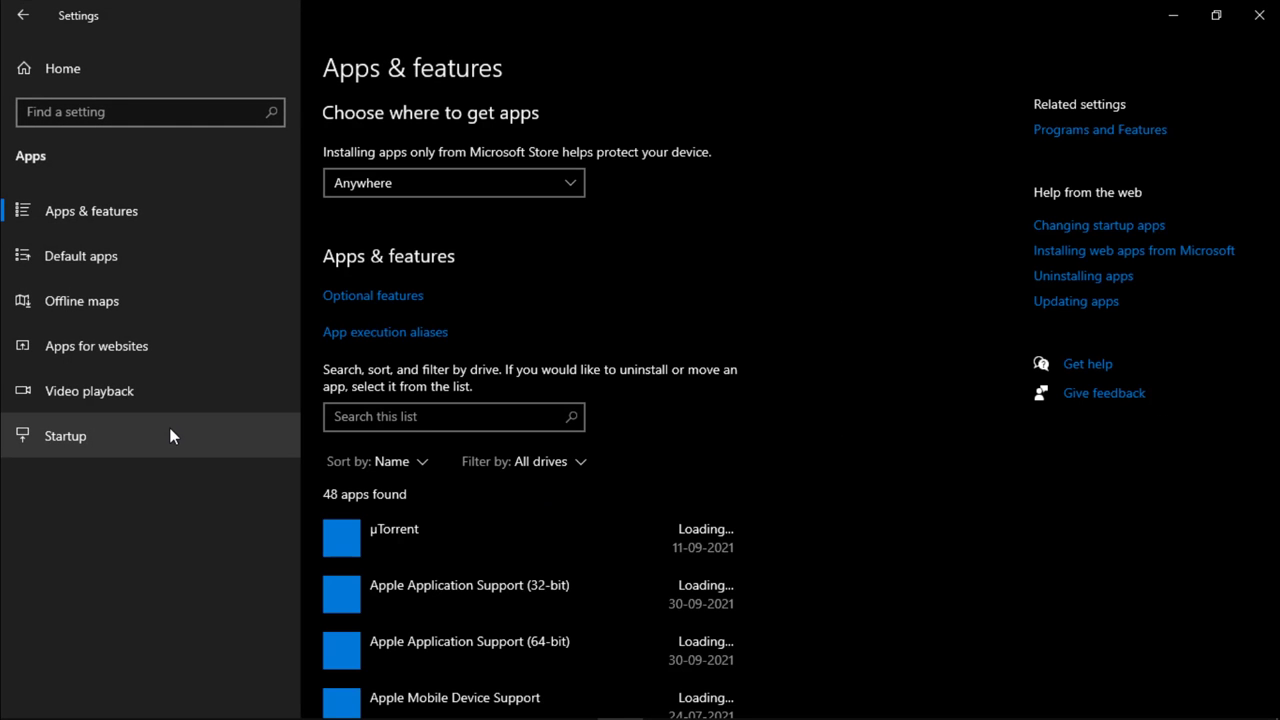
pyautogui.click(128, 305)
pyautogui.scroll(-4, 451, 314)
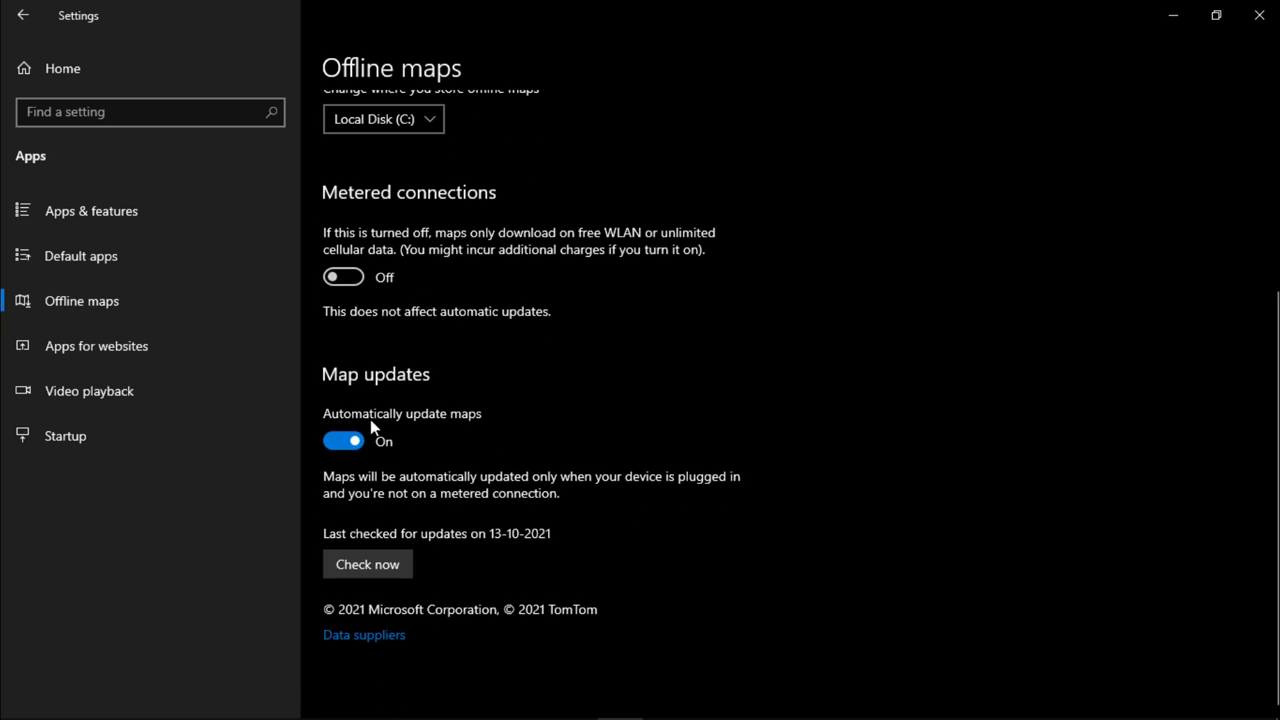
pyautogui.click(349, 280)
pyautogui.scroll(5, 373, 313)
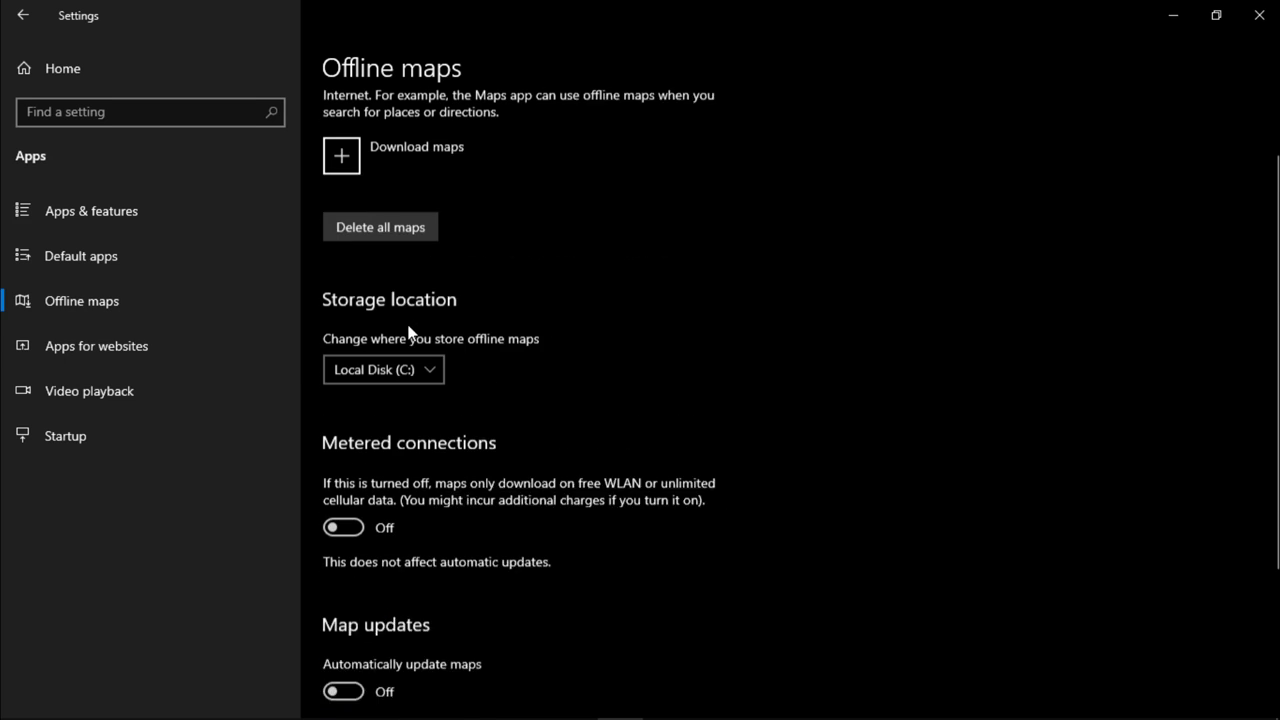
pyautogui.click(425, 278)
pyautogui.click(460, 266)
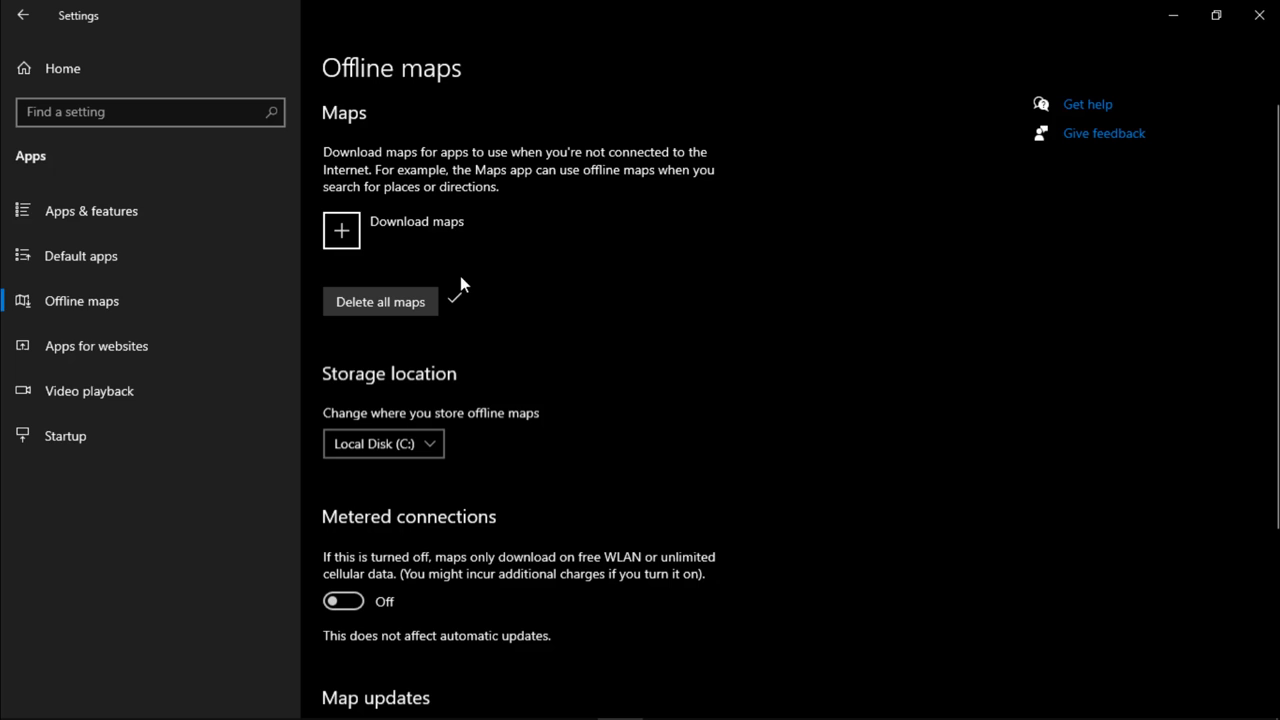
# Step: Disable CCleaner, EpicGamesLauncher, Microsoft Teams, Opera GX Browser Assistant, Skype and µTorrent in the Startup apps settings
pyautogui.click(103, 439)
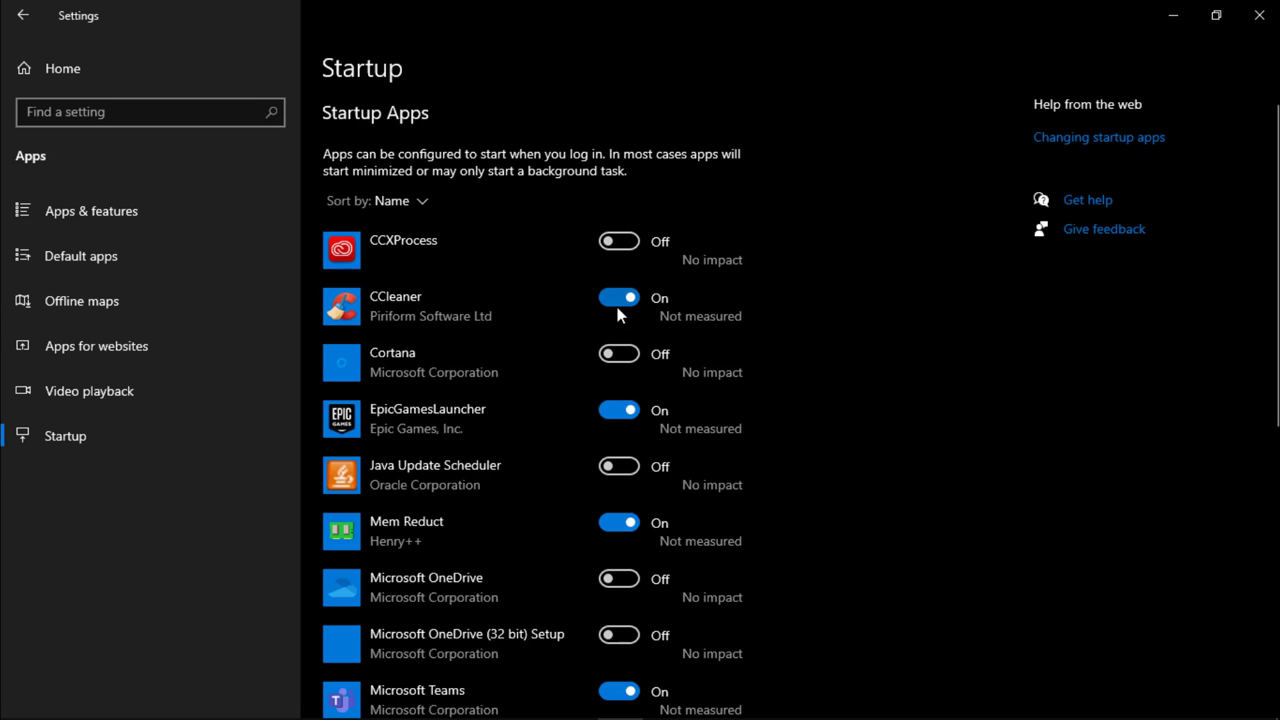
pyautogui.click(619, 300)
pyautogui.scroll(-3, 561, 370)
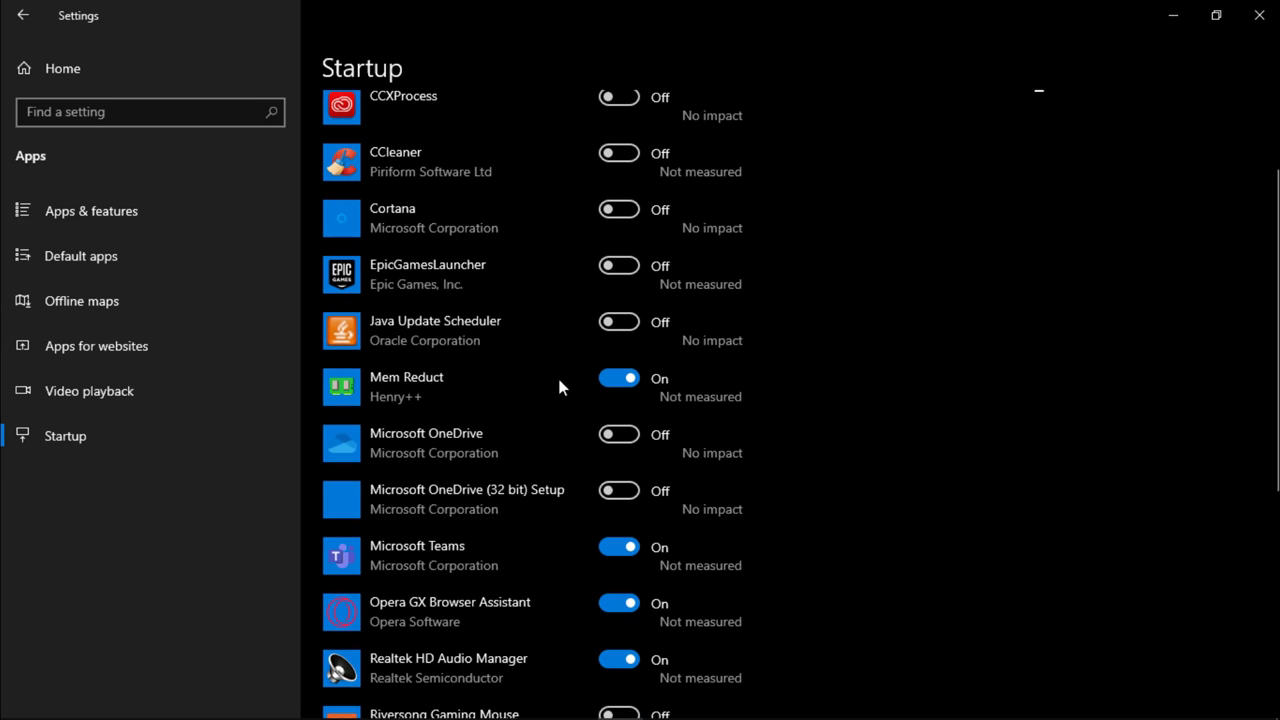
pyautogui.click(619, 403)
pyautogui.click(619, 458)
pyautogui.scroll(-2, 557, 508)
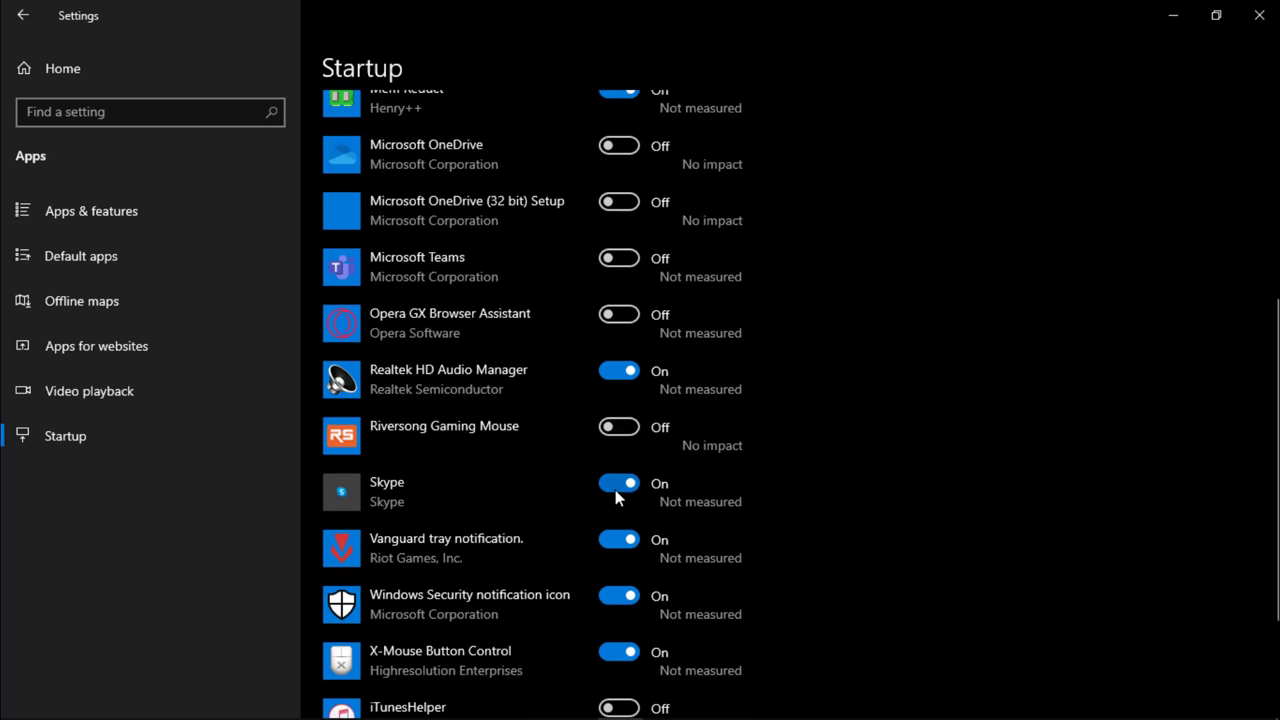
pyautogui.click(619, 484)
pyautogui.scroll(-2, 569, 495)
pyautogui.click(619, 620)
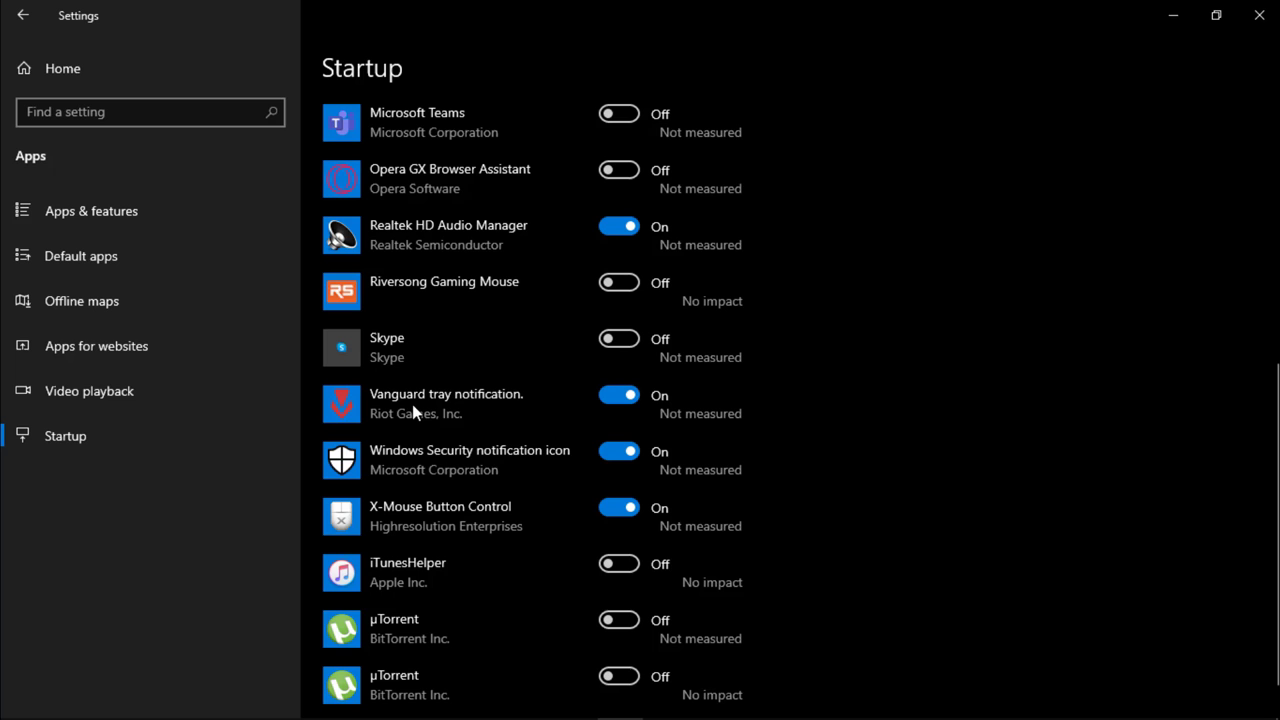
# Step: Turn off Xbox Game Bar in the Gaming settings and check that Game Mode is on
pyautogui.click(87, 77)
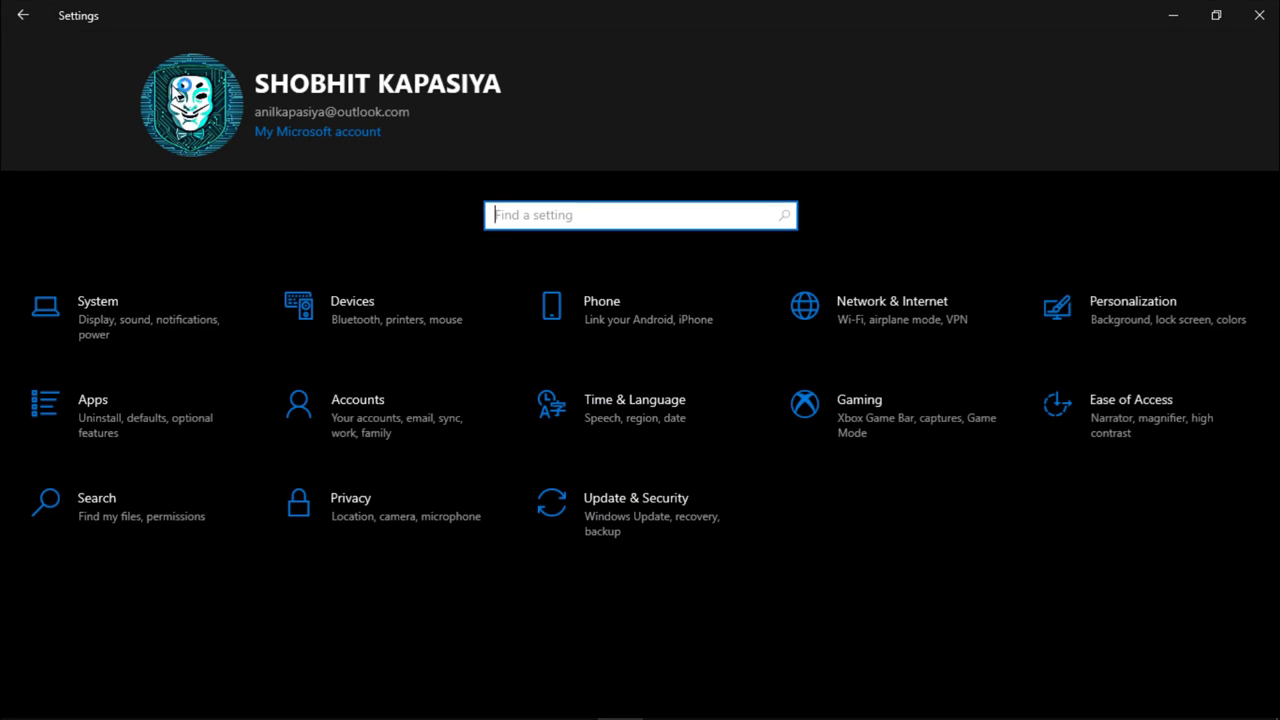
pyautogui.click(879, 411)
pyautogui.click(348, 218)
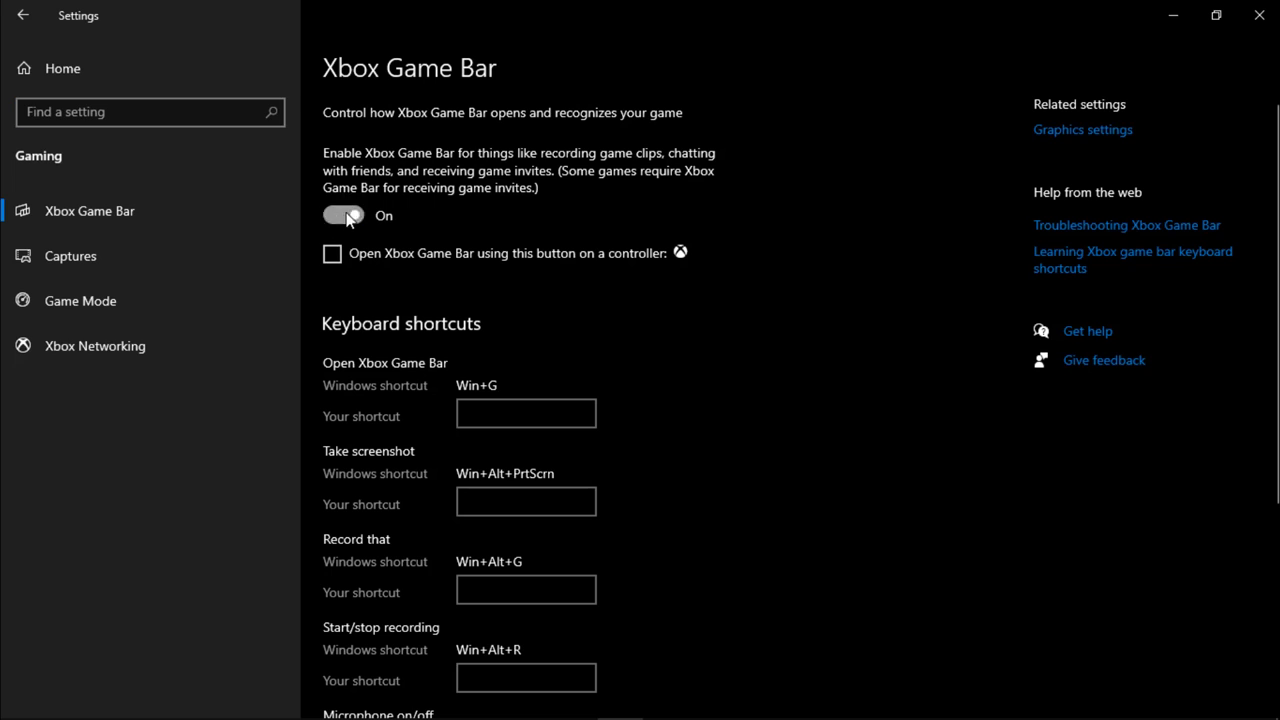
pyautogui.click(348, 217)
pyautogui.click(126, 292)
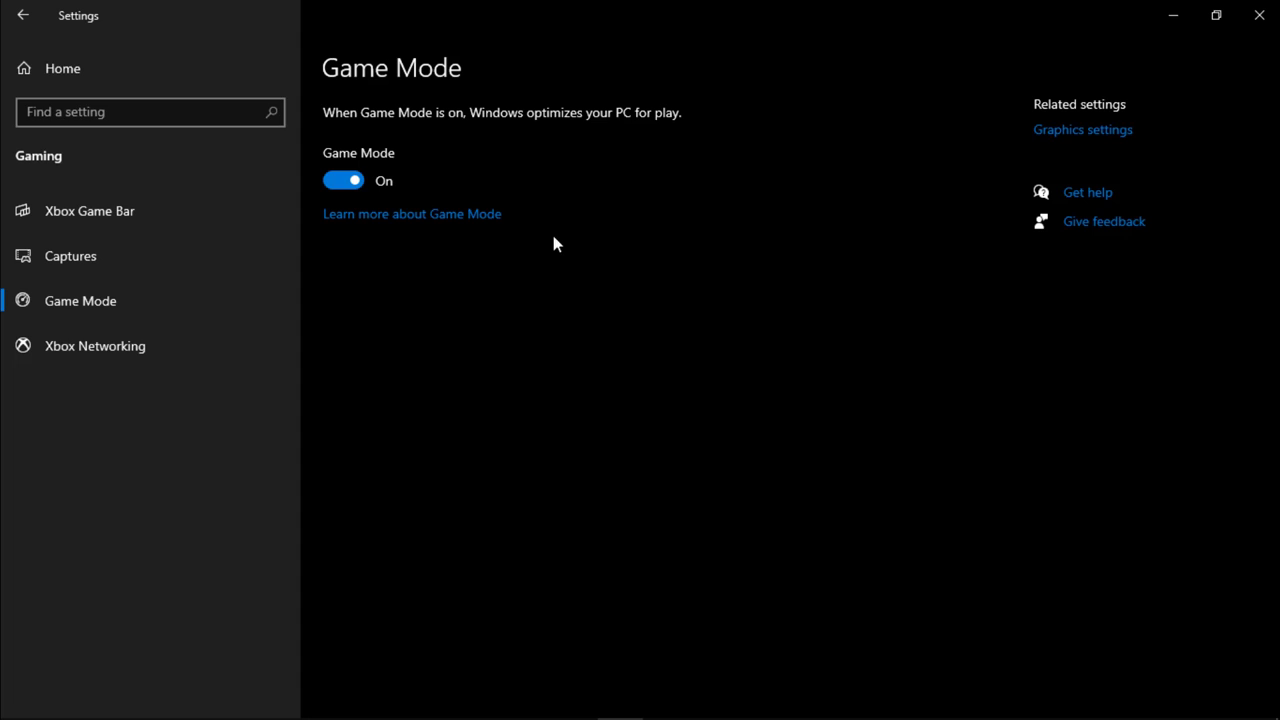
# Step: In the general privacy settings, turn off the advertising ID, website access to the language list and app launch tracking
pyautogui.click(158, 87)
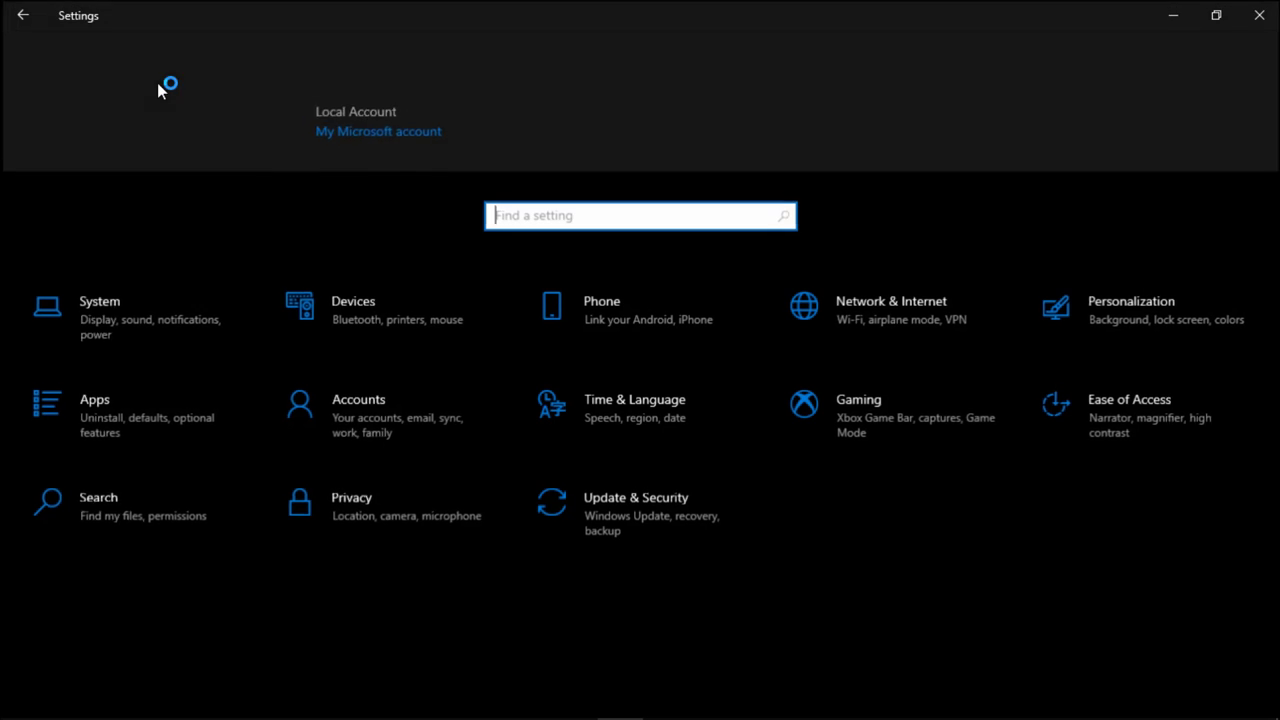
pyautogui.click(385, 510)
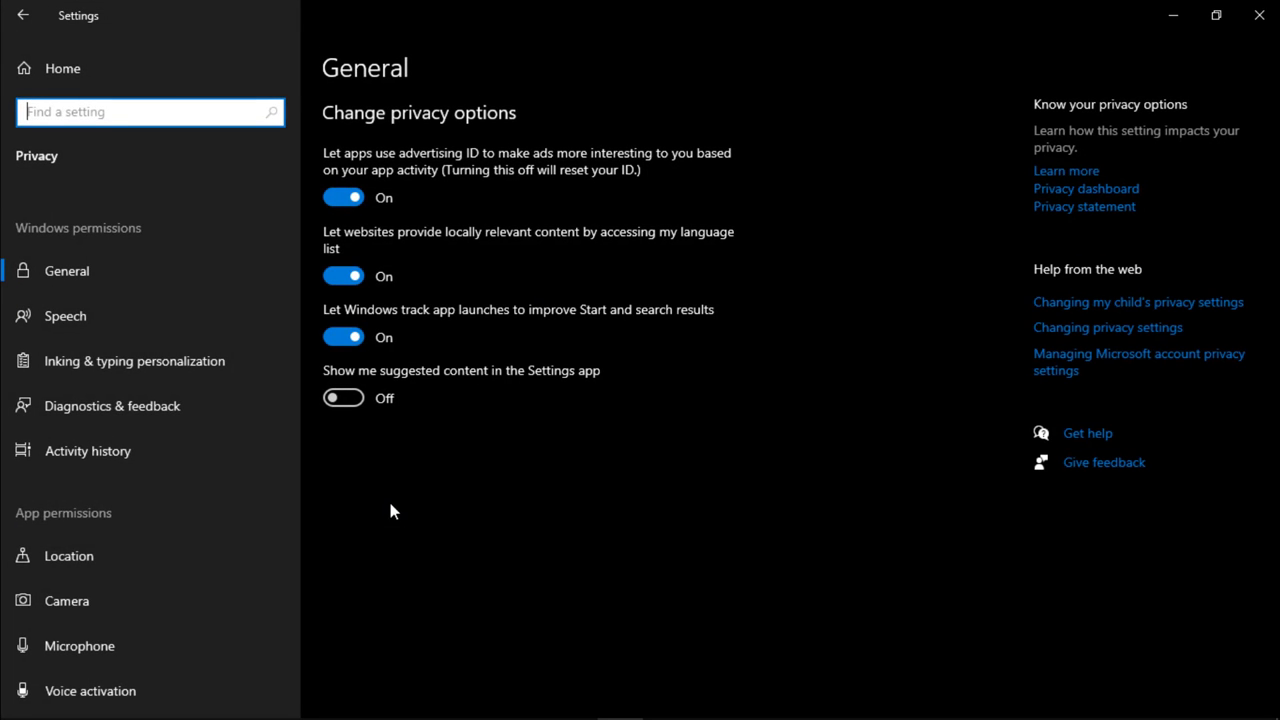
pyautogui.click(355, 200)
pyautogui.click(355, 277)
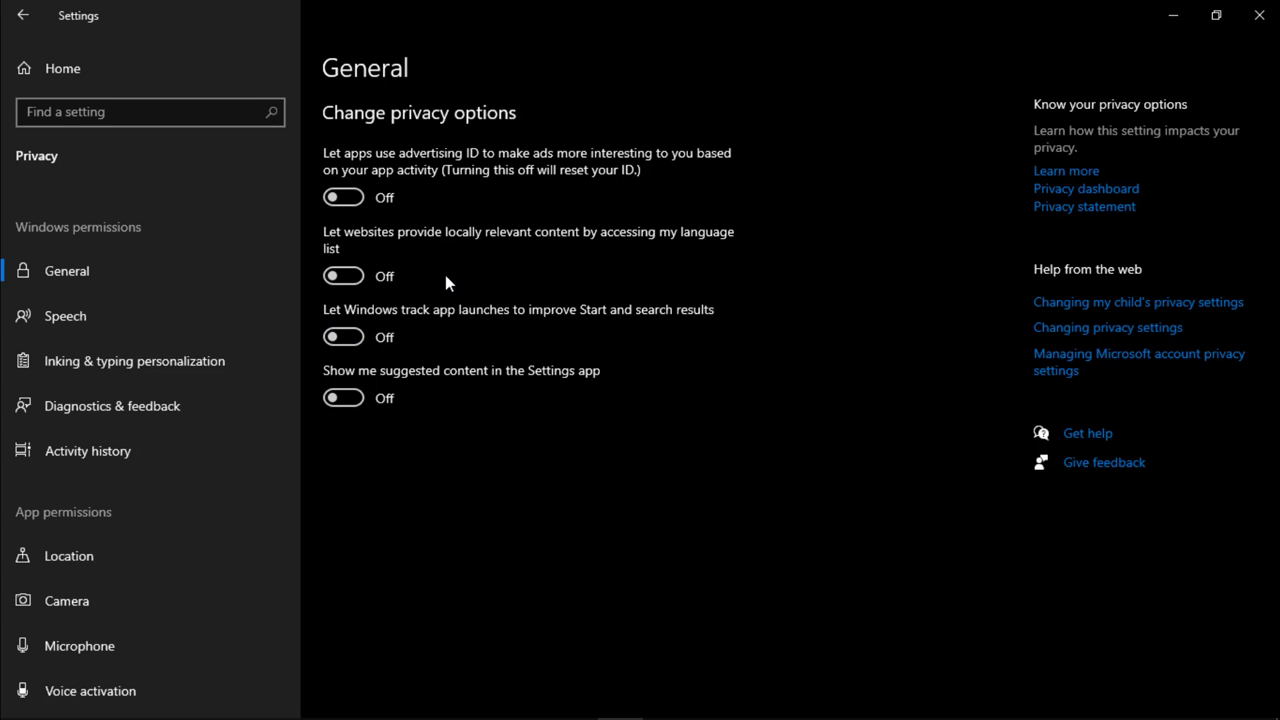
# Step: Turn off Tailored experiences and delete the collected diagnostic data in the Diagnostics & feedback settings
pyautogui.click(124, 416)
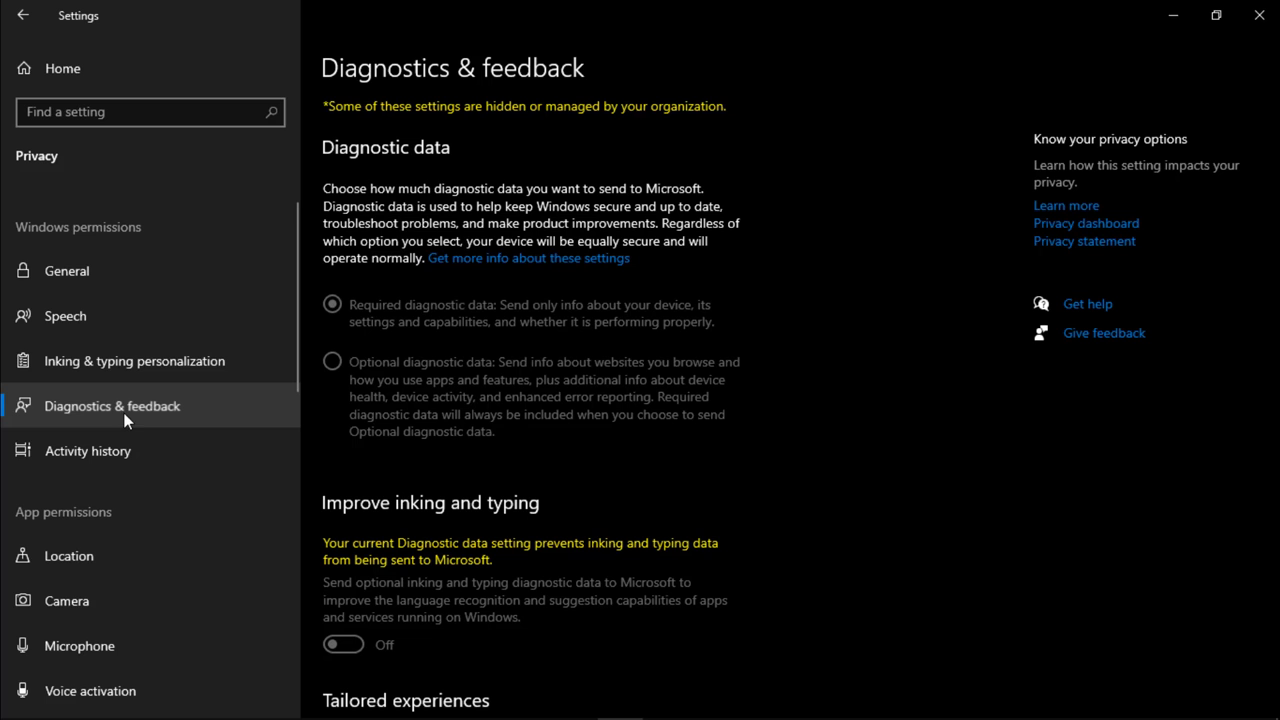
pyautogui.scroll(-7, 433, 398)
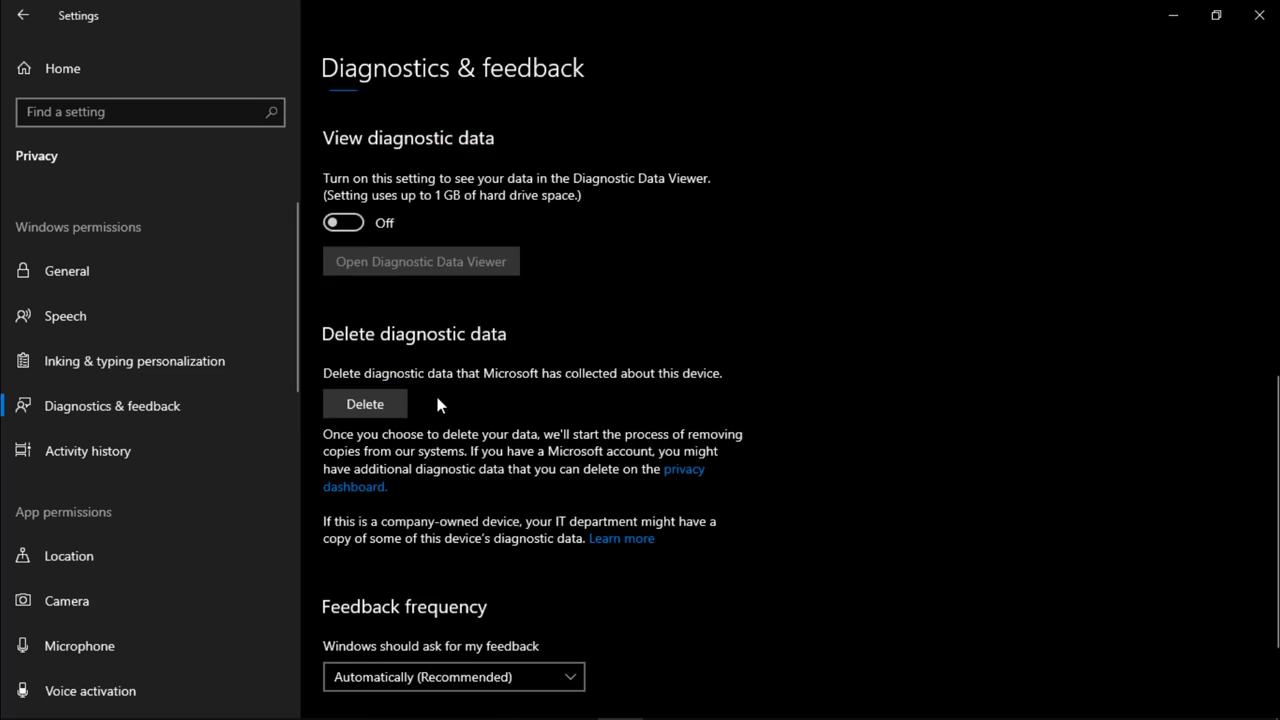
pyautogui.scroll(5, 826, 401)
pyautogui.scroll(-2, 654, 334)
pyautogui.click(343, 443)
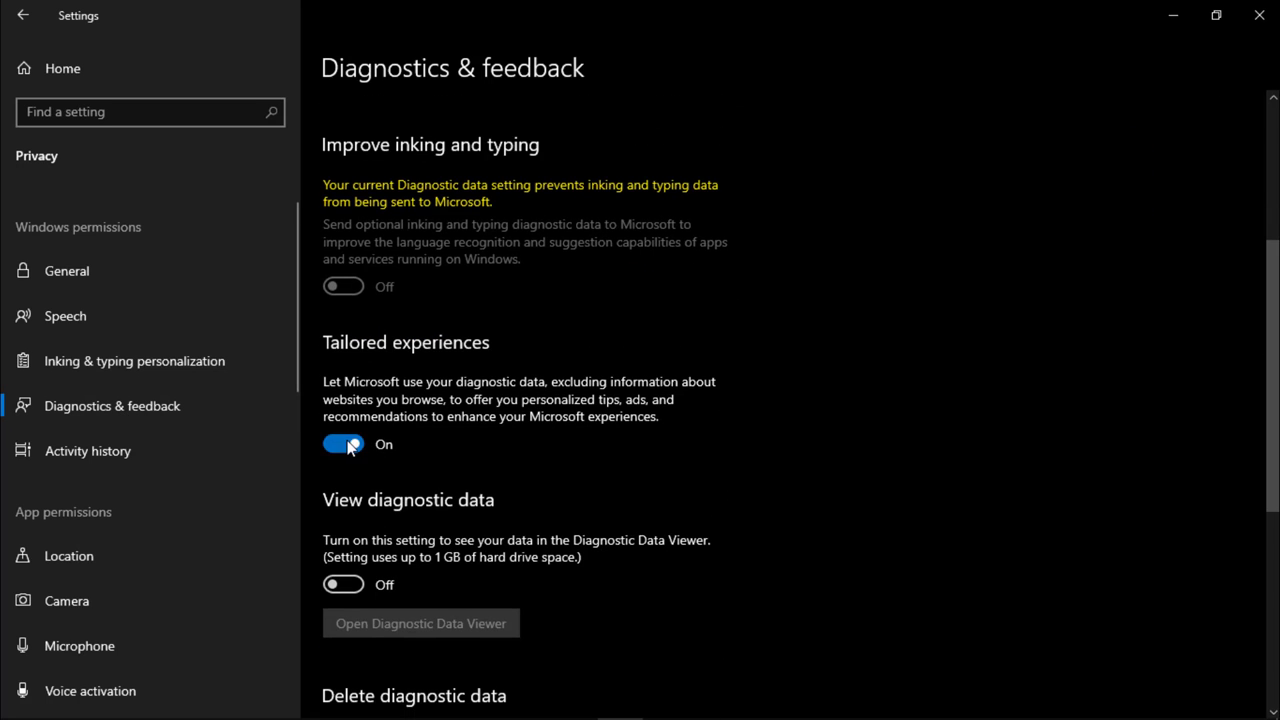
pyautogui.scroll(-3, 1031, 345)
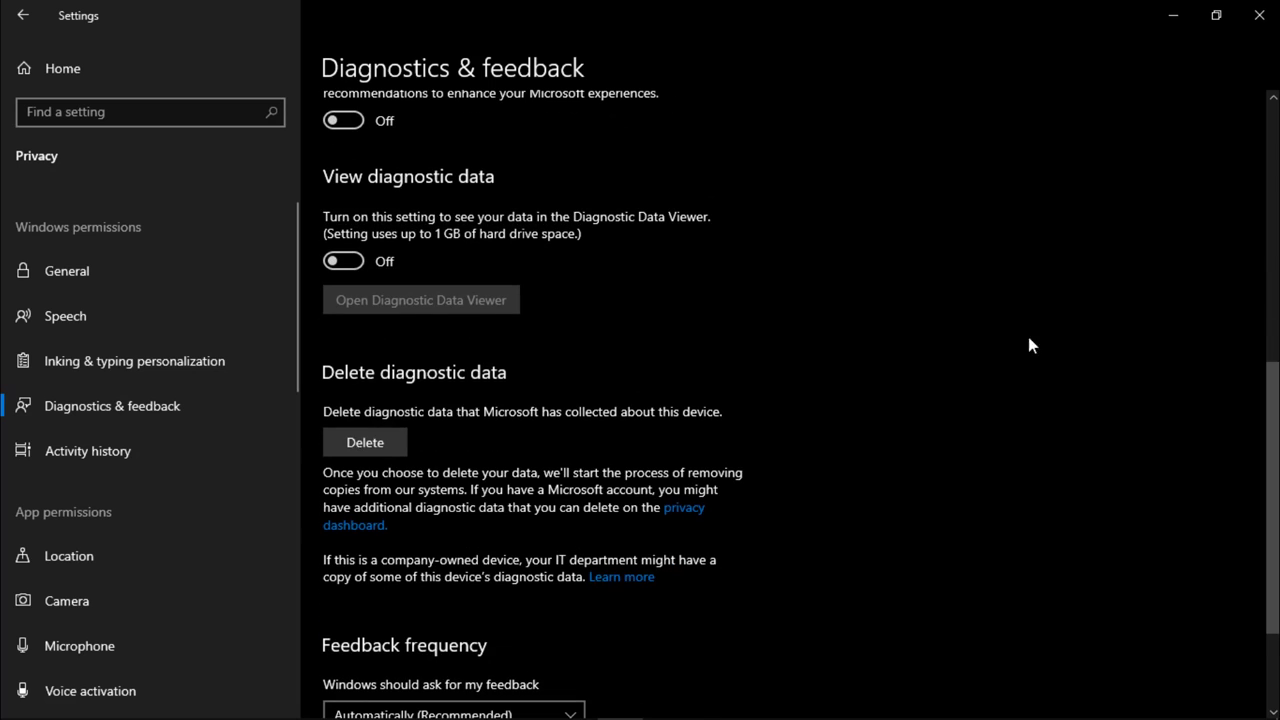
pyautogui.click(366, 442)
pyautogui.scroll(1, 300, 415)
# Step: Open the Background apps privacy settings and check whether apps are allowed to run in the background
pyautogui.scroll(-5, 156, 437)
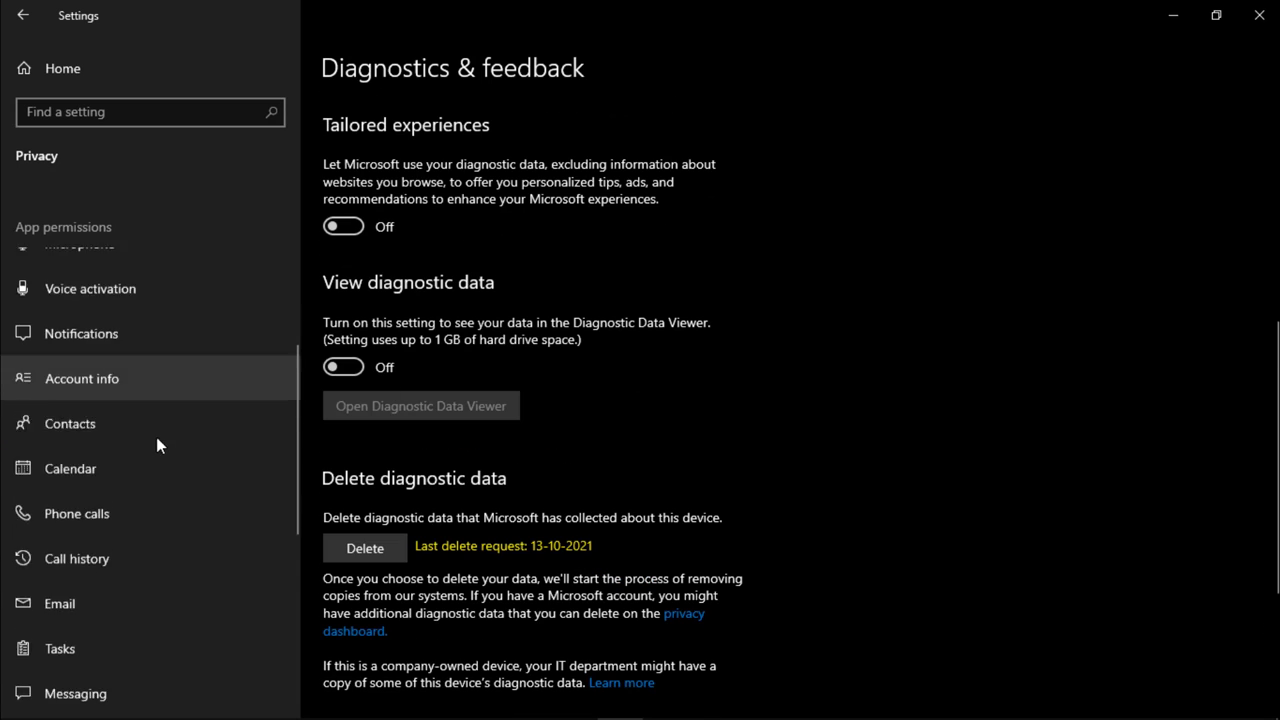
pyautogui.scroll(-3, 140, 477)
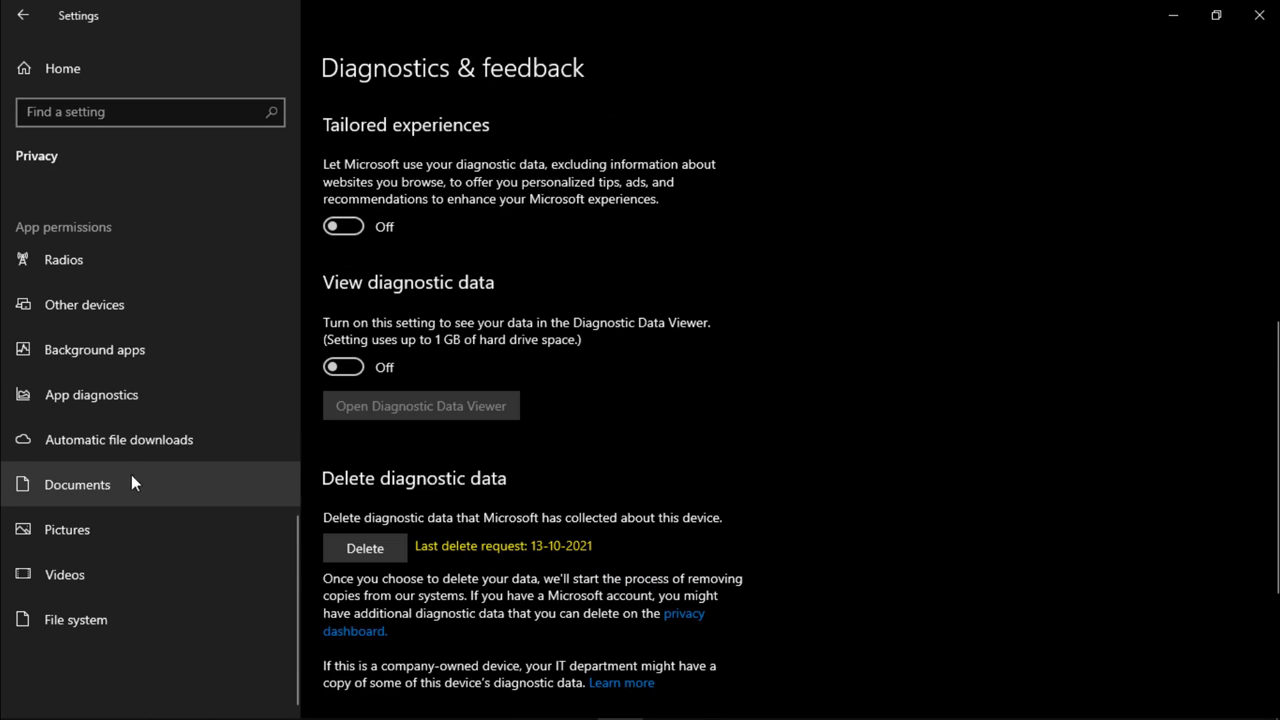
pyautogui.click(119, 355)
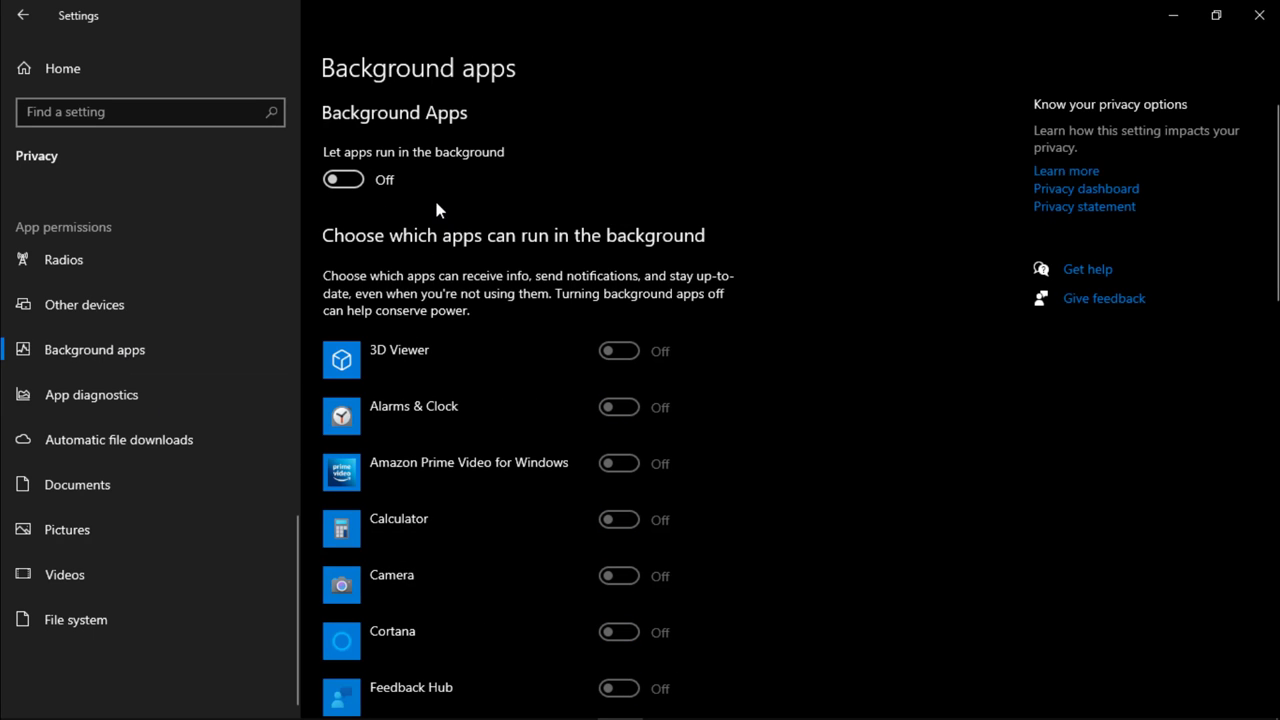
# Step: Turn off downloads from other PCs in the Delivery Optimization settings and close Settings
pyautogui.click(77, 62)
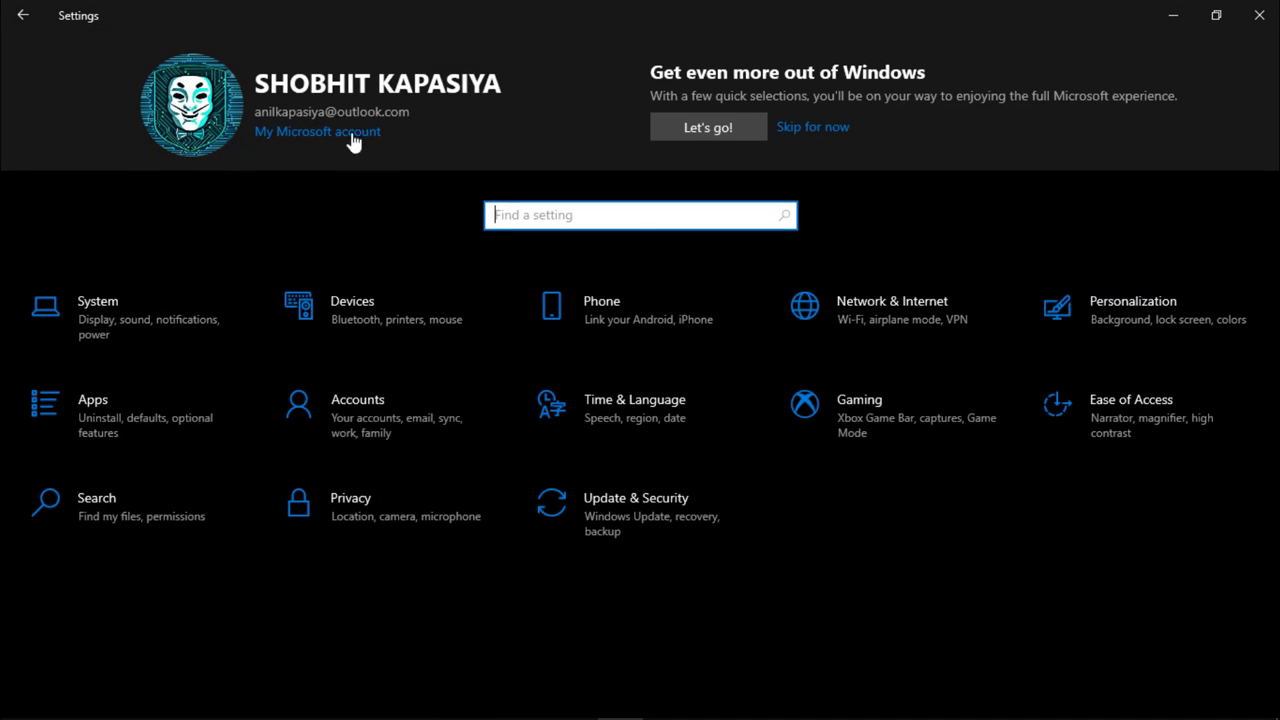
pyautogui.click(700, 522)
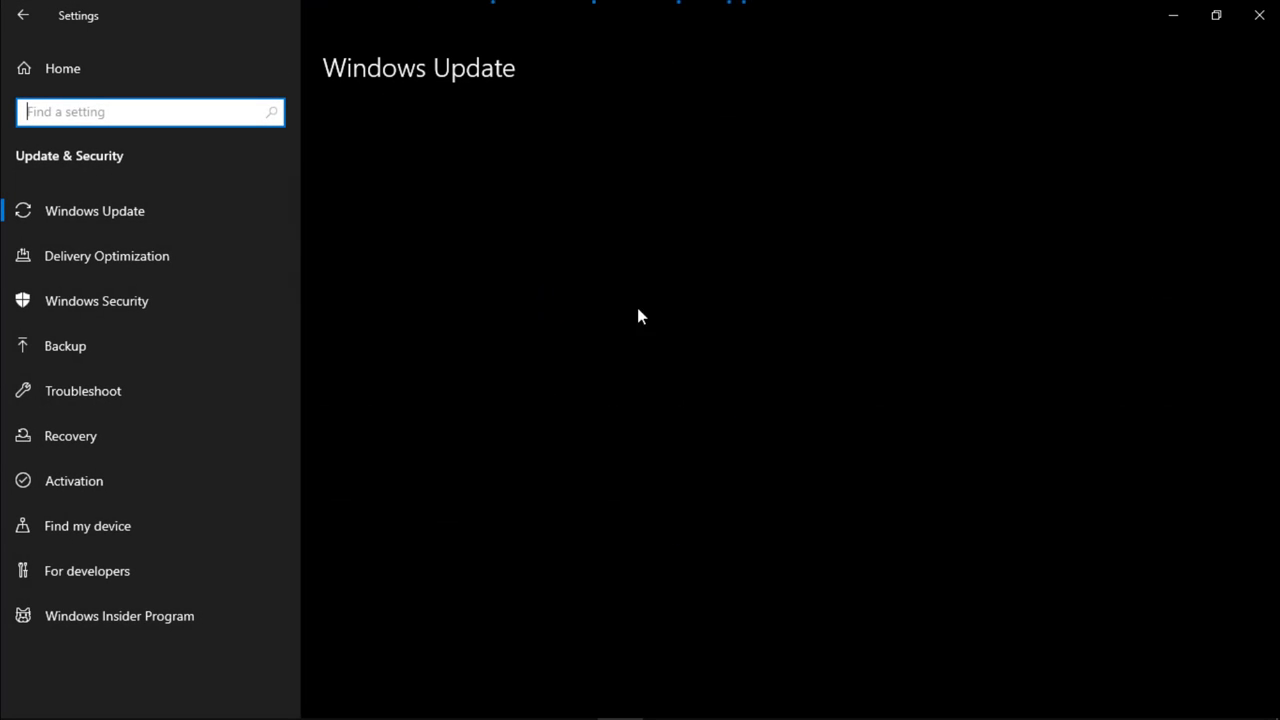
pyautogui.click(111, 259)
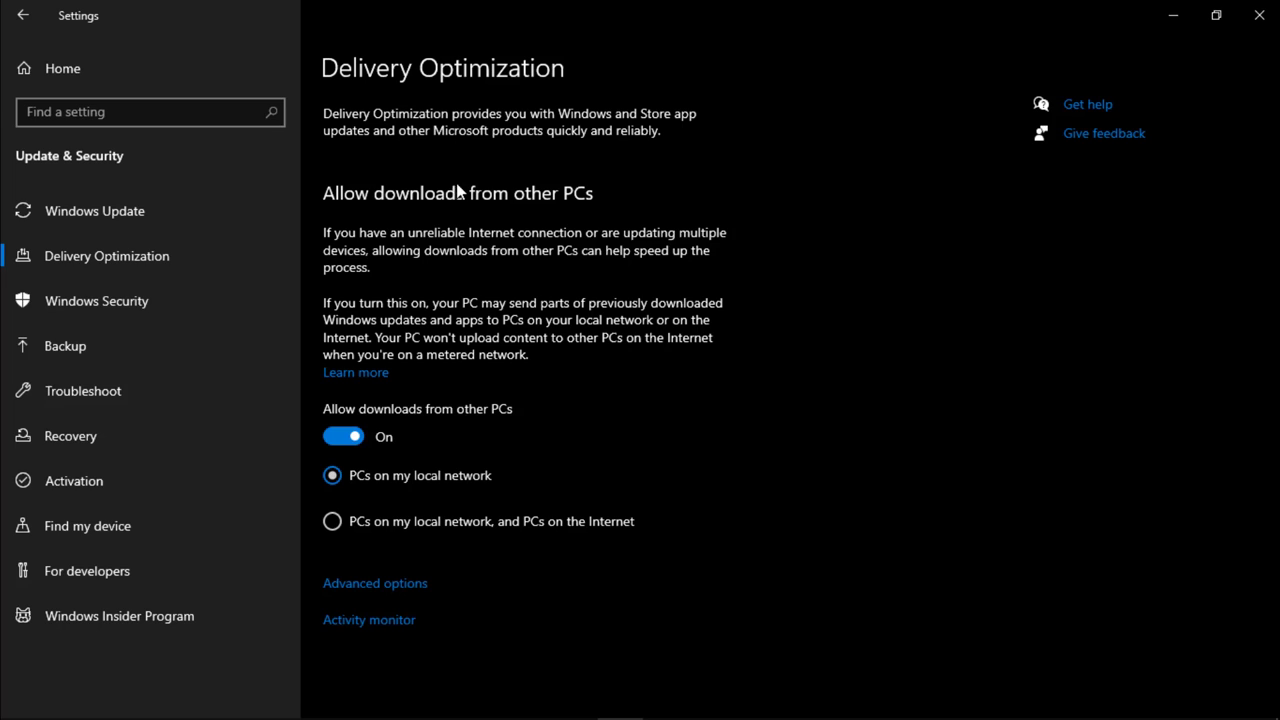
pyautogui.click(340, 437)
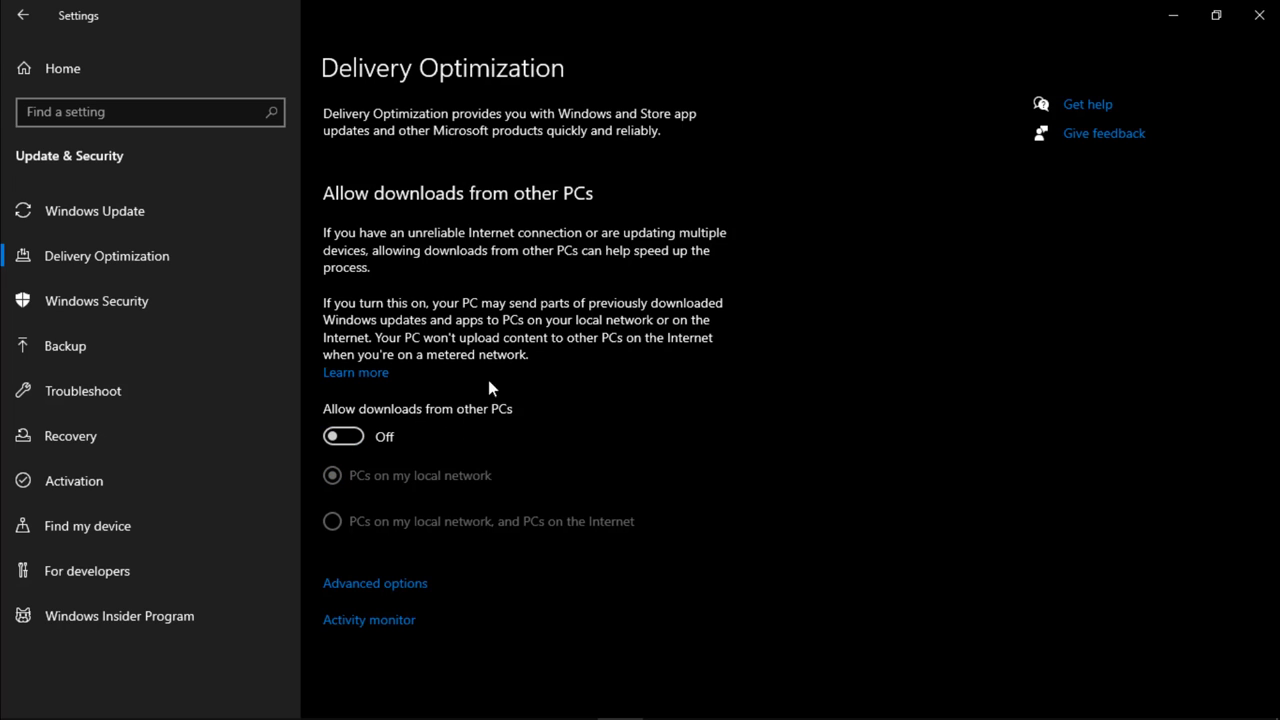
pyautogui.click(1259, 15)
# Step: Refresh the desktop and open the Performance Options through the advanced system settings of This PC
pyautogui.rightClick(708, 172)
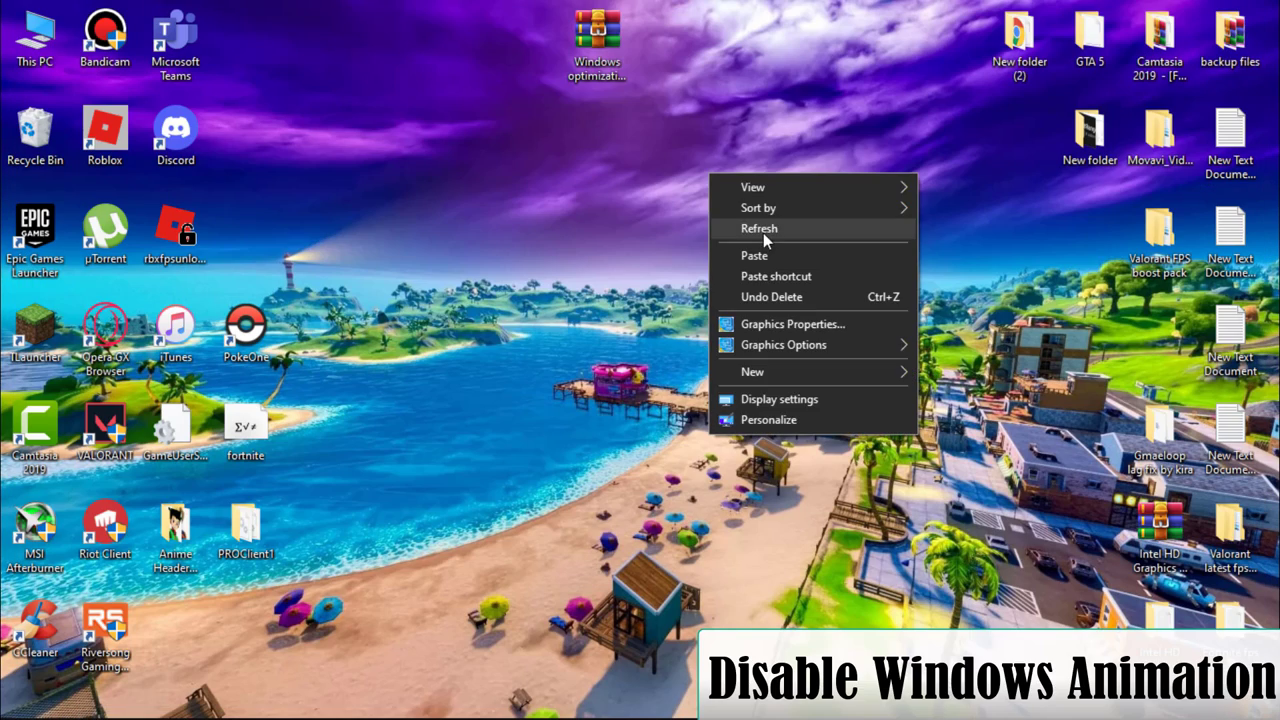
pyautogui.click(763, 233)
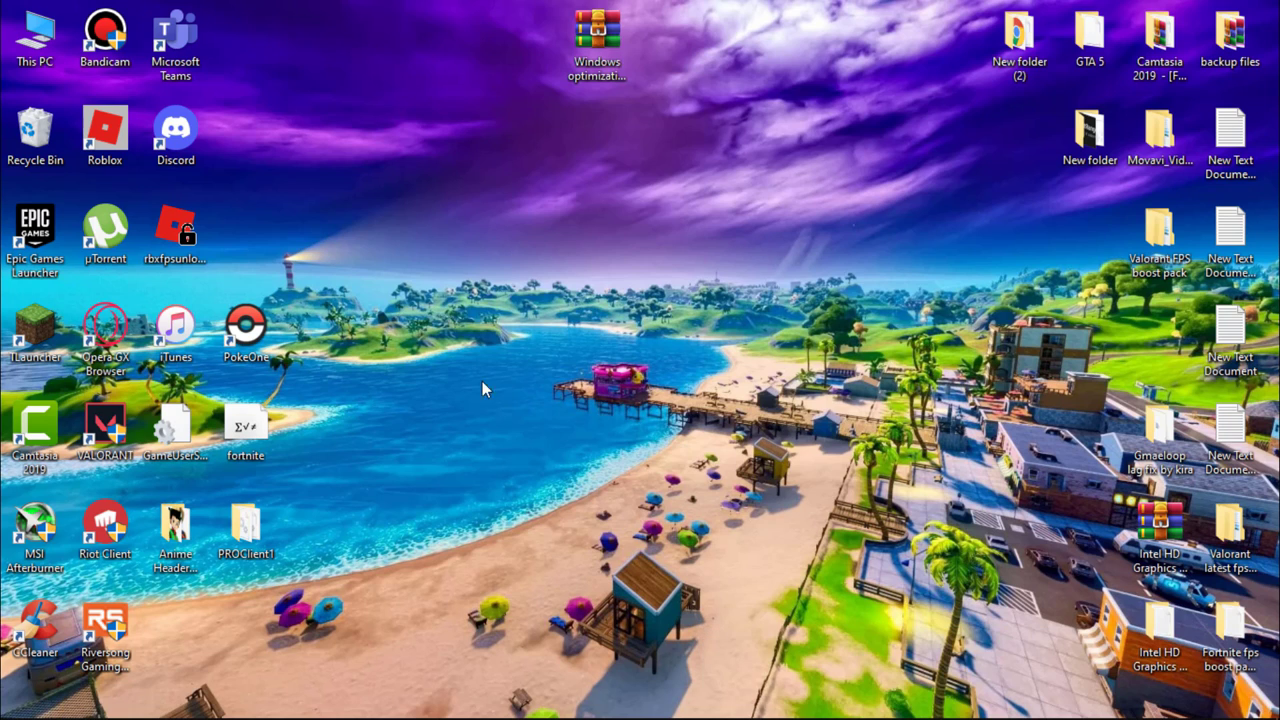
pyautogui.rightClick(38, 42)
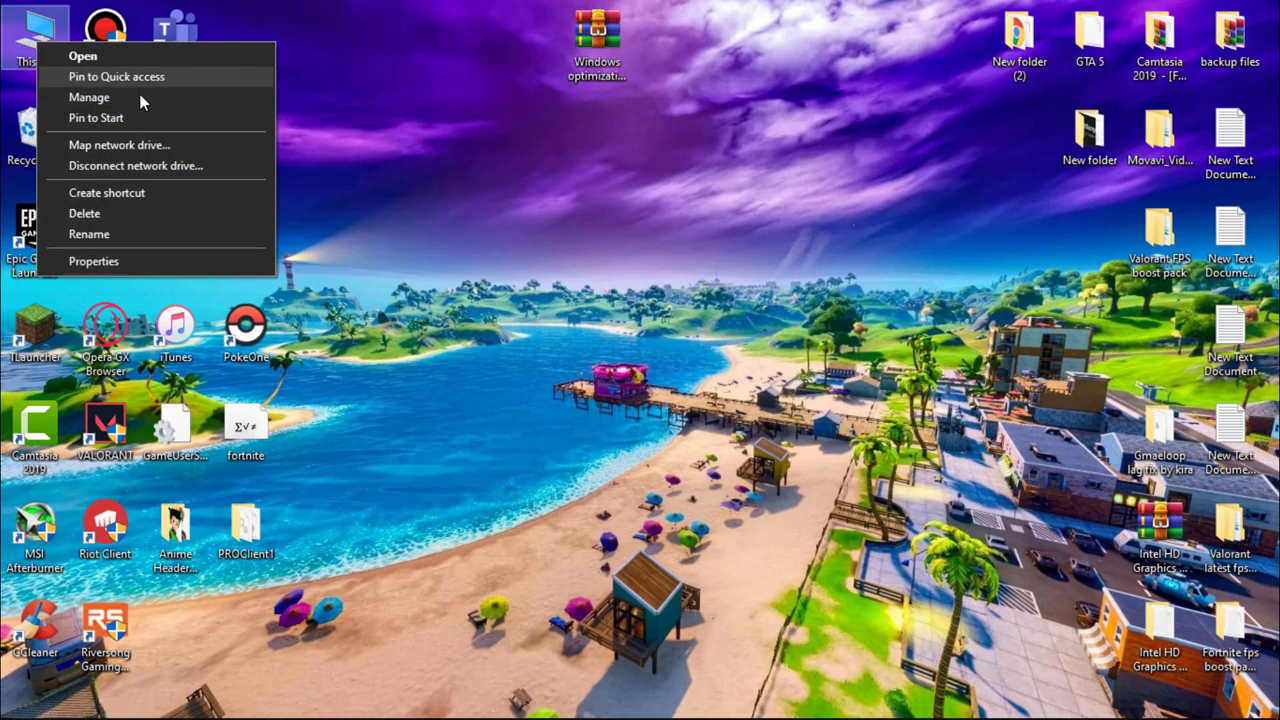
pyautogui.click(148, 258)
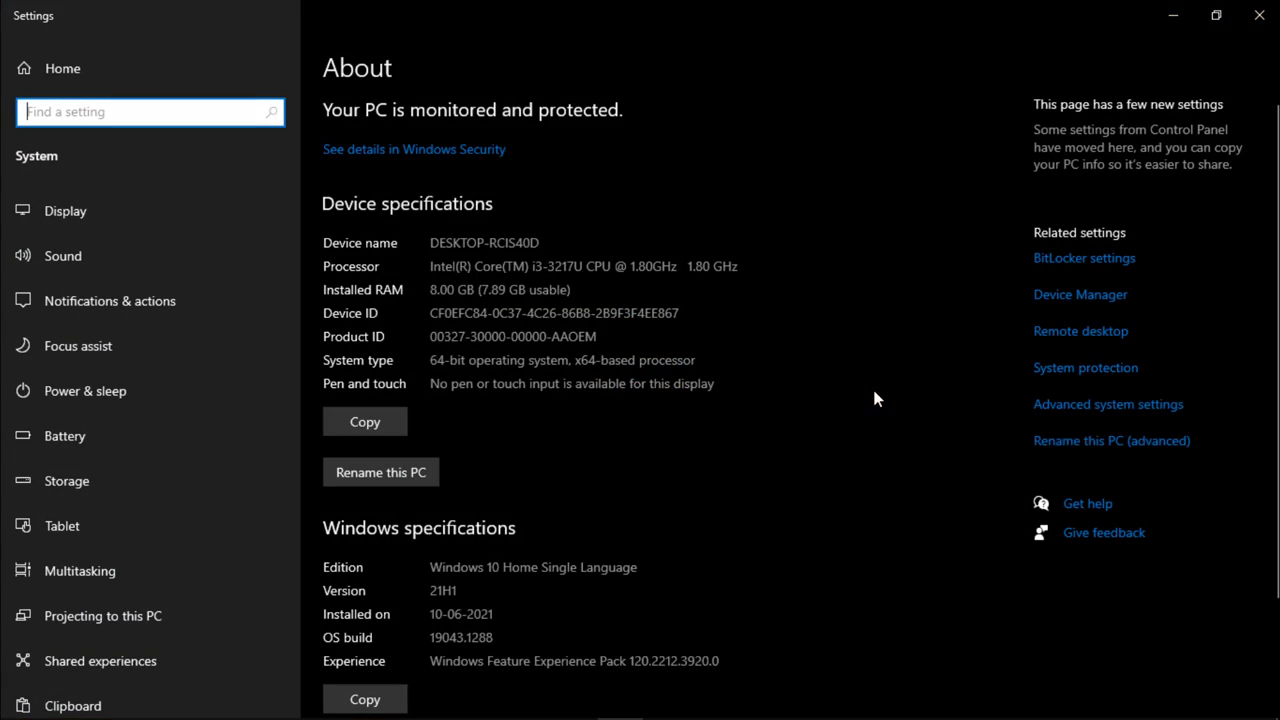
pyautogui.click(1099, 416)
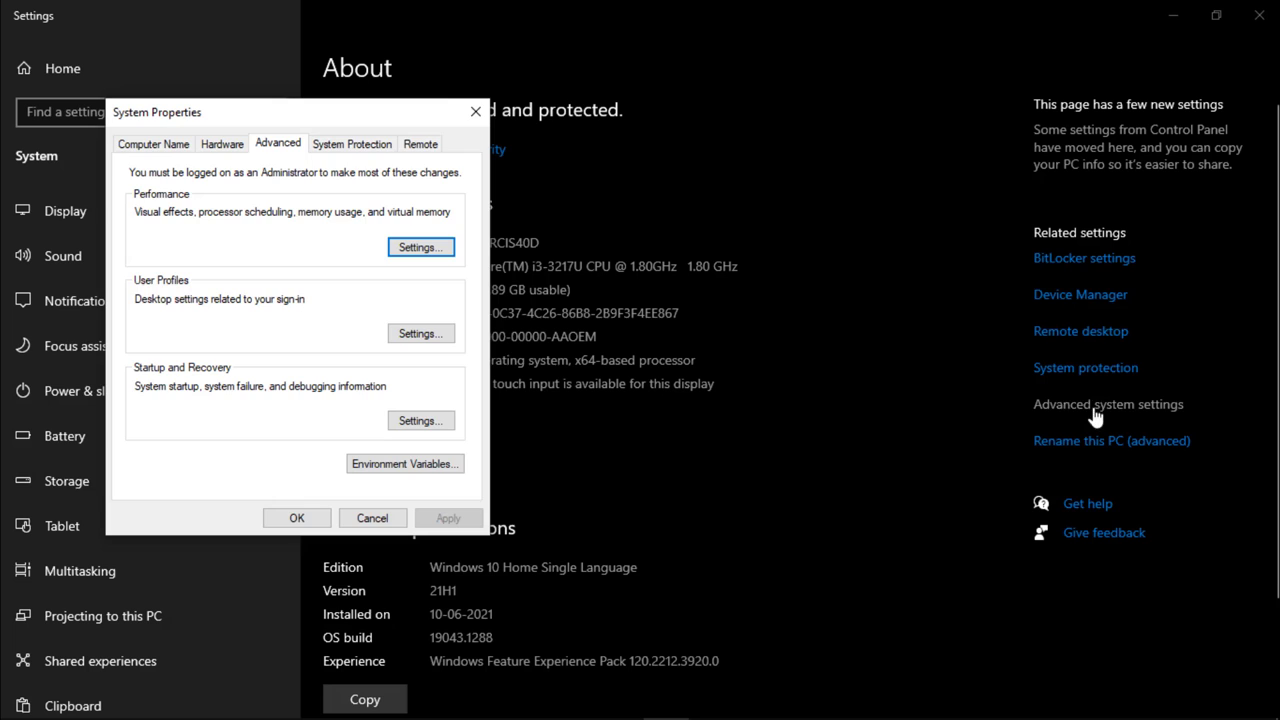
pyautogui.moveTo(377, 118); pyautogui.dragTo(487, 121)
pyautogui.click(479, 258)
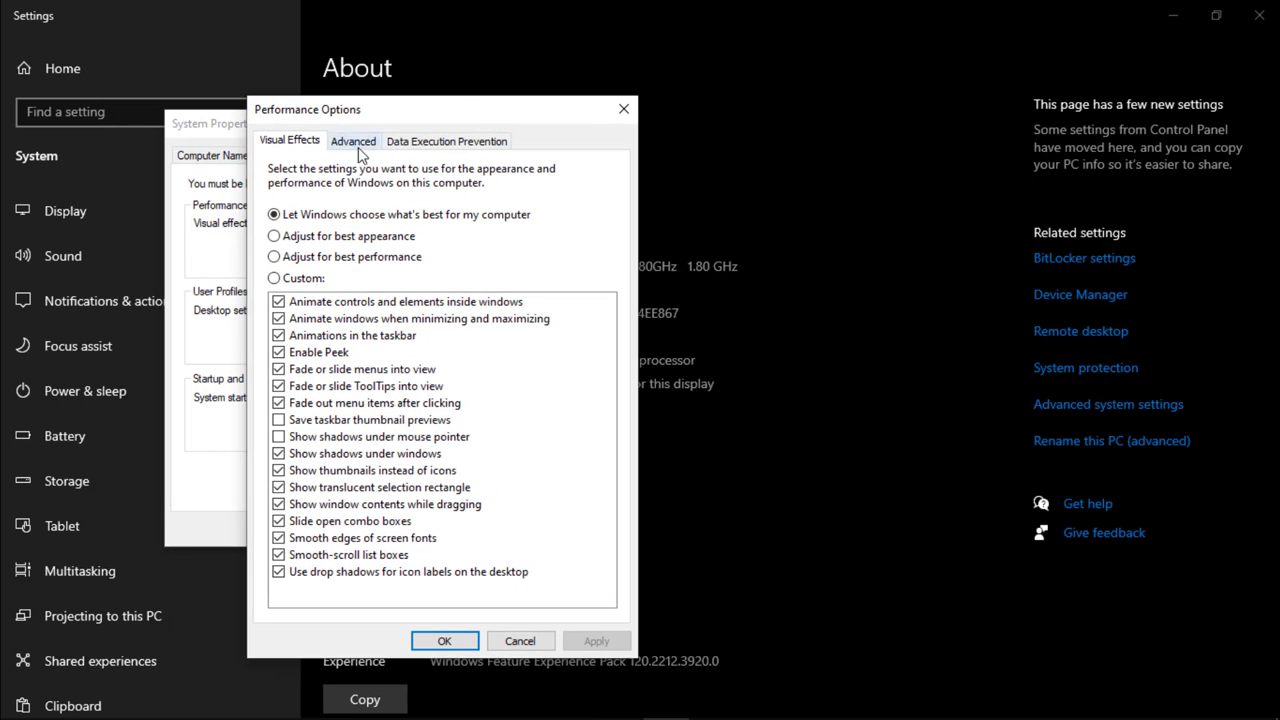
# Step: Adjust visual effects for best performance, enabling only thumbnails instead of icons and smooth edges of screen fonts, then close Settings and refresh the desktop
pyautogui.click(300, 258)
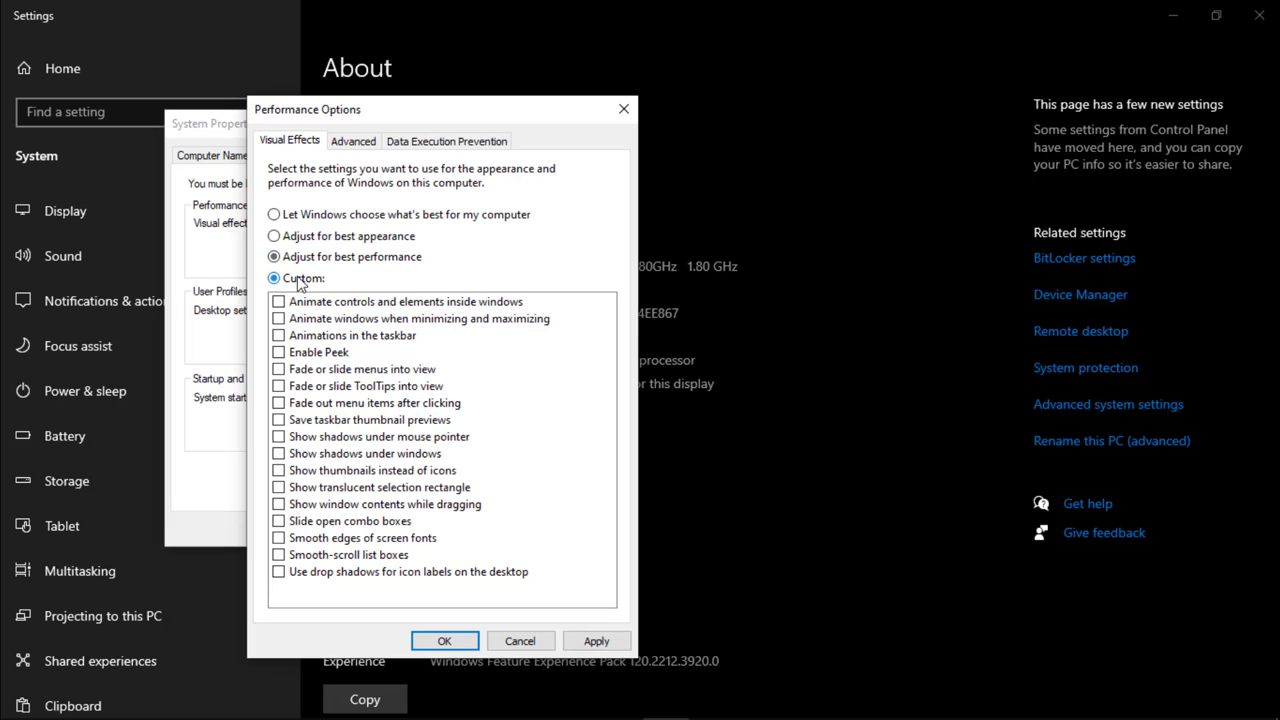
pyautogui.click(277, 472)
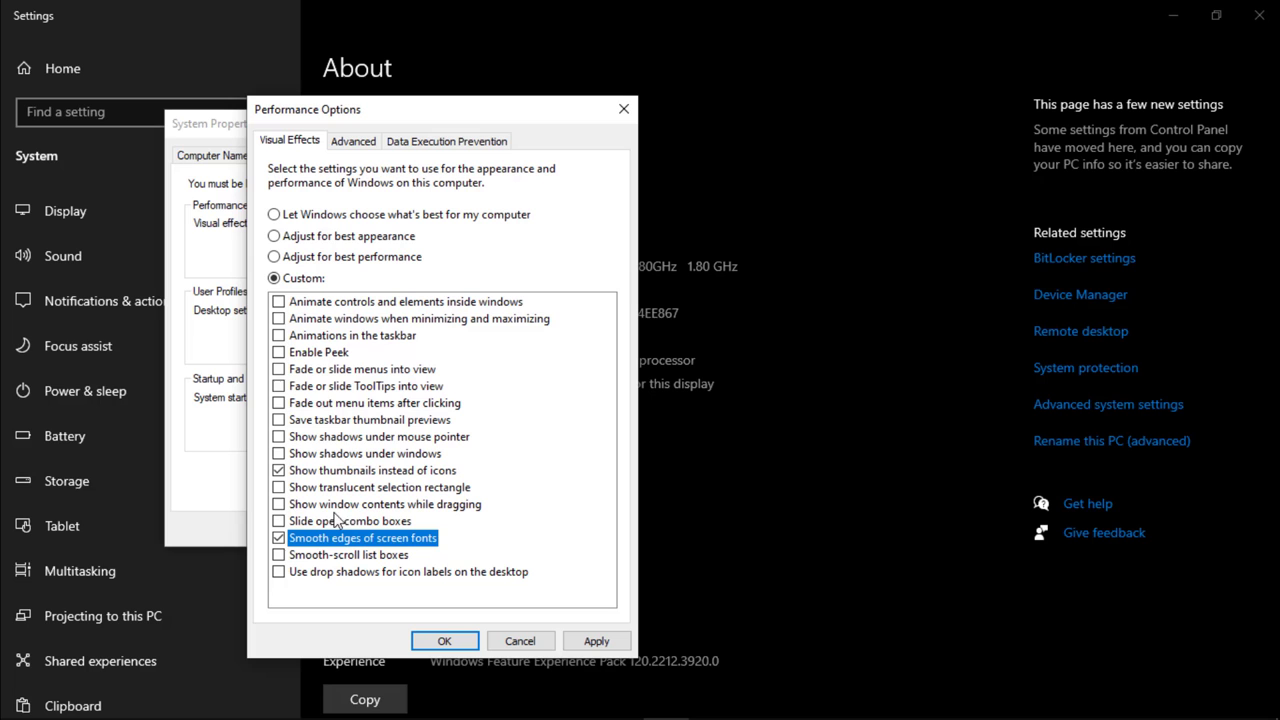
pyautogui.click(596, 641)
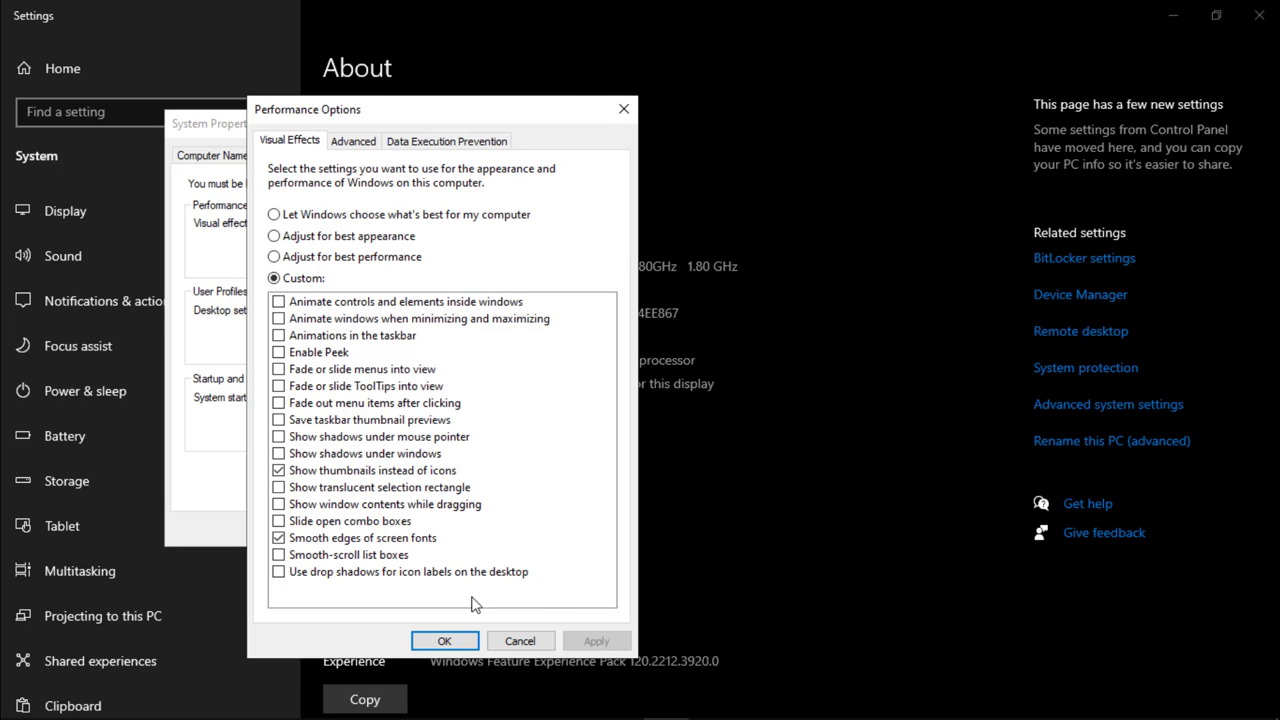
pyautogui.click(444, 641)
pyautogui.click(533, 123)
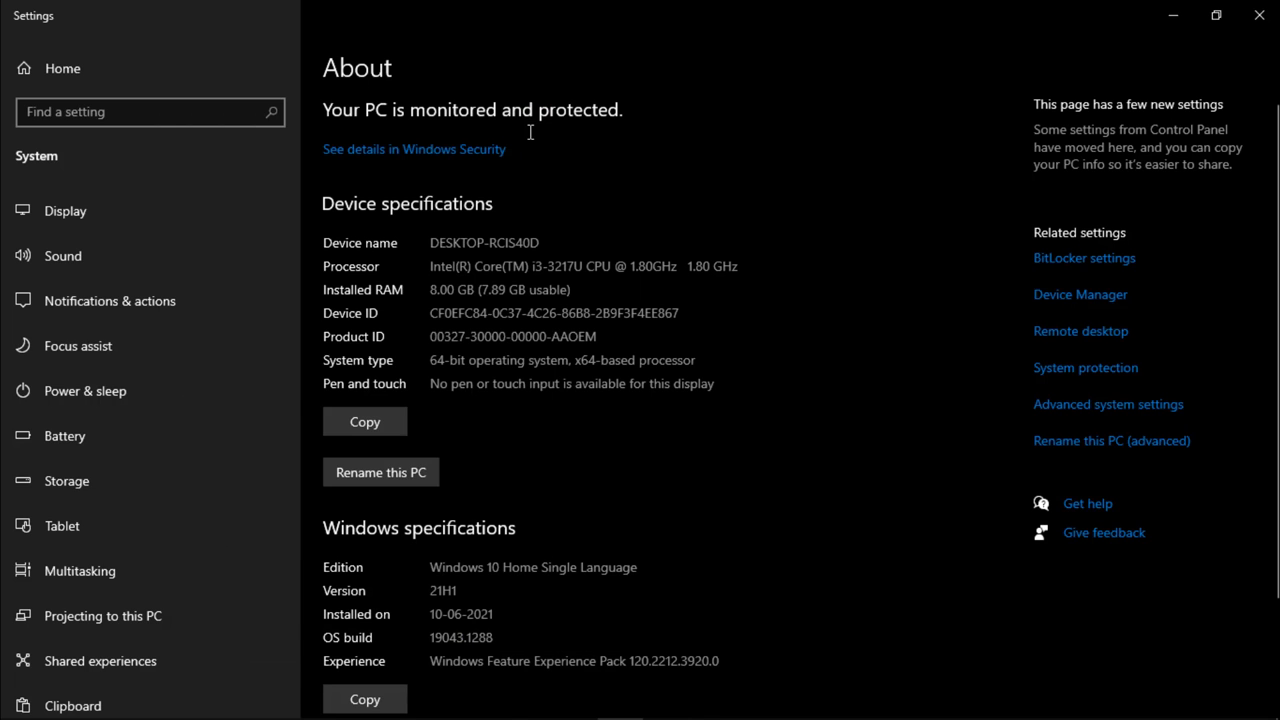
pyautogui.click(1259, 15)
pyautogui.click(647, 138)
pyautogui.rightClick(450, 182)
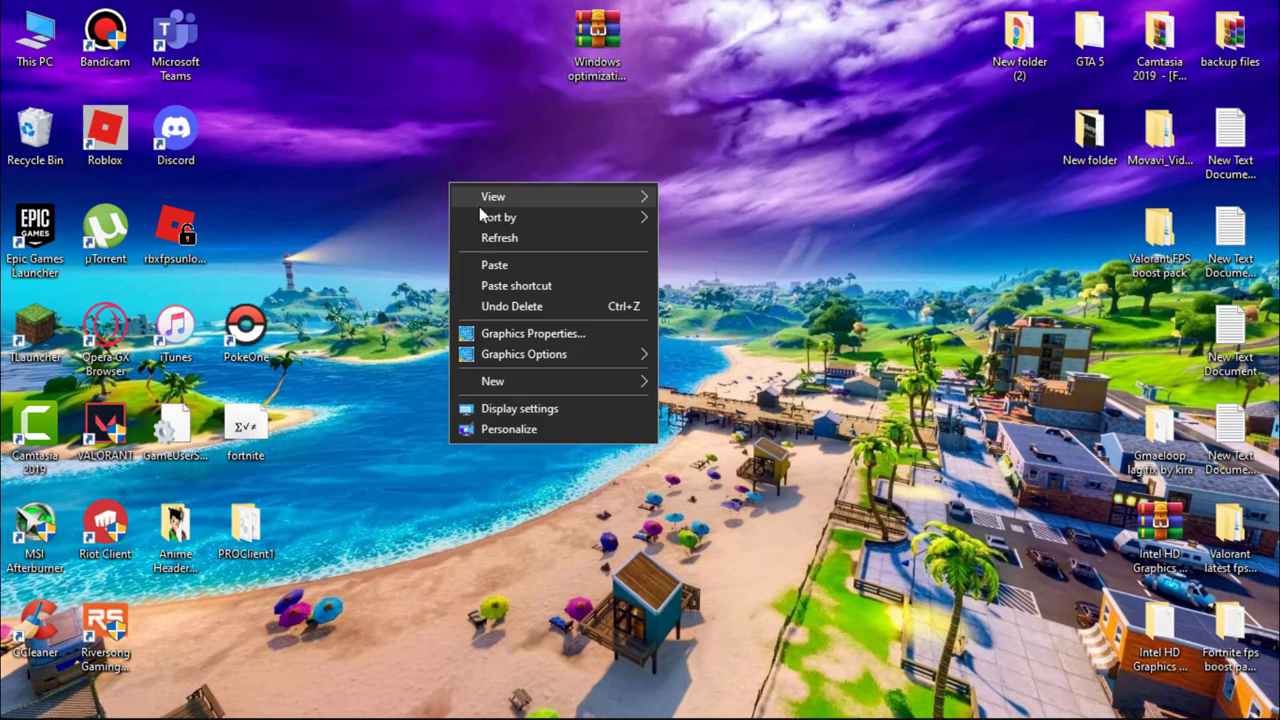
pyautogui.click(493, 236)
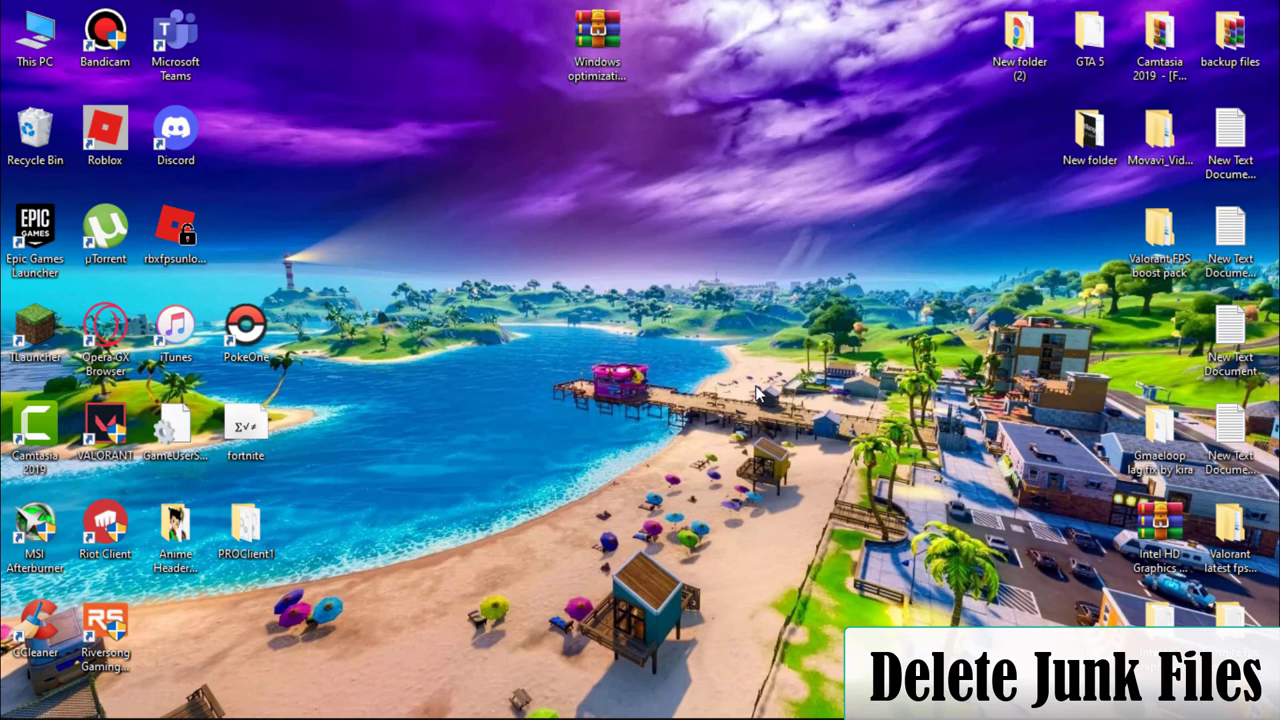
# Step: Open the Windows Temp folder by running the command temp
pyautogui.press('super+r')
pyautogui.write('t')
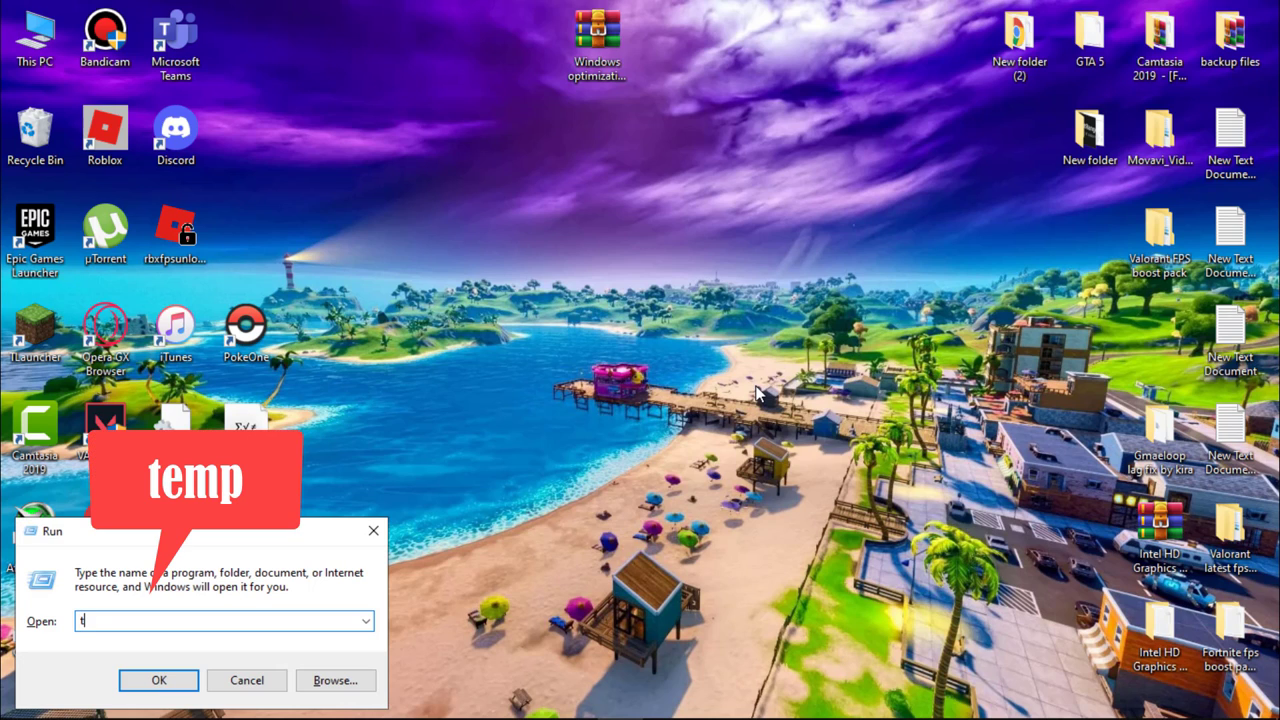
pyautogui.write('emp')
pyautogui.press('Return')
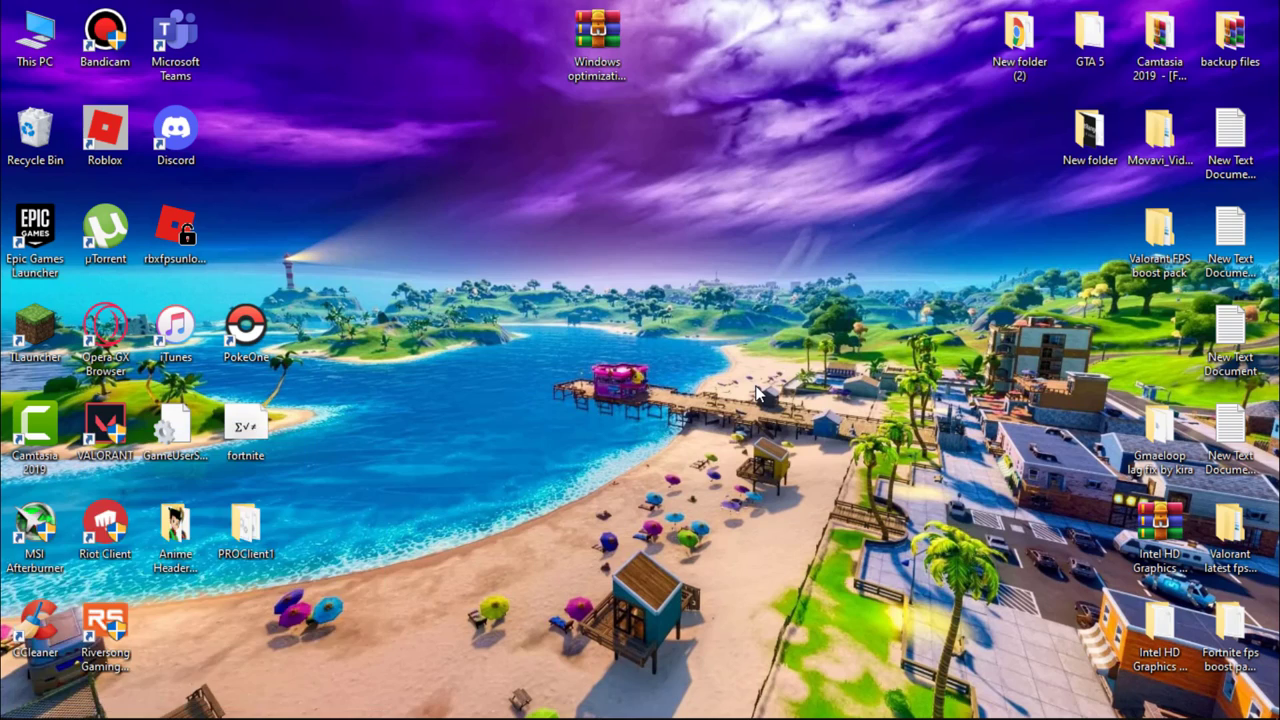
pyautogui.scroll(-3, 756, 386)
pyautogui.scroll(3, 756, 386)
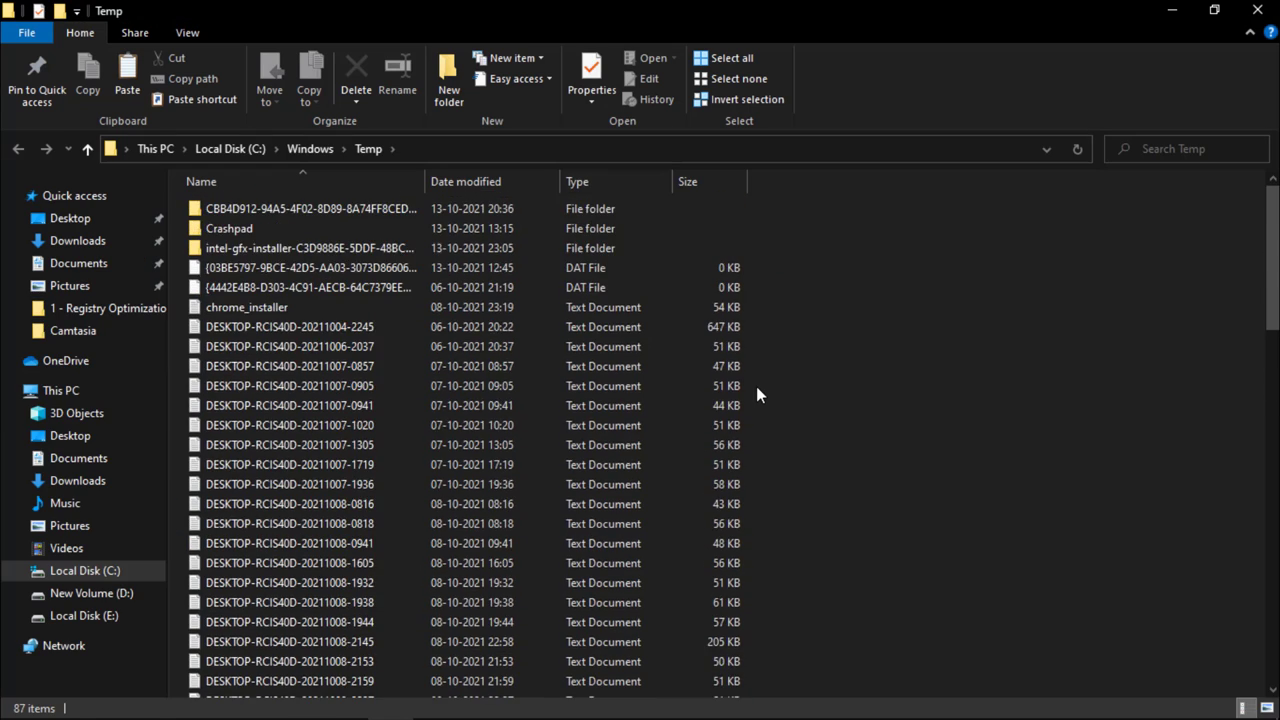
# Step: Delete everything in the Windows Temp folder, skipping all files in use, and close the folder
pyautogui.hotkey('ctrl', 'a')
pyautogui.press('Delete')
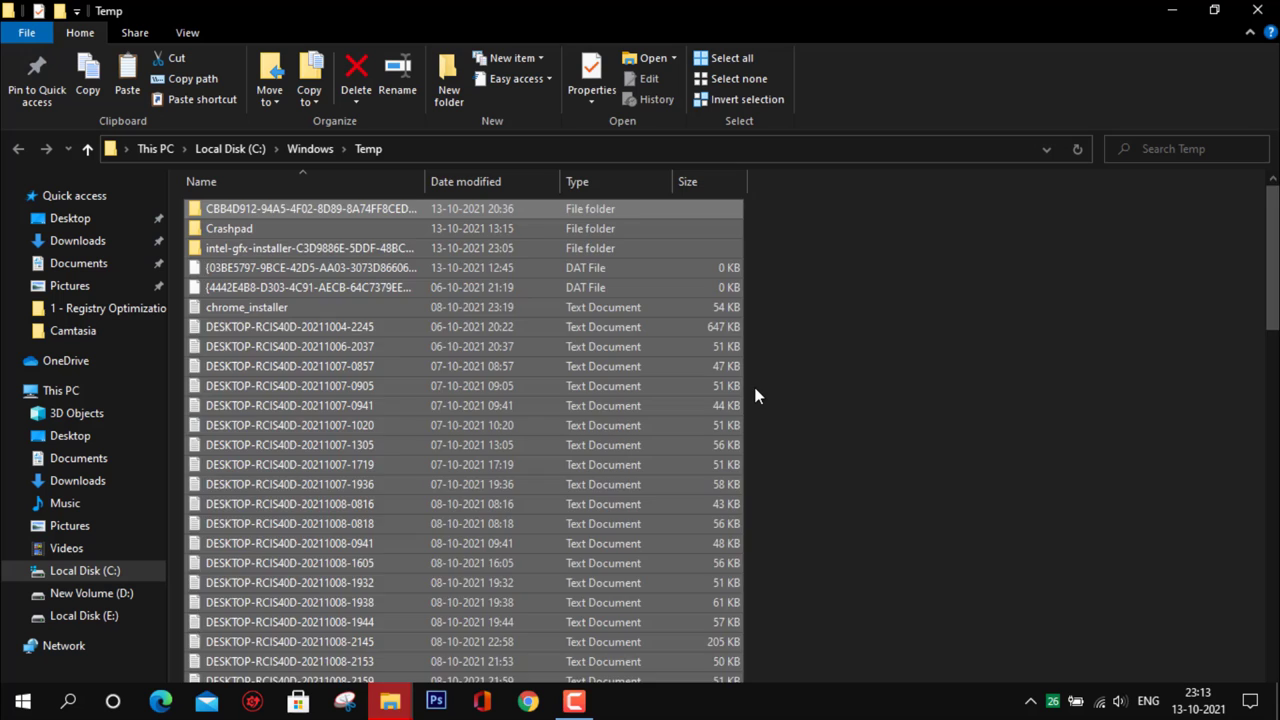
pyautogui.click(448, 642)
pyautogui.click(463, 291)
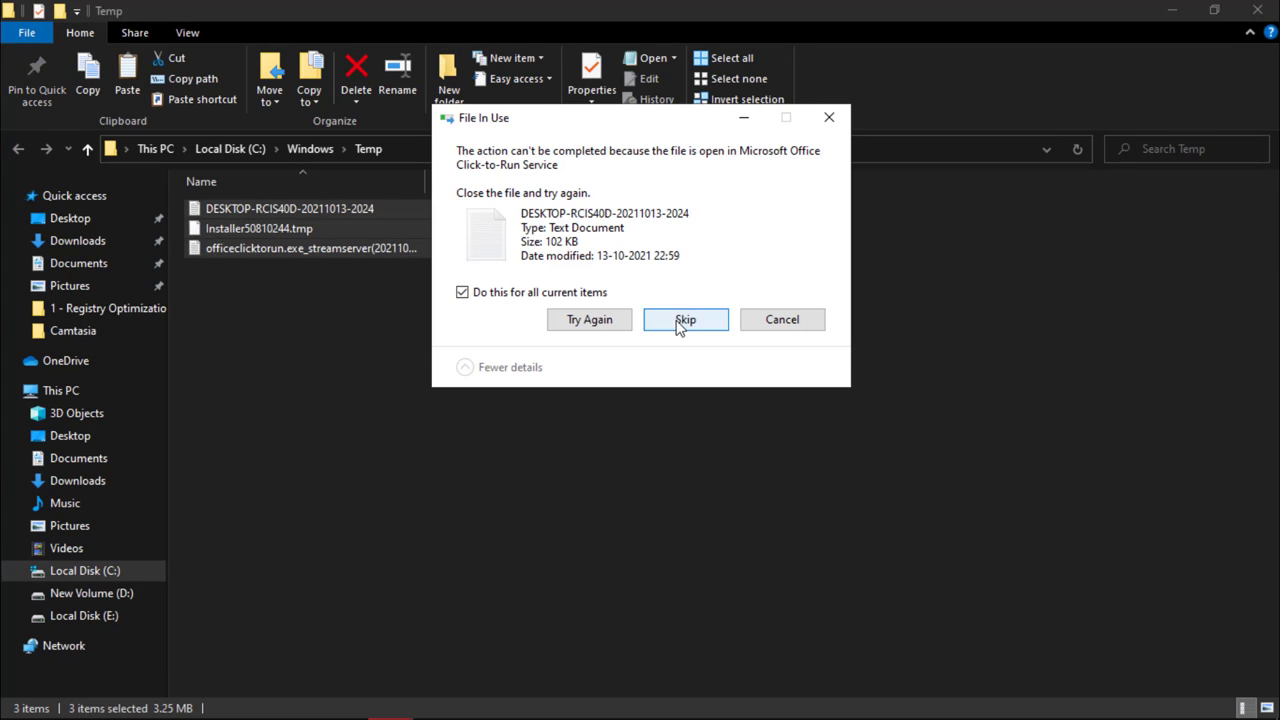
pyautogui.click(685, 320)
pyautogui.click(1255, 20)
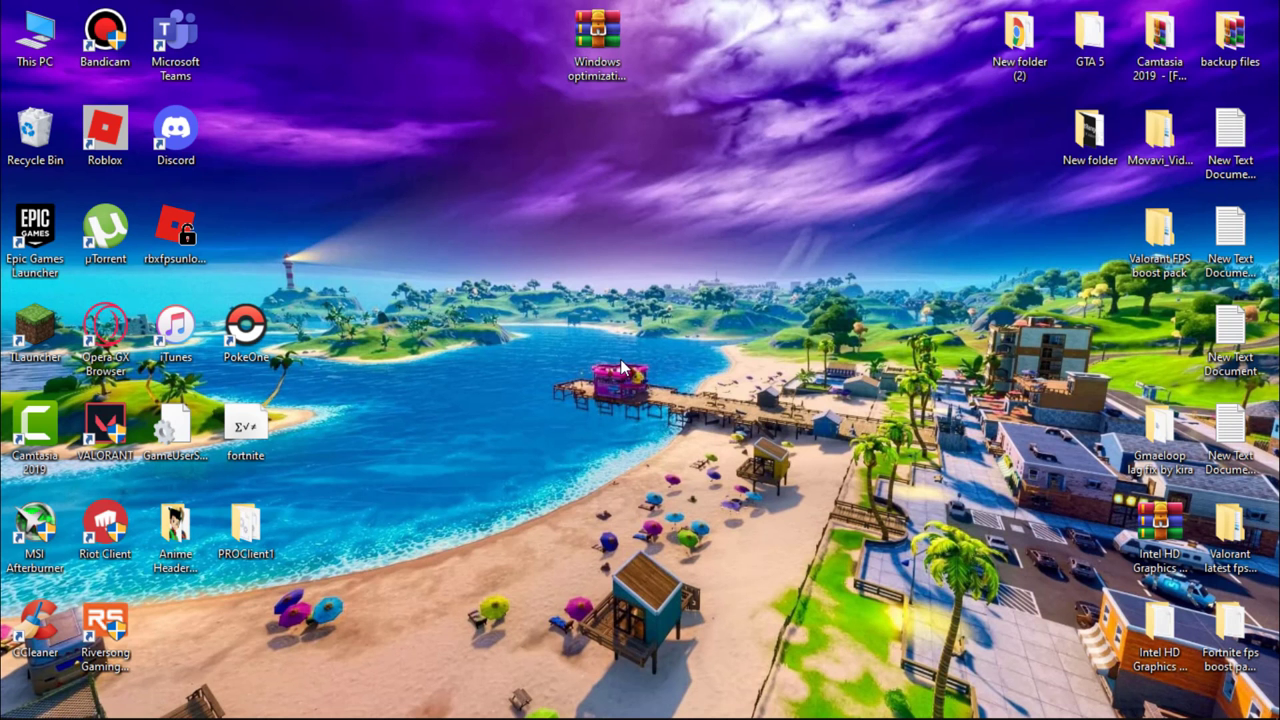
# Step: Run %temp% and permanently delete everything in the user's Temp folder, skipping items in use, and close the folder
pyautogui.press('super+r')
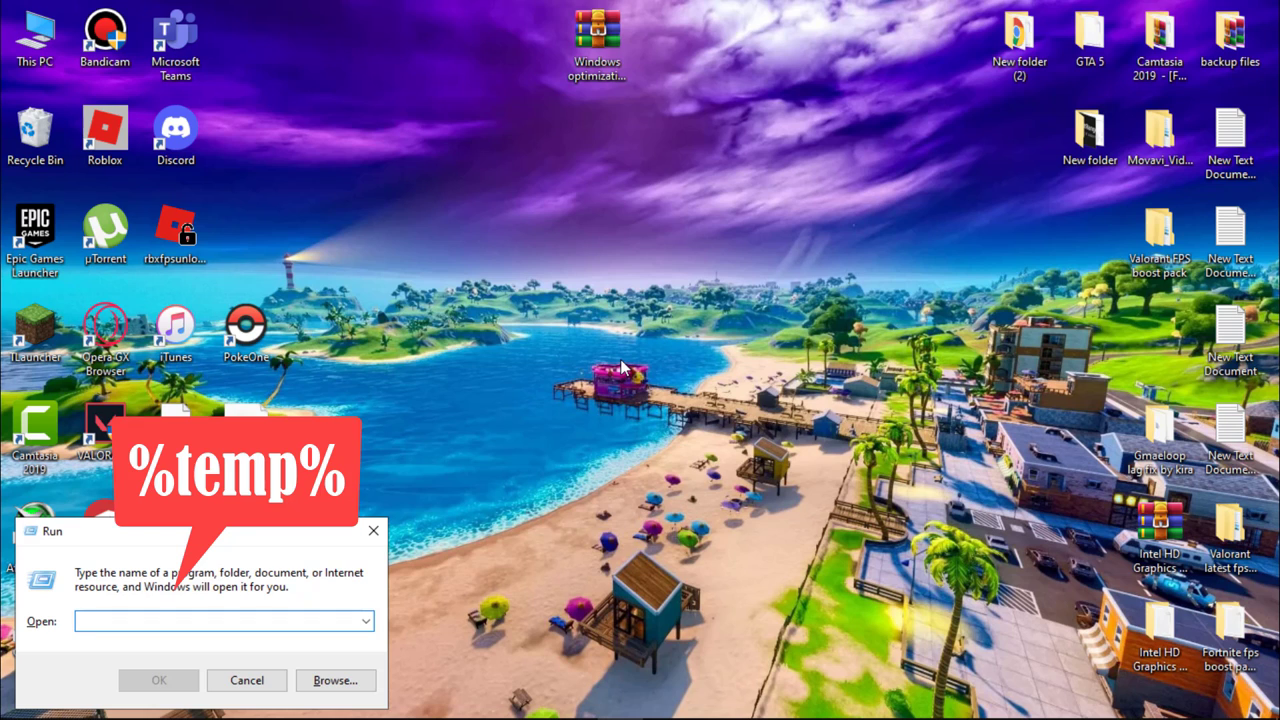
pyautogui.write('%temp')
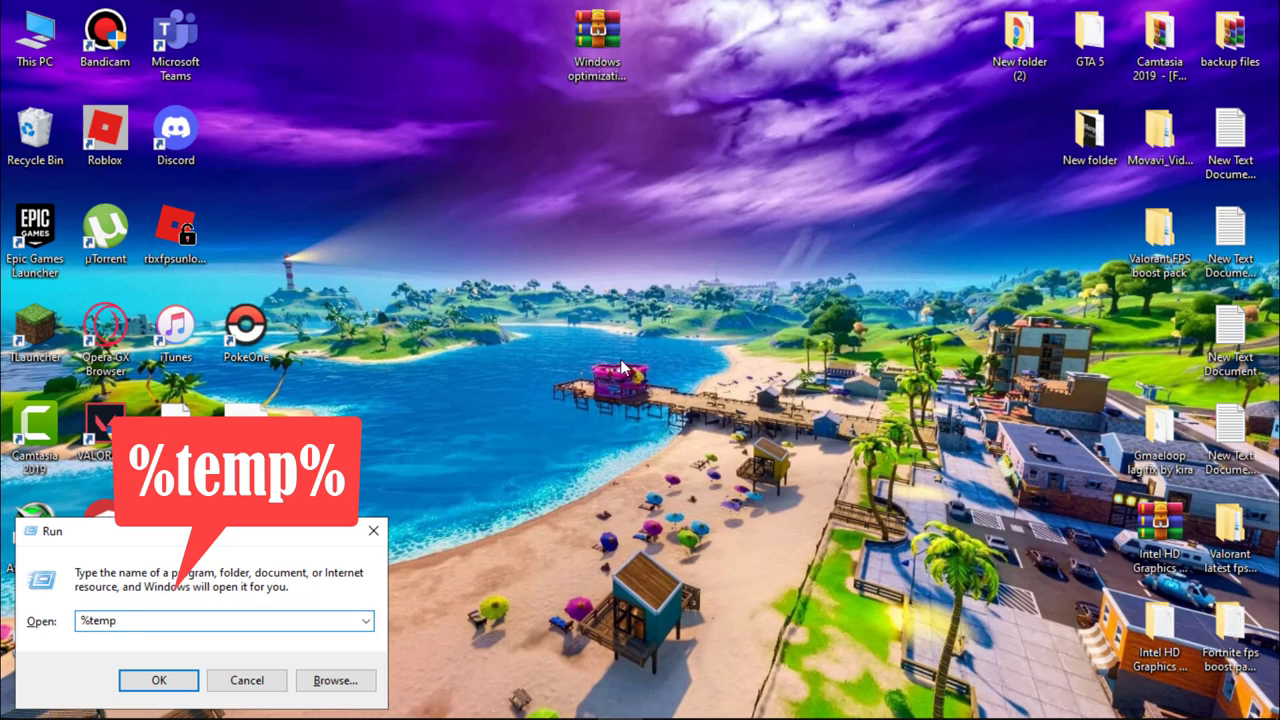
pyautogui.write('%')
pyautogui.press('Return')
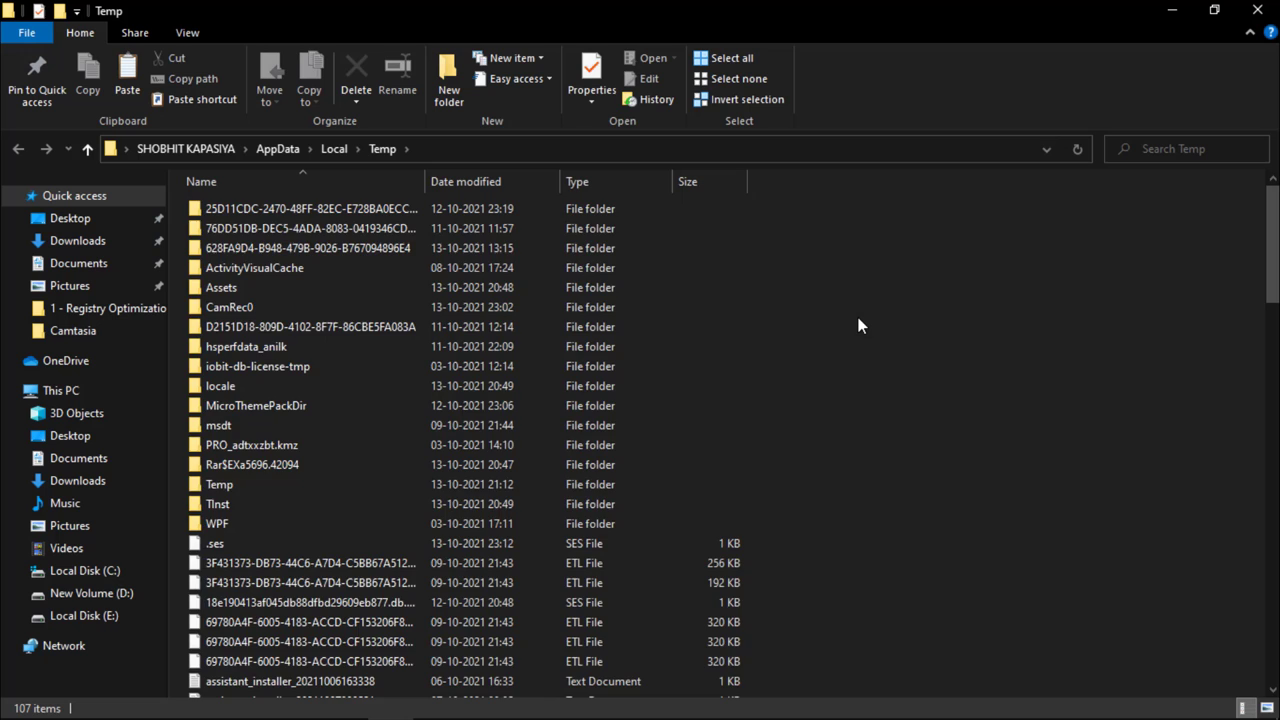
pyautogui.hotkey('ctrl', 'a')
pyautogui.hotkey('shift', 'Delete')
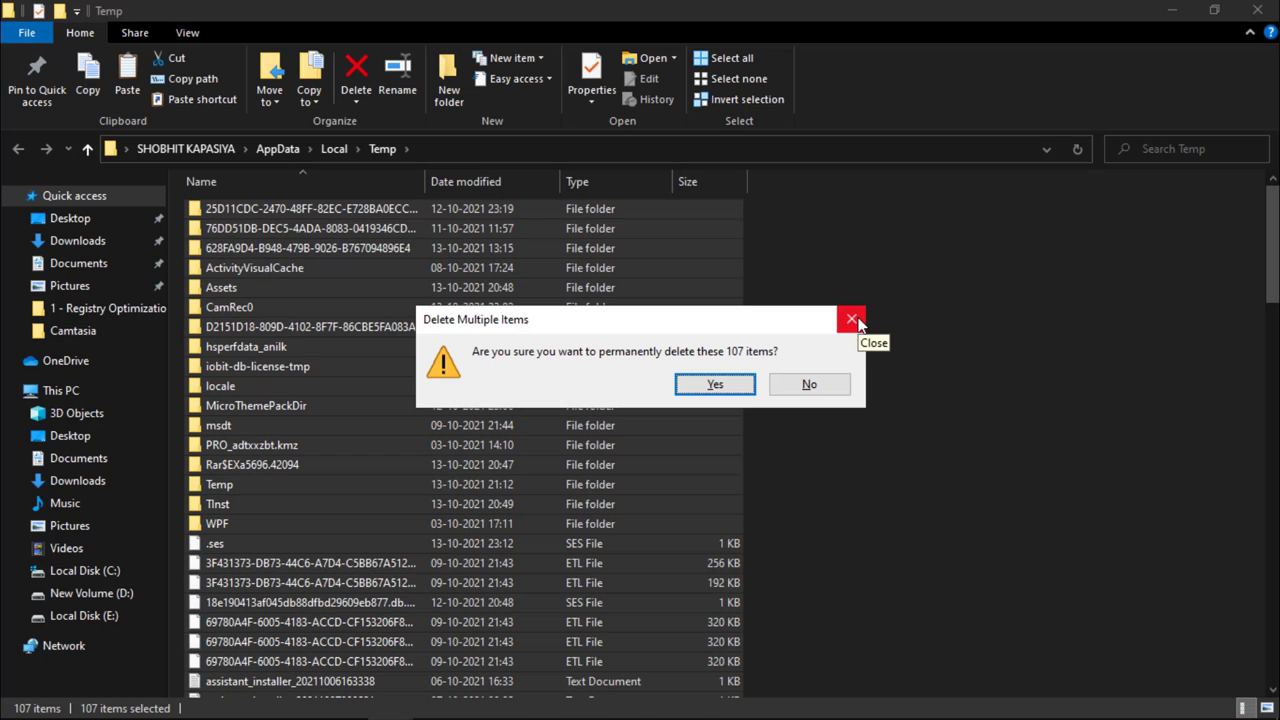
pyautogui.press('Return')
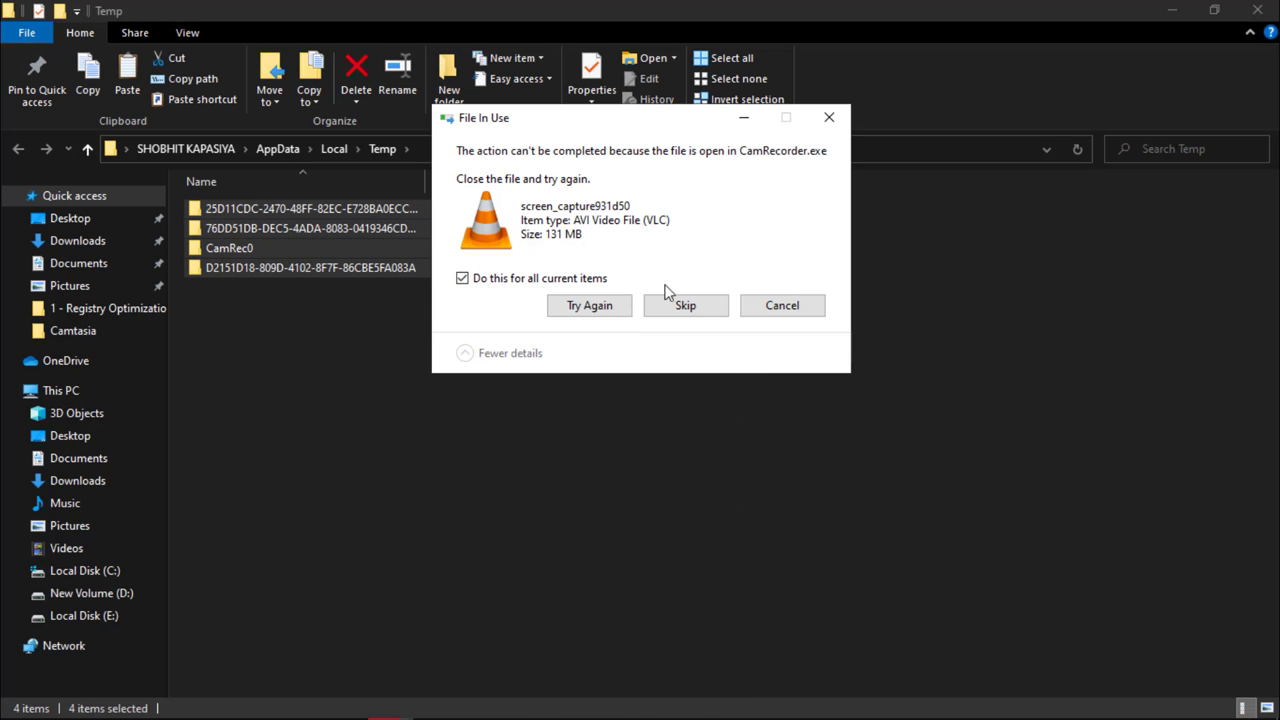
pyautogui.click(684, 304)
pyautogui.click(1257, 9)
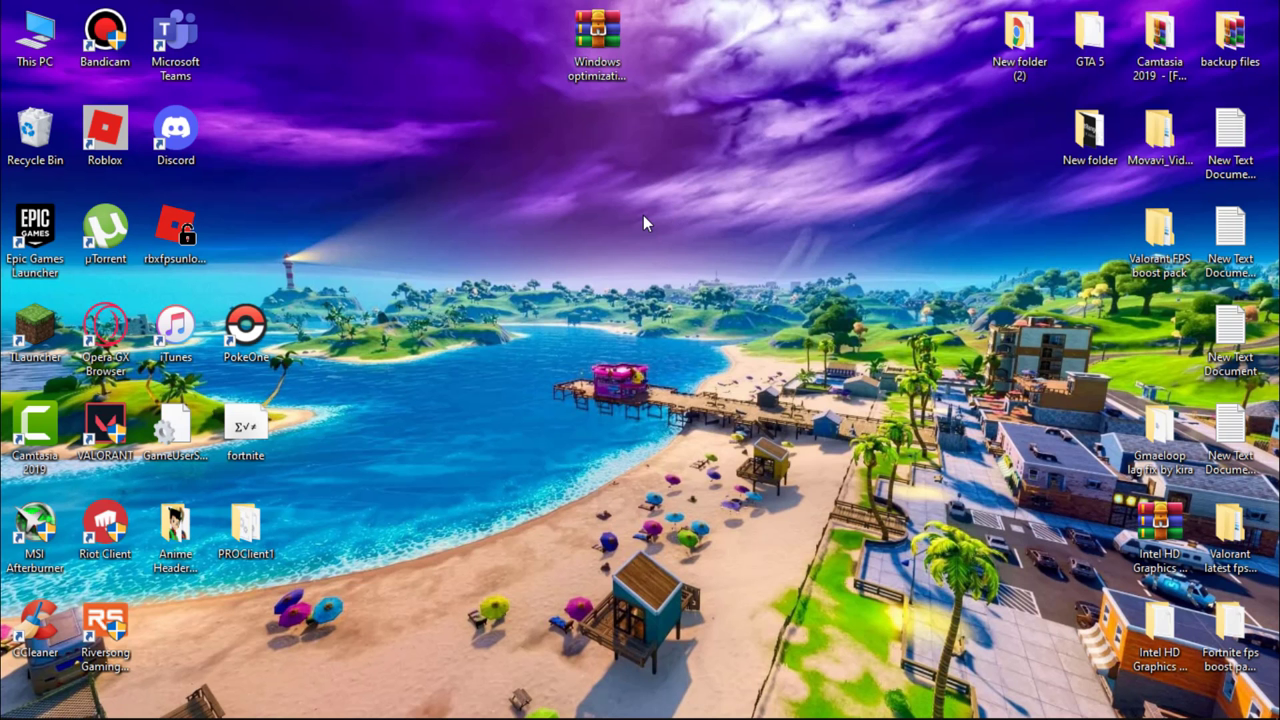
# Step: Run prefetch, delete everything in the Prefetch folder and close it
pyautogui.press('super+r')
pyautogui.write('pre')
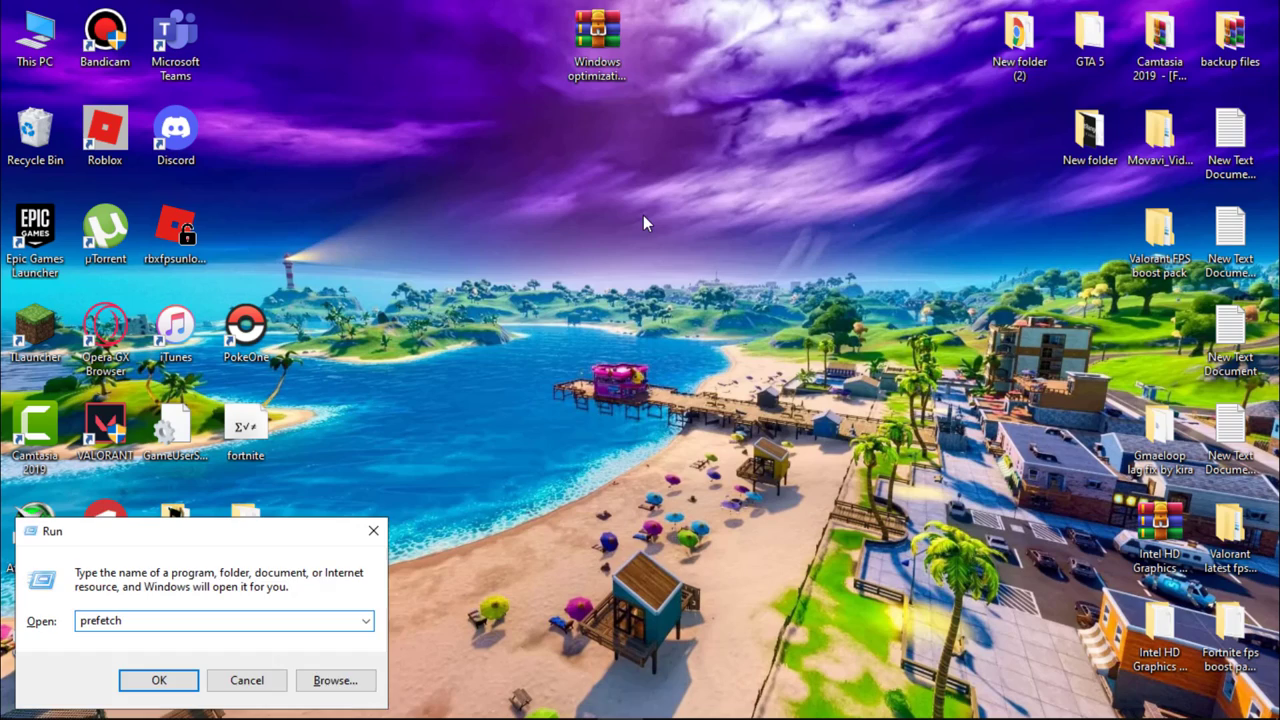
pyautogui.write('fetch')
pyautogui.press('Return')
pyautogui.hotkey('ctrl', 'a')
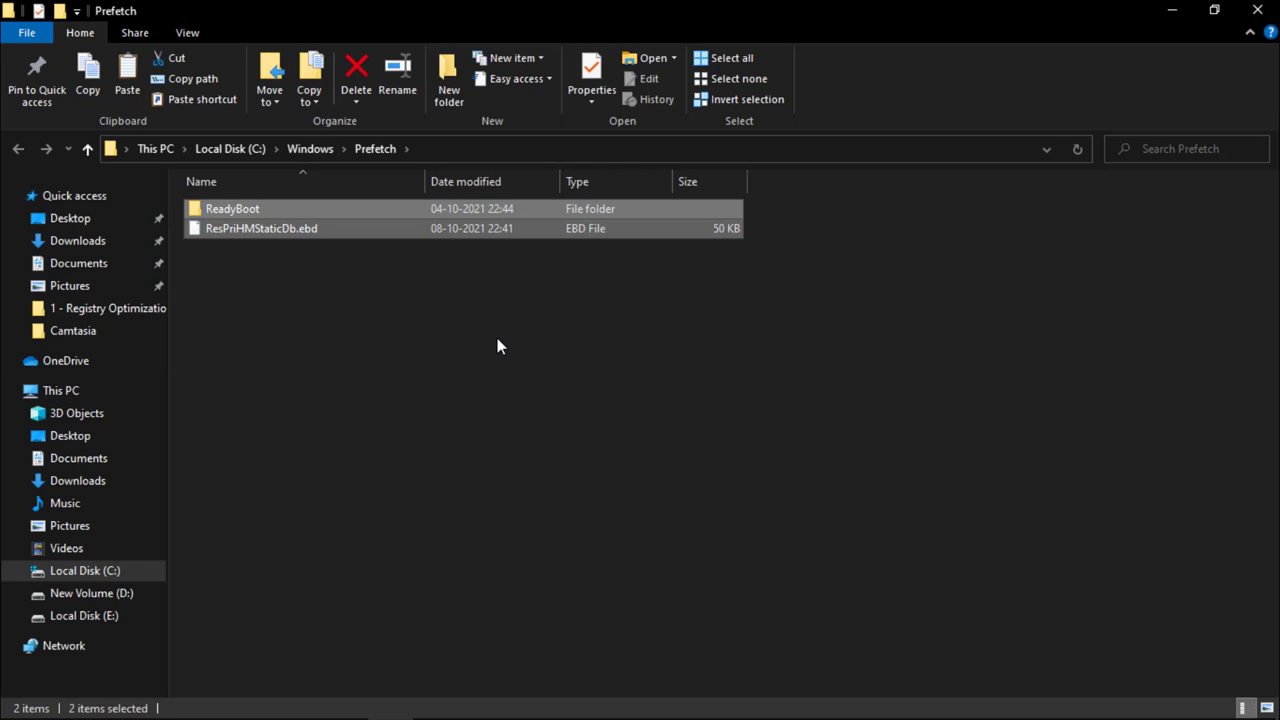
pyautogui.press('Delete')
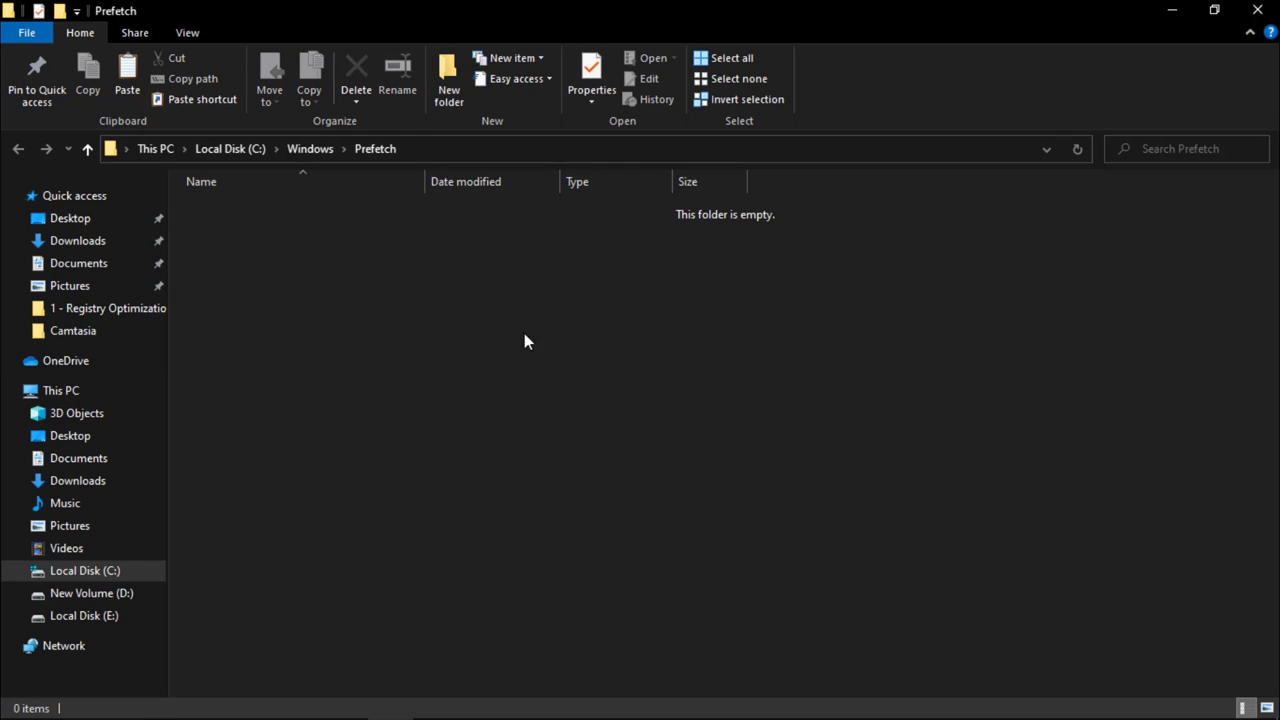
pyautogui.click(1257, 10)
# Step: Empty the Recycle Bin and confirm the permanent deletion
pyautogui.rightClick(60, 145)
pyautogui.click(90, 171)
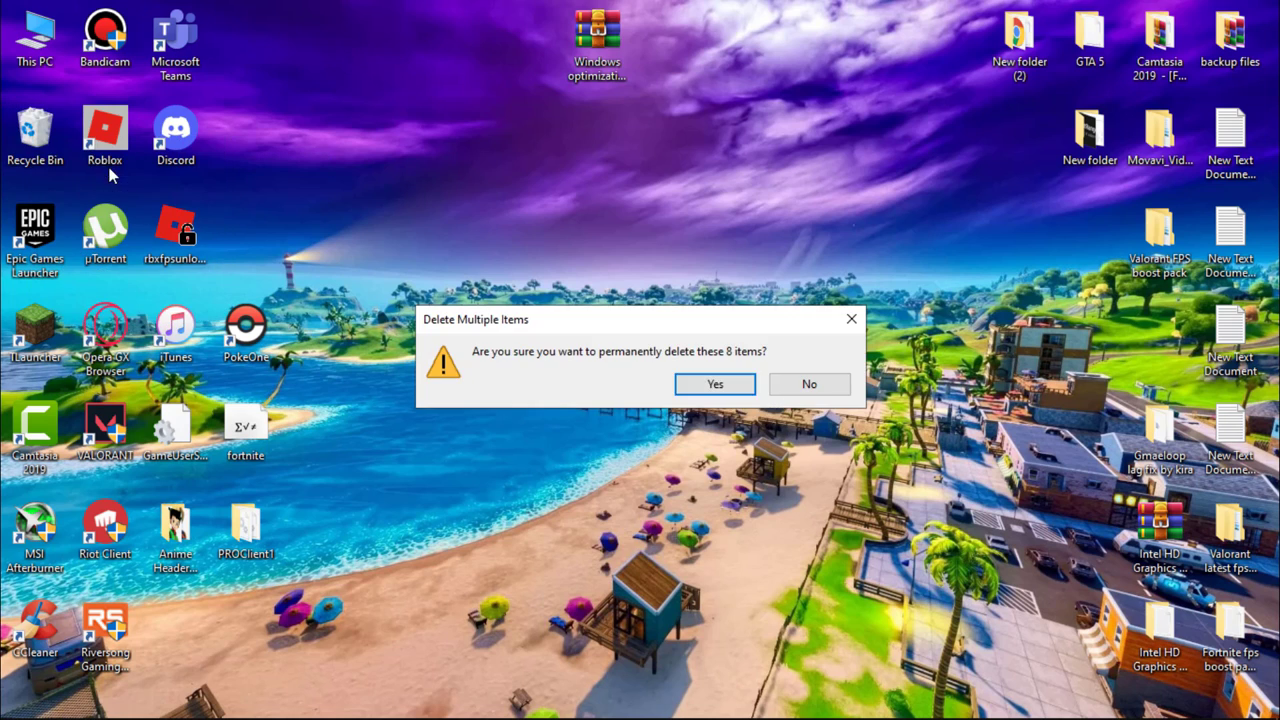
pyautogui.click(705, 381)
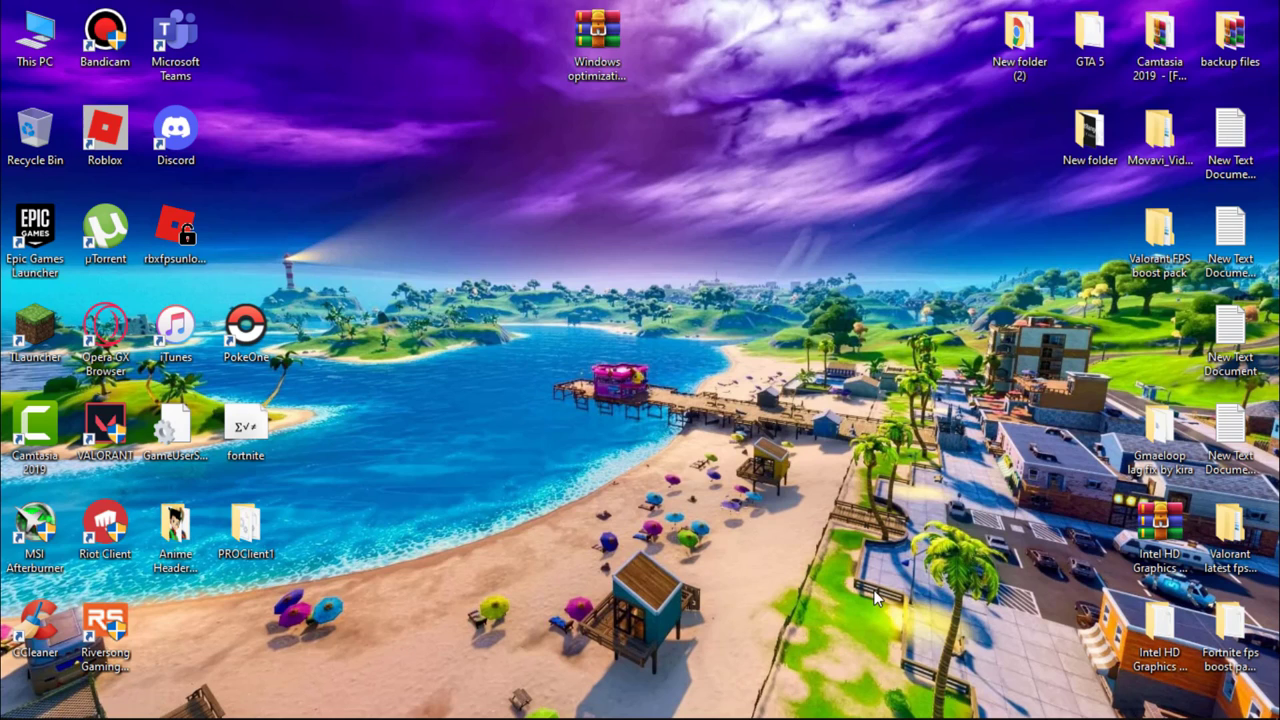
# Step: Create a power plan named gaming based on High performance in the Power Options
pyautogui.moveTo(978, 718)
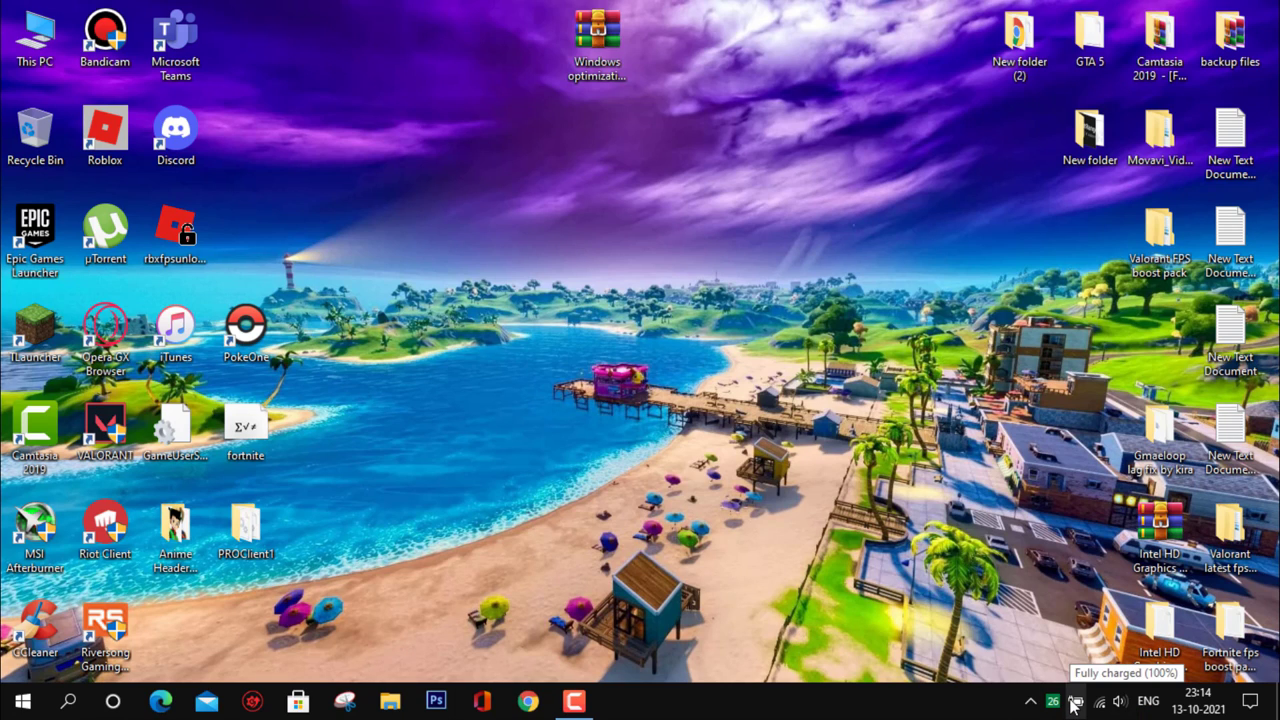
pyautogui.rightClick(1075, 705)
pyautogui.click(1090, 660)
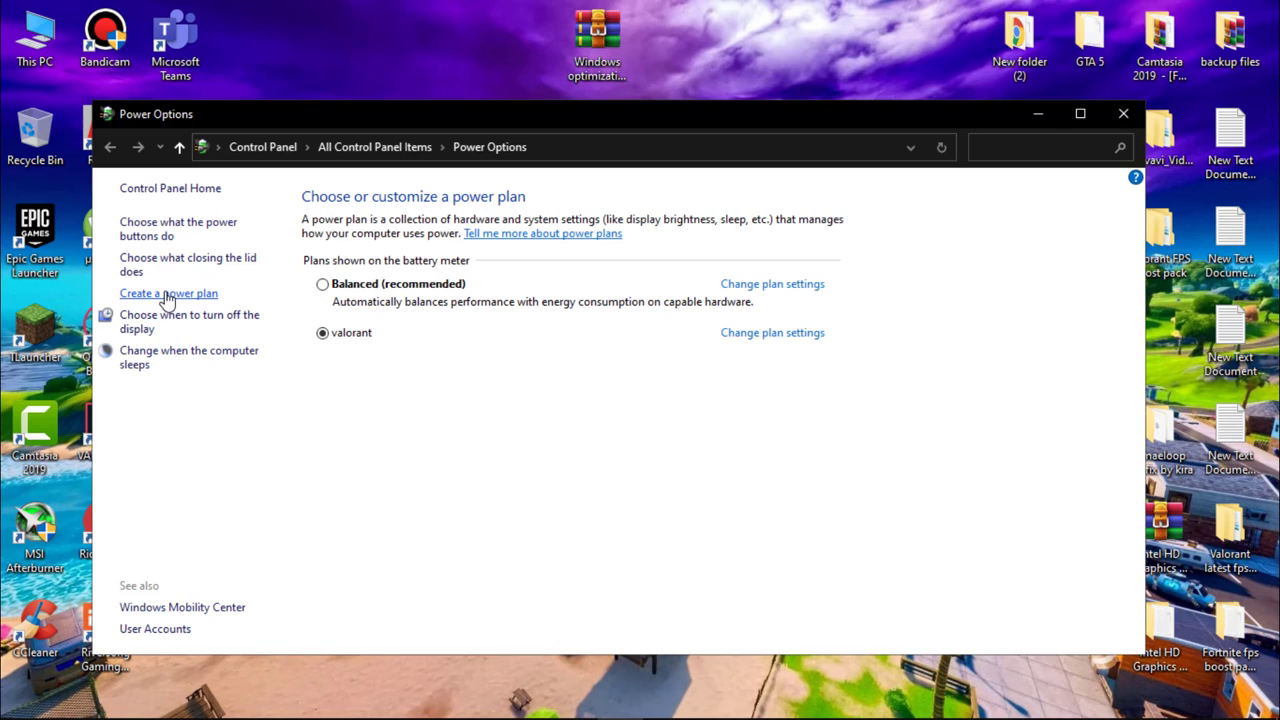
pyautogui.click(166, 293)
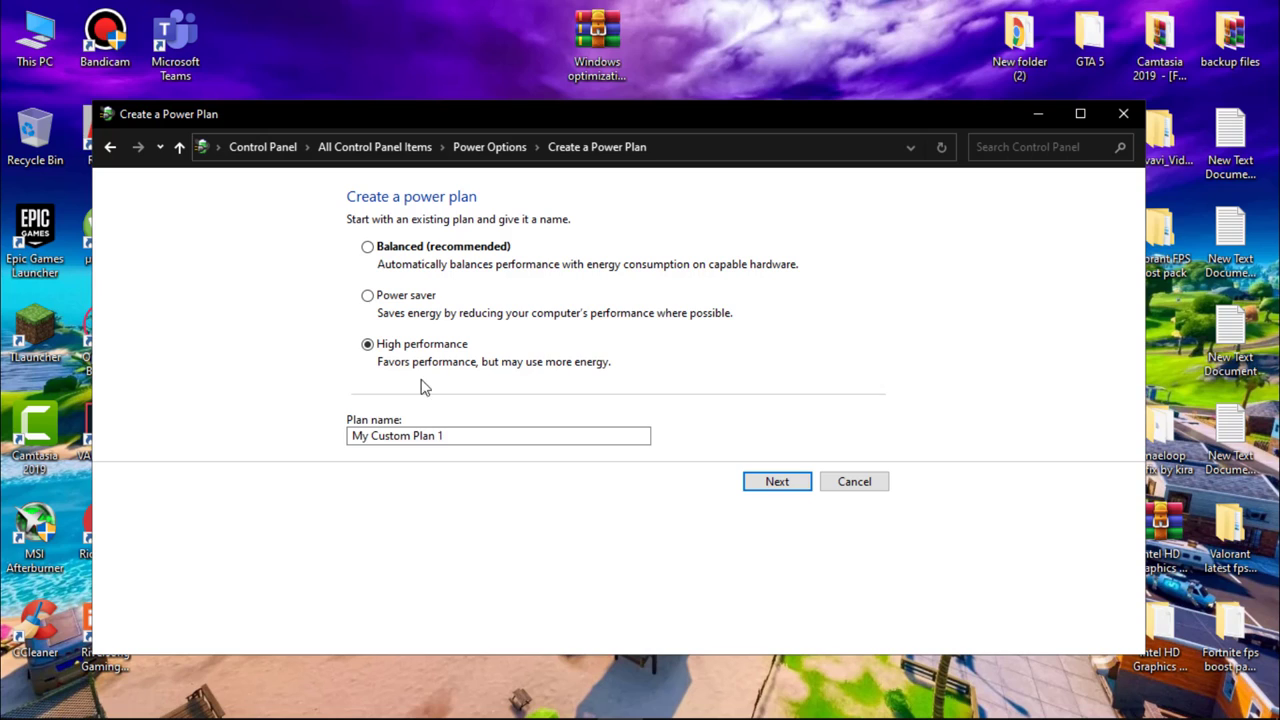
pyautogui.moveTo(350, 436); pyautogui.dragTo(479, 443)
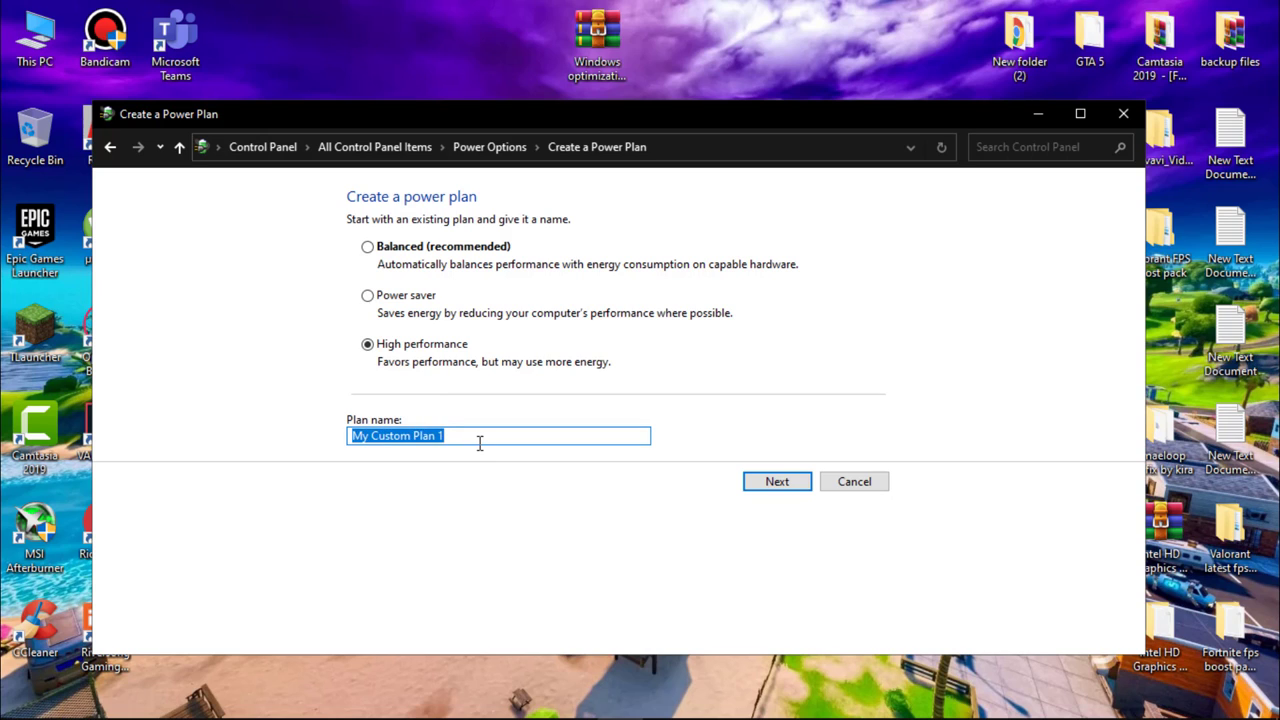
pyautogui.write('gaming')
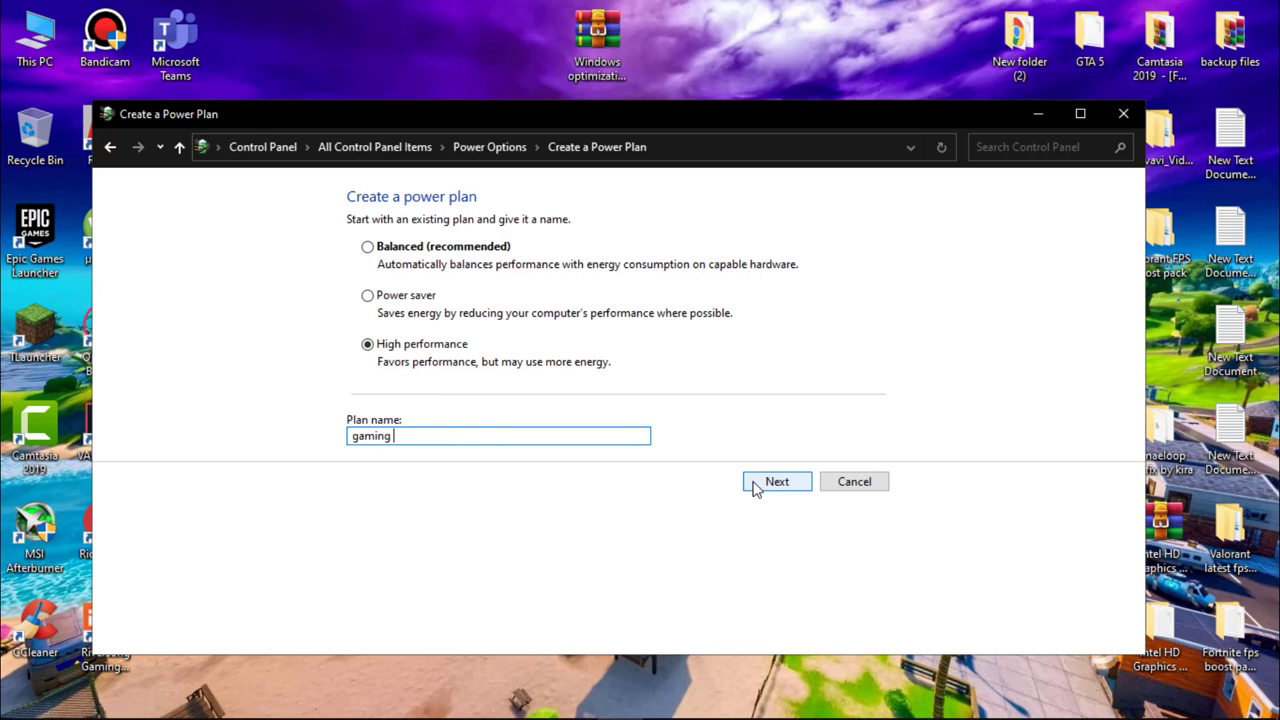
pyautogui.click(754, 486)
pyautogui.click(766, 396)
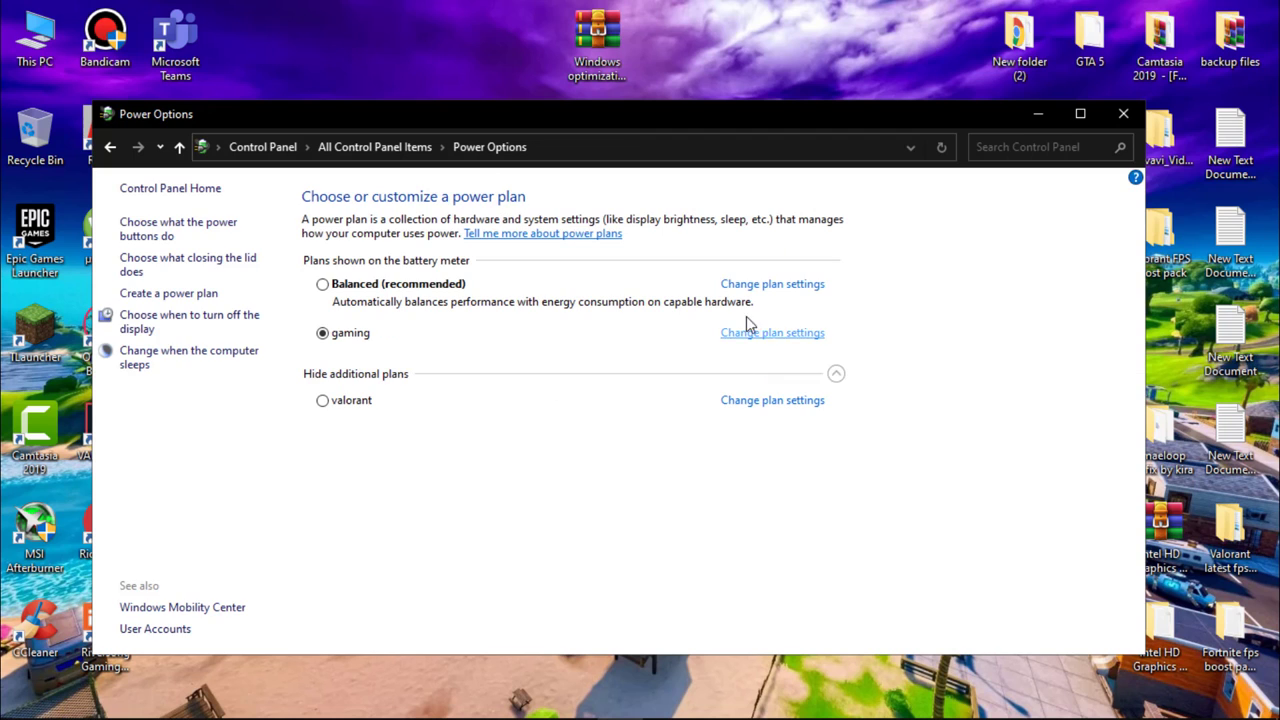
# Step: Close Power Options and start Disk Cleanup for Local Disk (C:) from the drive's properties
pyautogui.click(1123, 114)
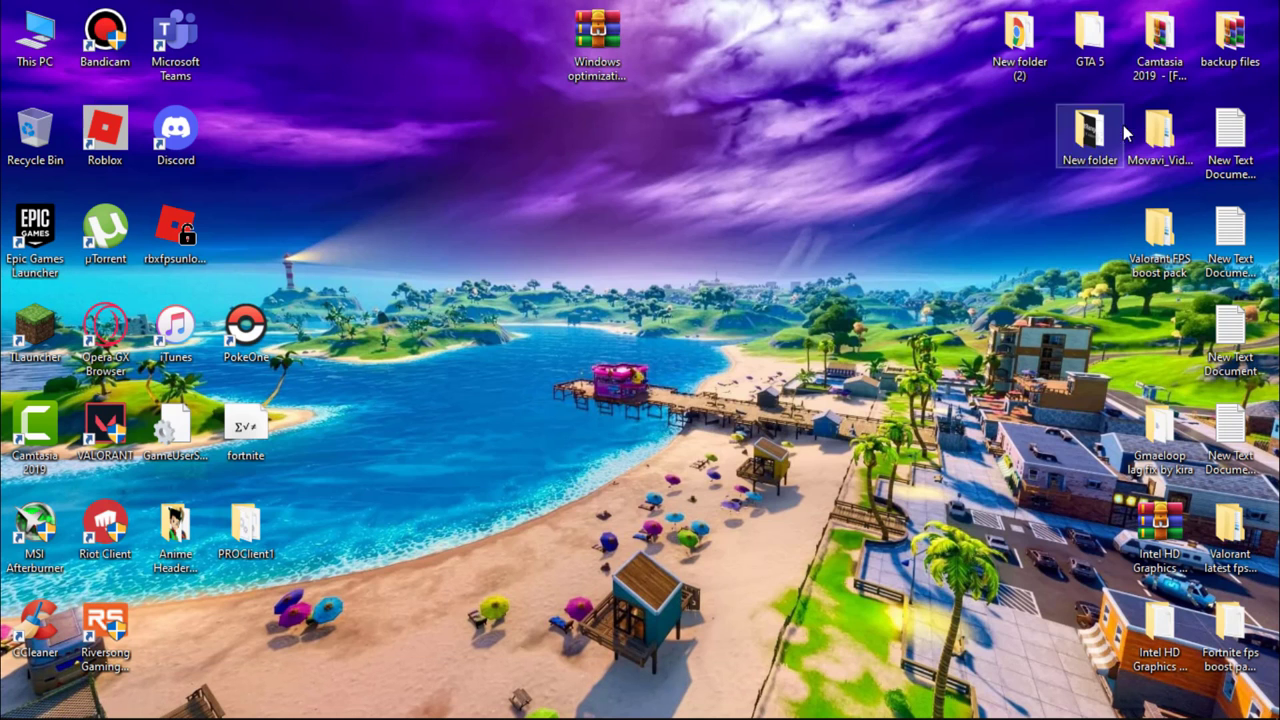
pyautogui.moveTo(536, 715)
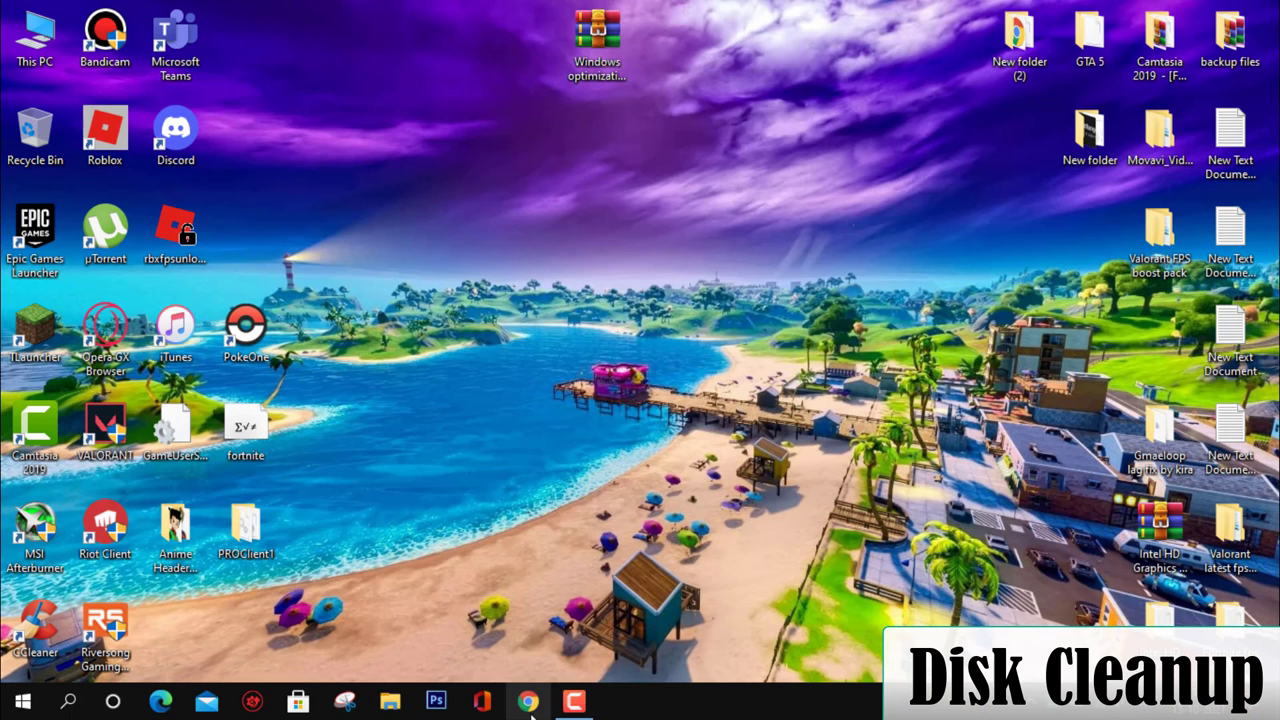
pyautogui.click(390, 701)
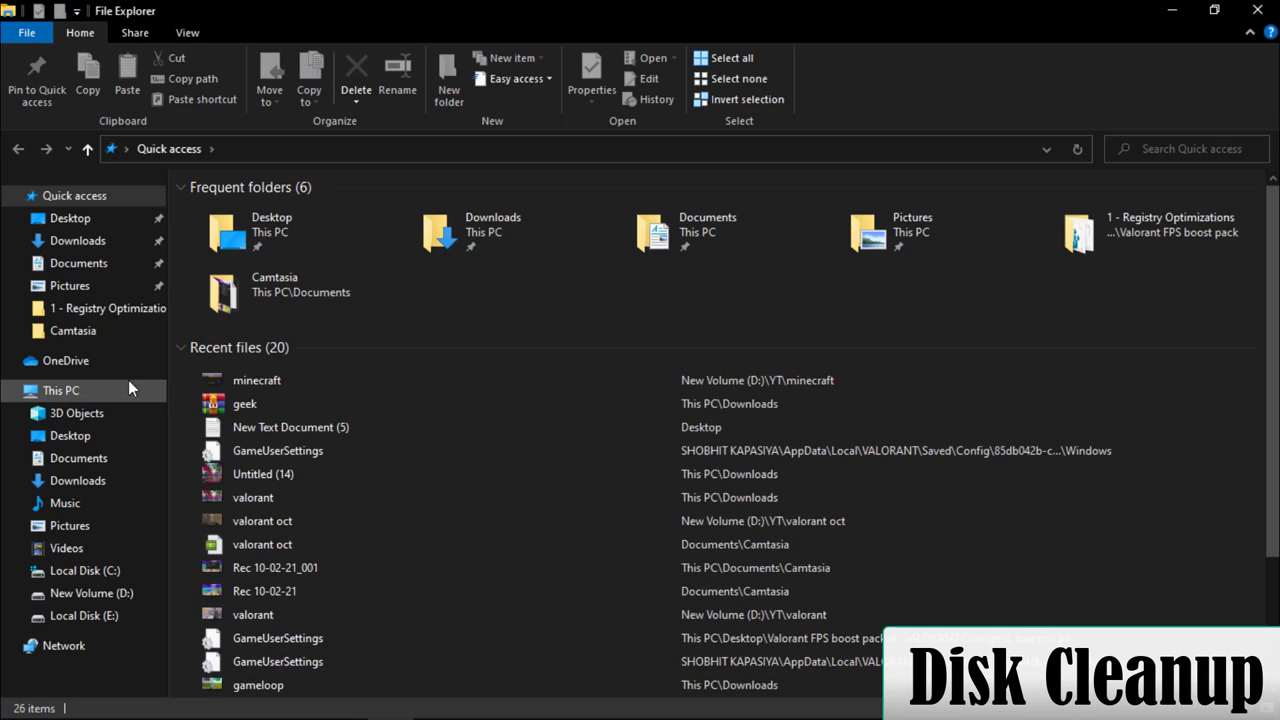
pyautogui.click(62, 390)
pyautogui.click(299, 370)
pyautogui.rightClick(287, 369)
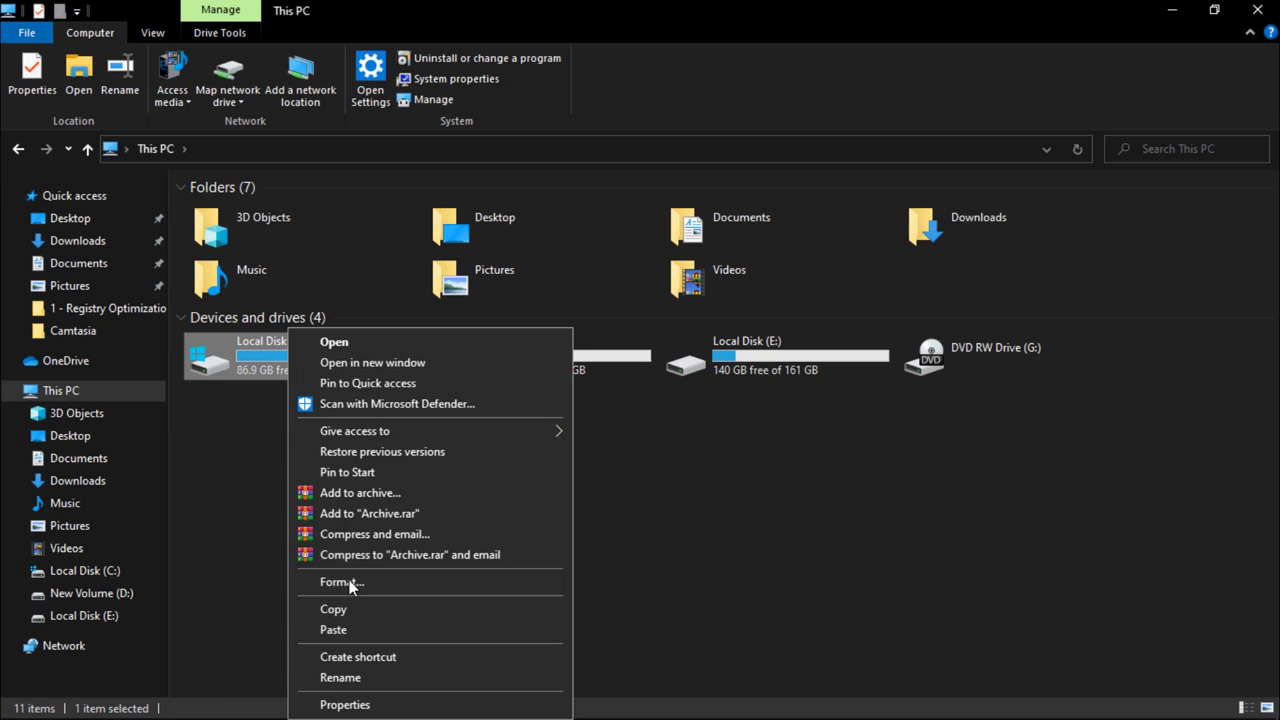
pyautogui.click(343, 703)
pyautogui.click(568, 563)
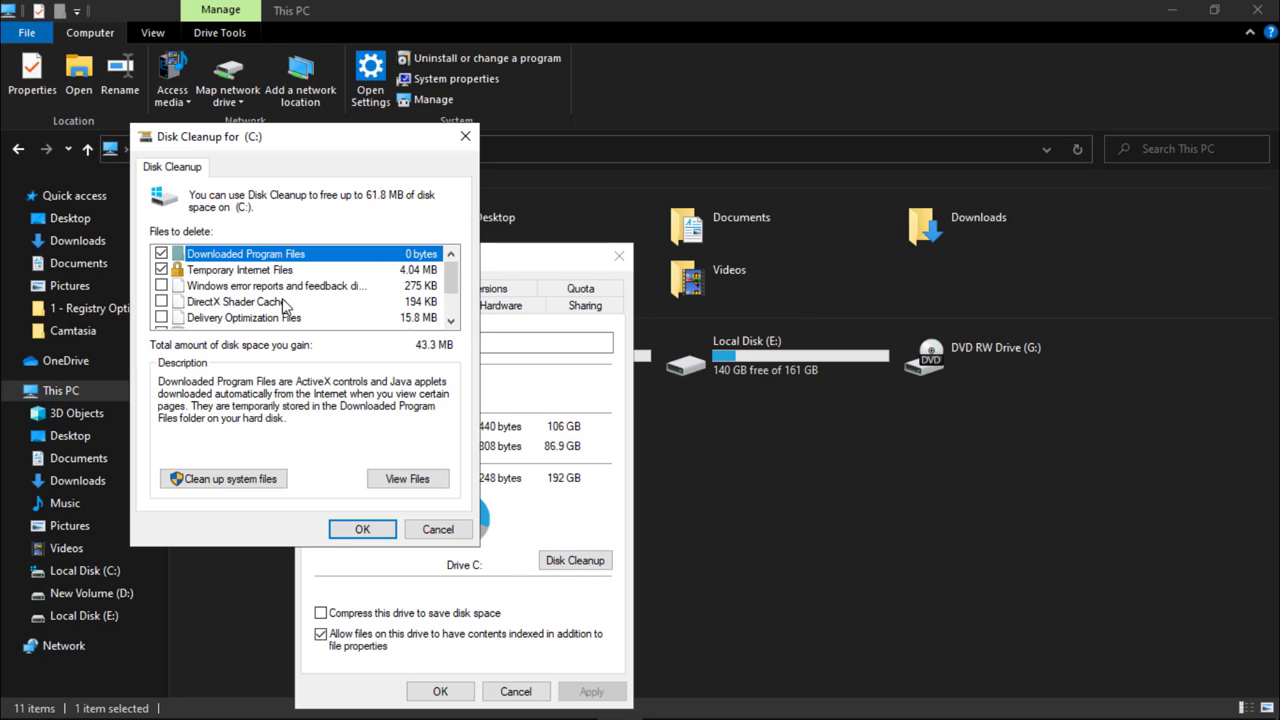
# Step: Select all file categories in the Disk Cleanup for C: and confirm their permanent deletion
pyautogui.scroll(-1, 428, 285)
pyautogui.click(195, 274)
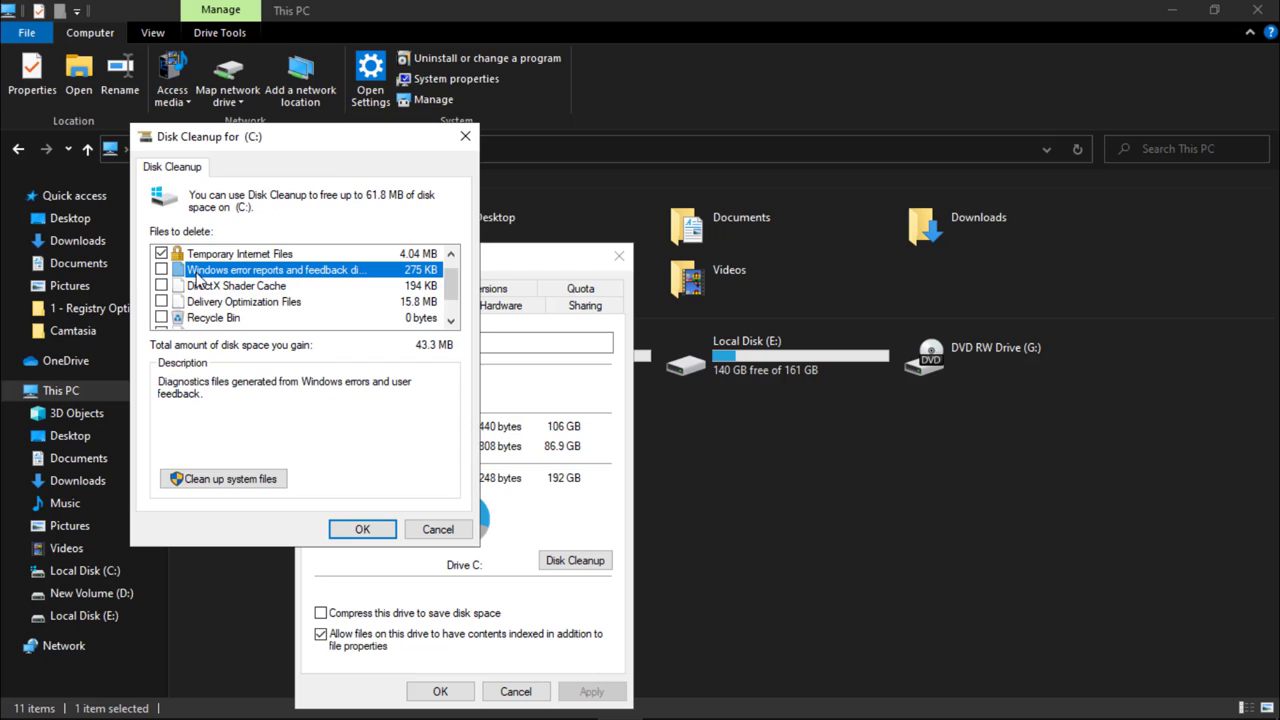
pyautogui.scroll(-2, 195, 298)
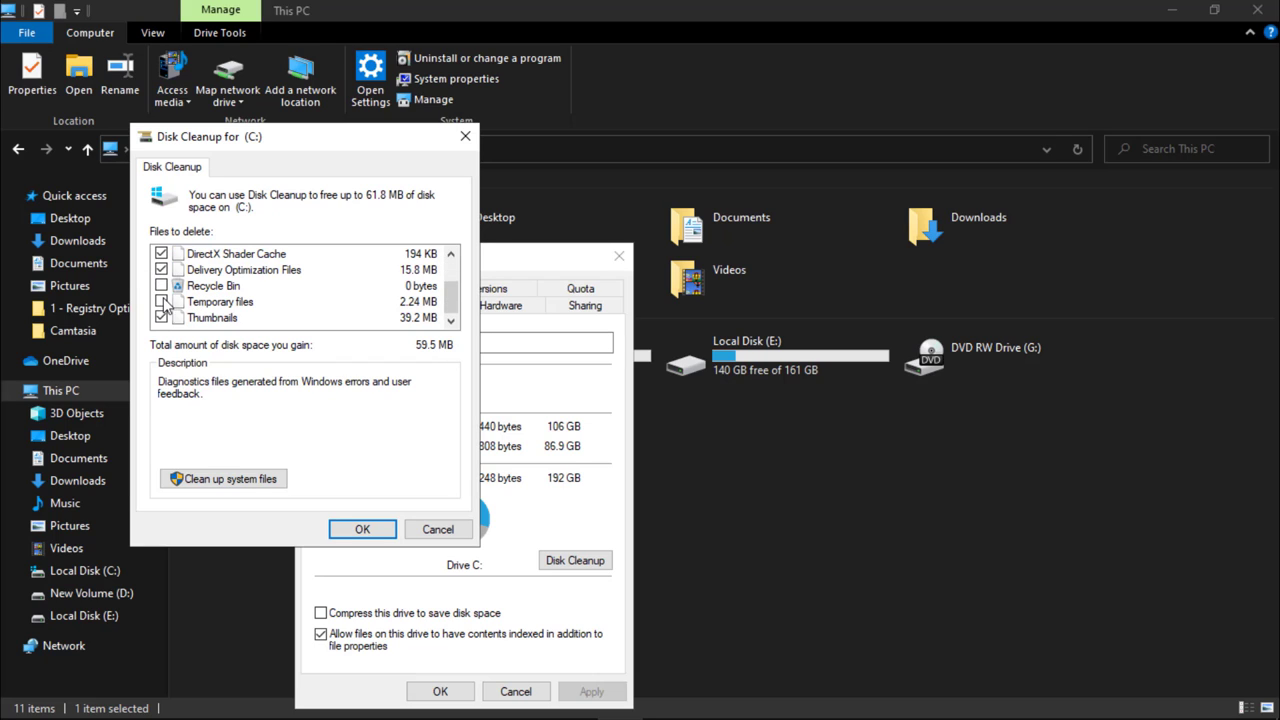
pyautogui.scroll(2, 455, 310)
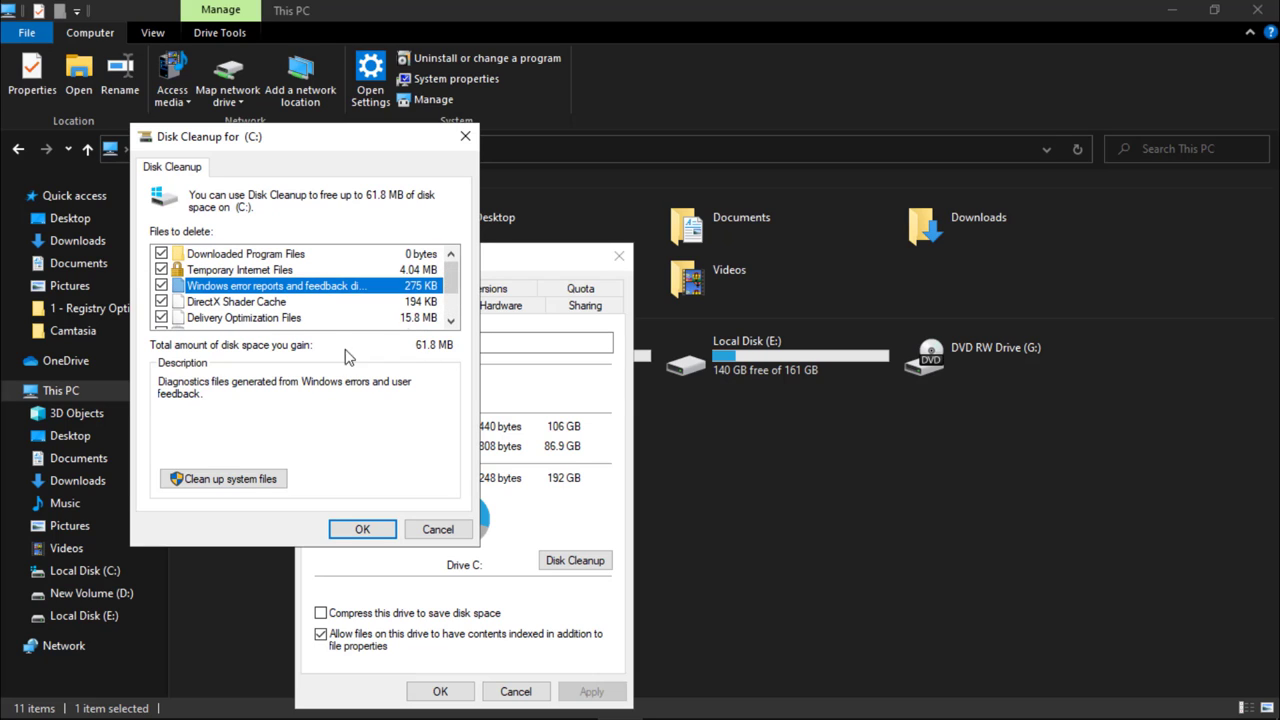
pyautogui.click(364, 529)
pyautogui.click(652, 382)
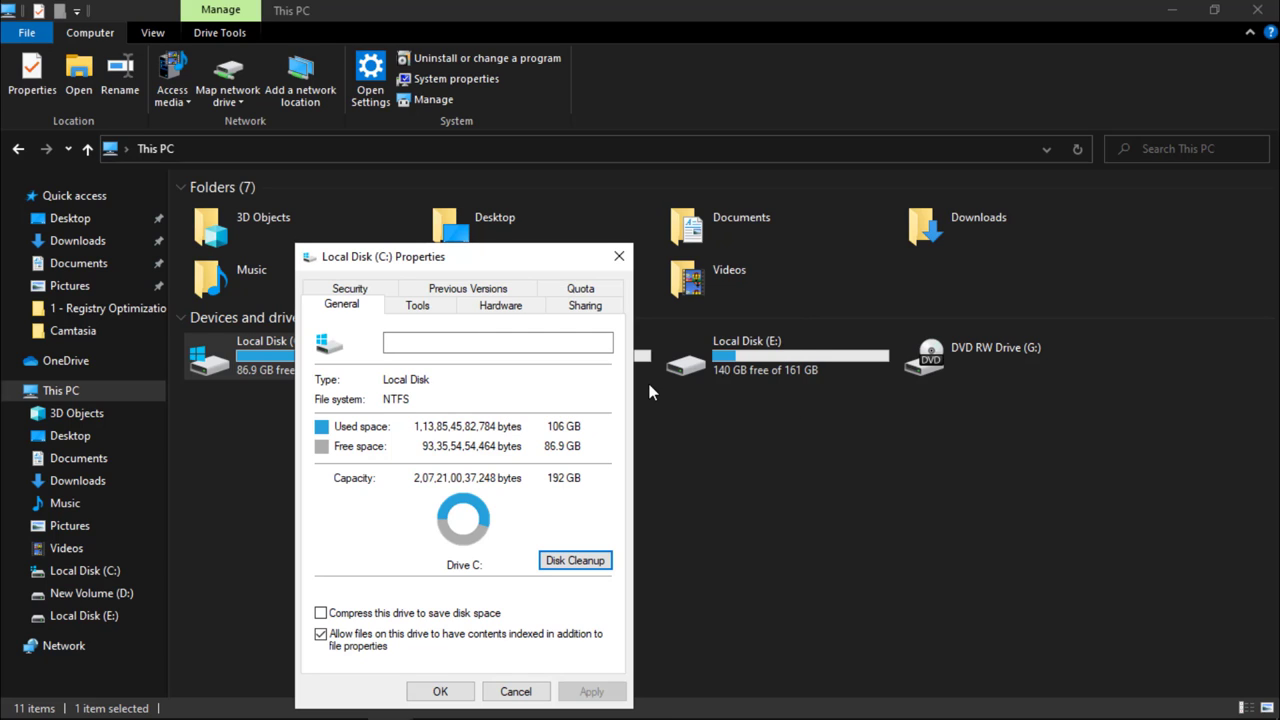
# Step: Scan drive C: for file system errors and optimize it in Optimize Drives
pyautogui.click(418, 305)
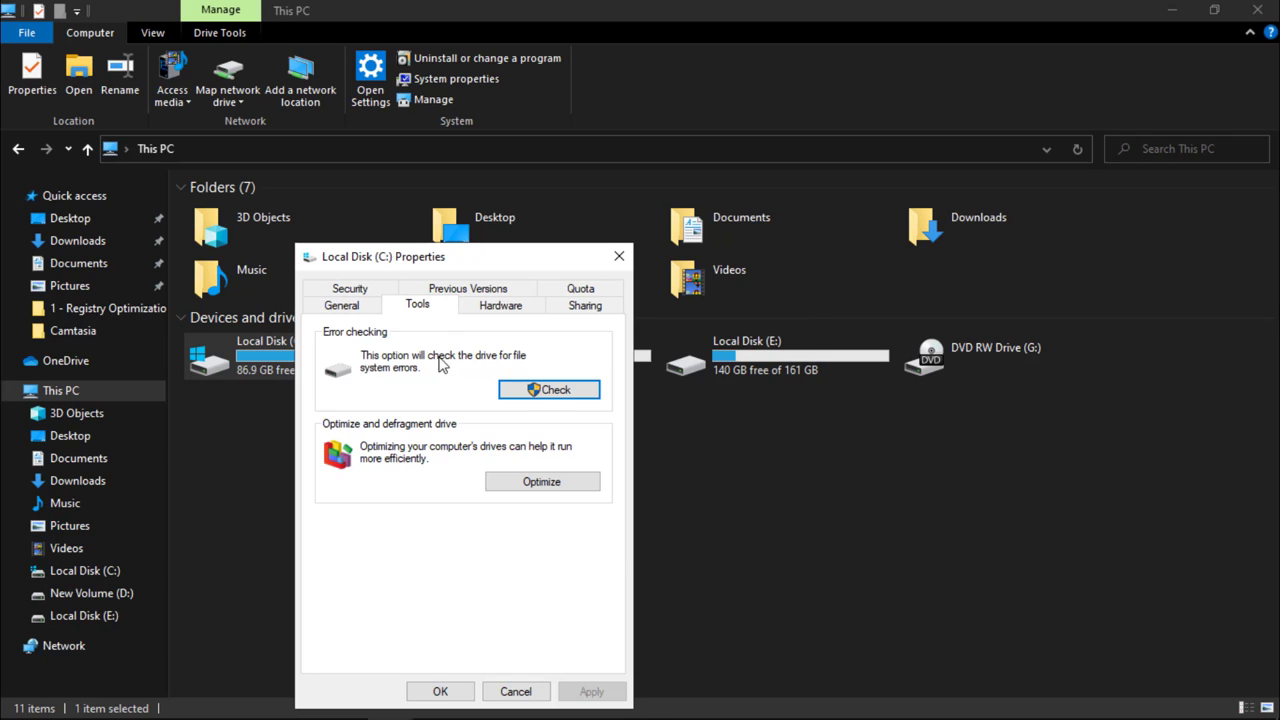
pyautogui.click(550, 390)
pyautogui.click(488, 358)
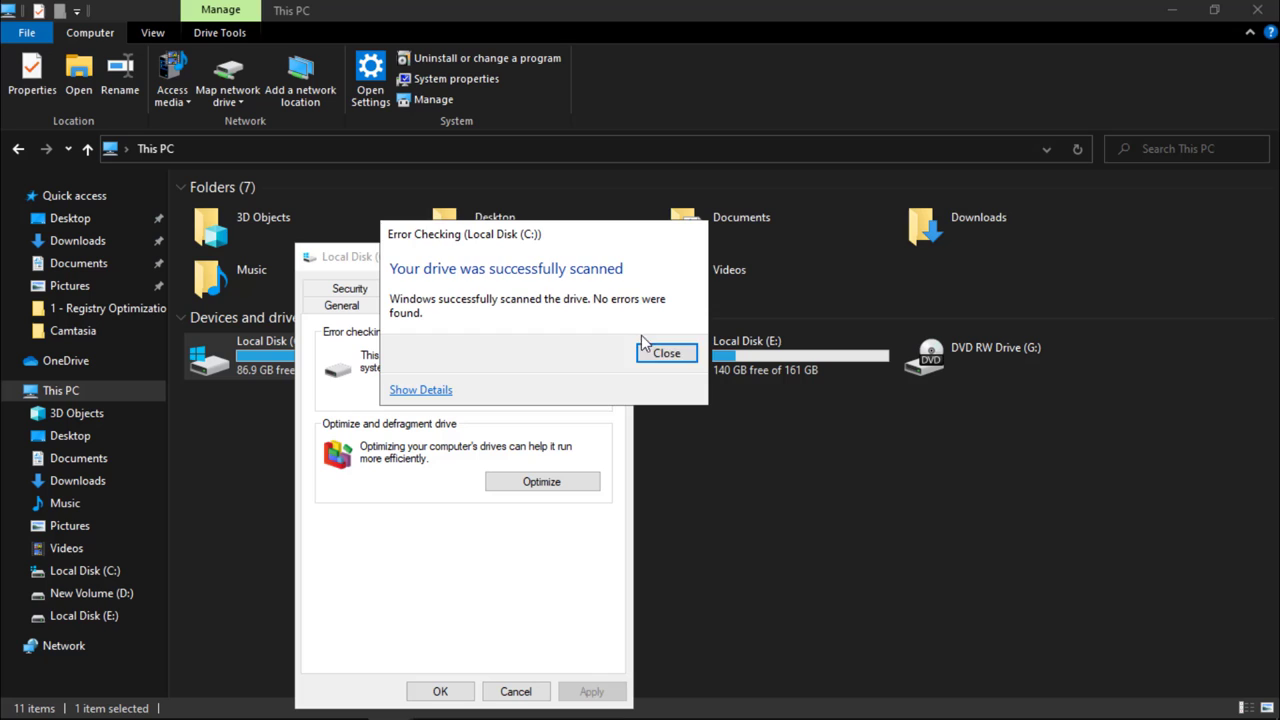
pyautogui.click(646, 349)
pyautogui.click(541, 481)
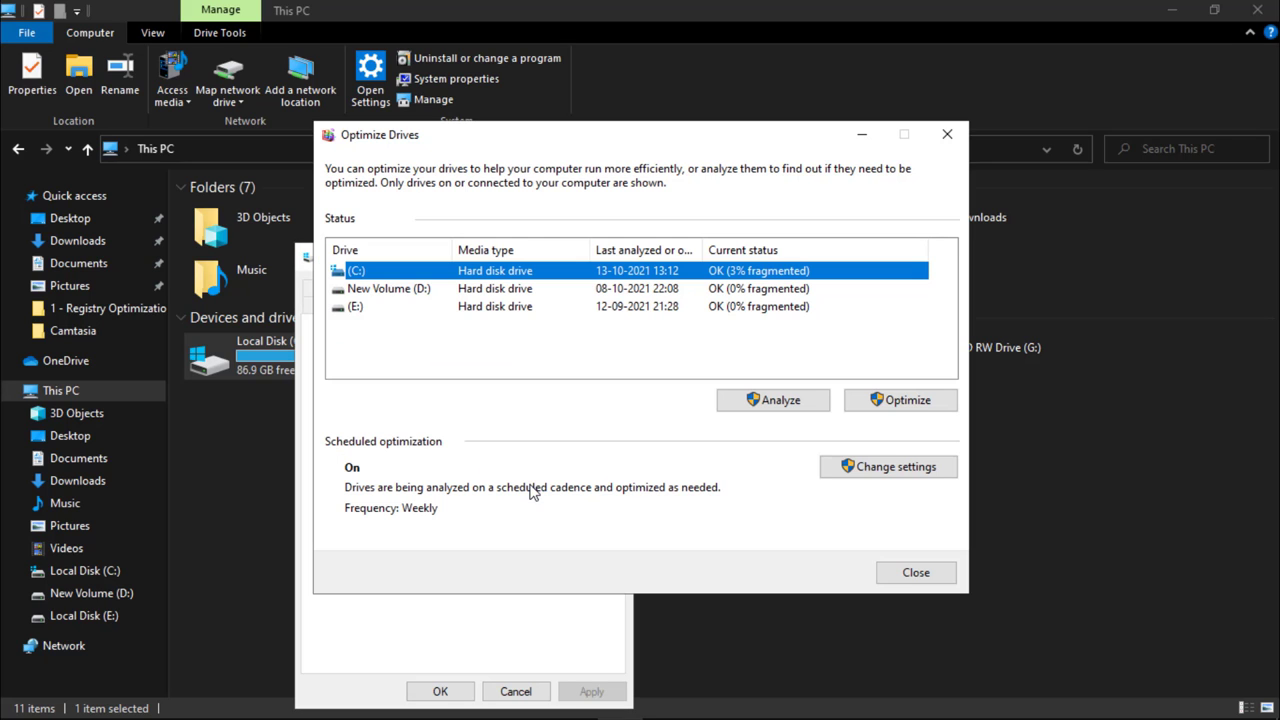
pyautogui.click(880, 400)
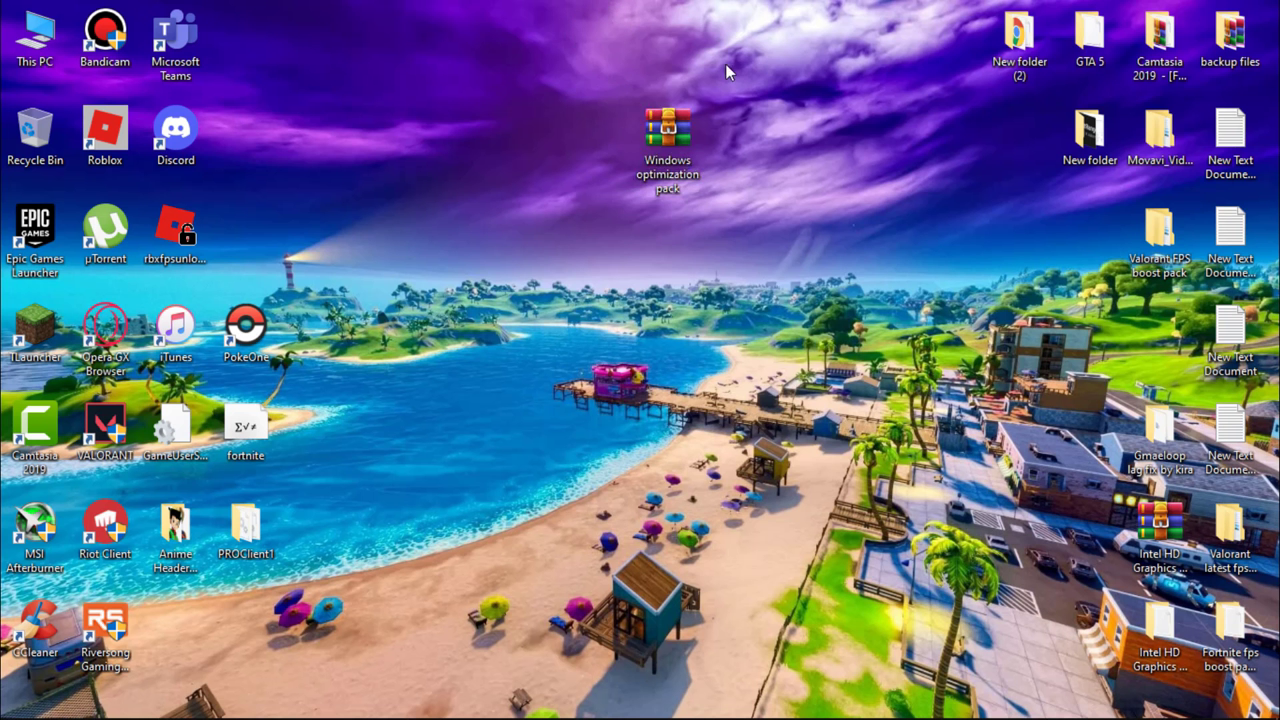
# Step: Extract the Windows optimization pack archive onto the desktop and place the extracted folder beside the archive
pyautogui.rightClick(672, 149)
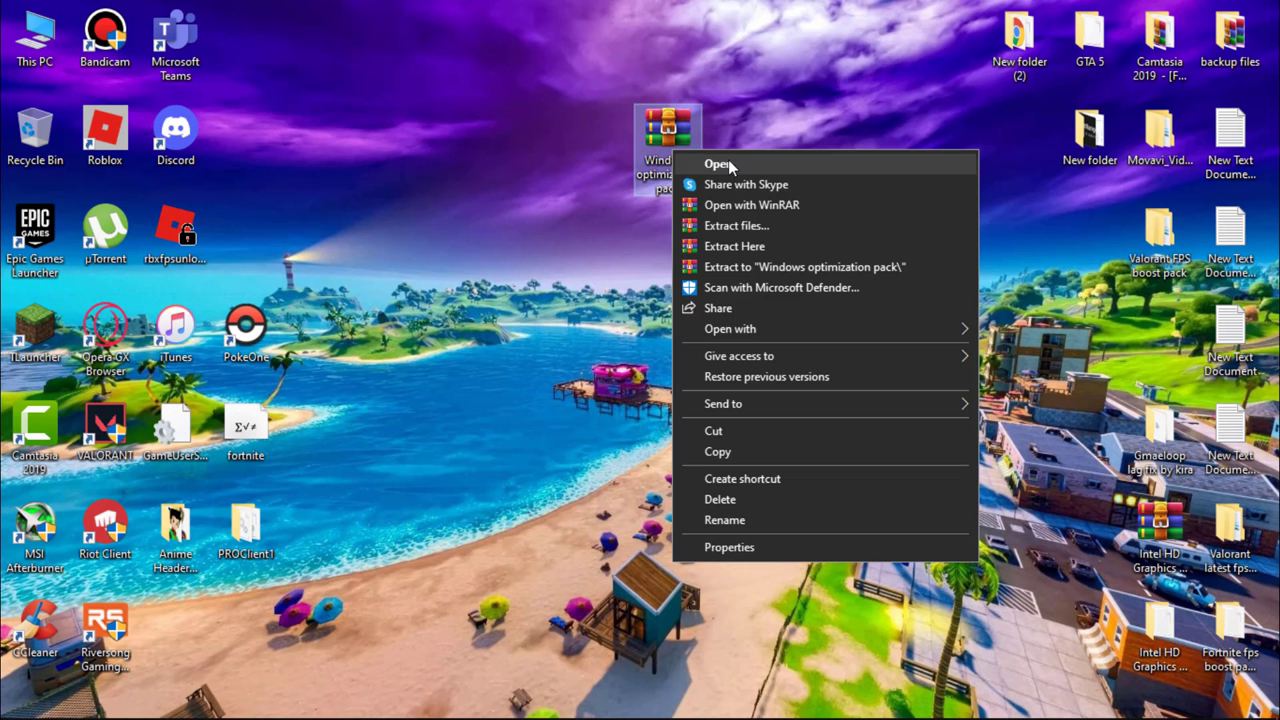
pyautogui.click(772, 245)
pyautogui.moveTo(175, 625); pyautogui.dragTo(610, 158)
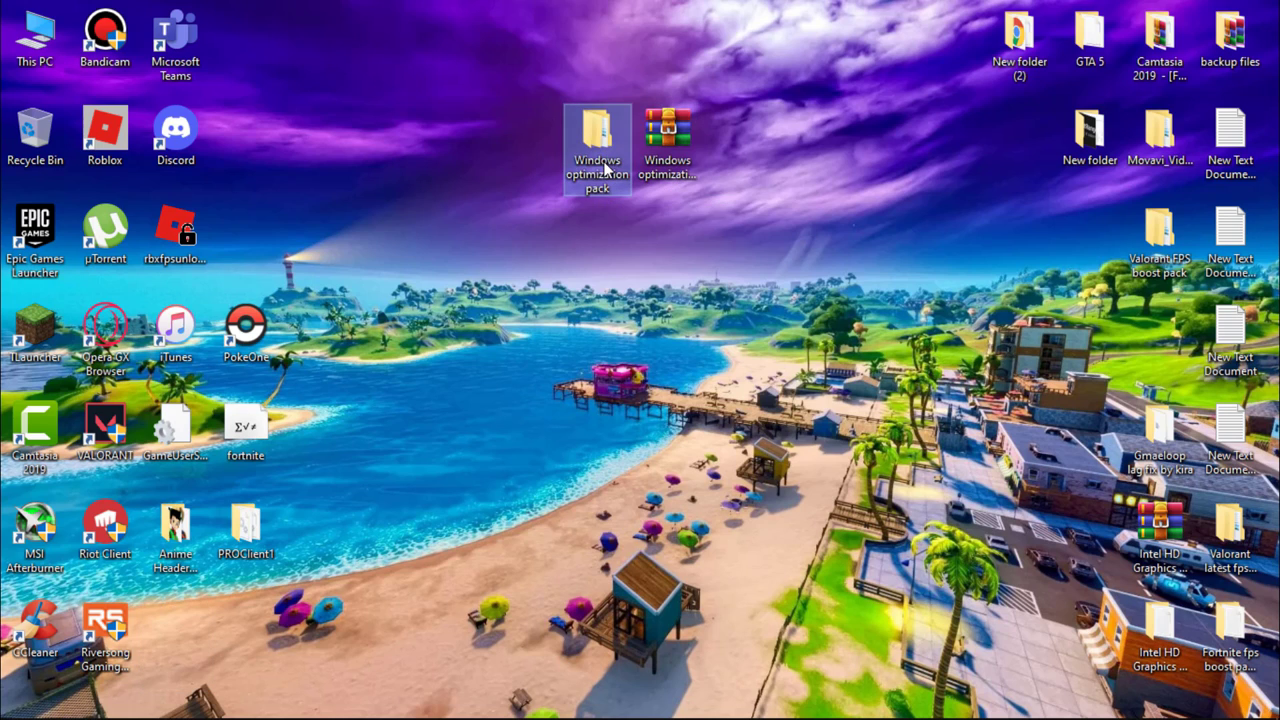
# Step: Add Disable Power Throttling and Disable Superfetch from the pack's 1 - Registry Optimizations folder to the registry
pyautogui.doubleClick(604, 170)
pyautogui.click(1211, 10)
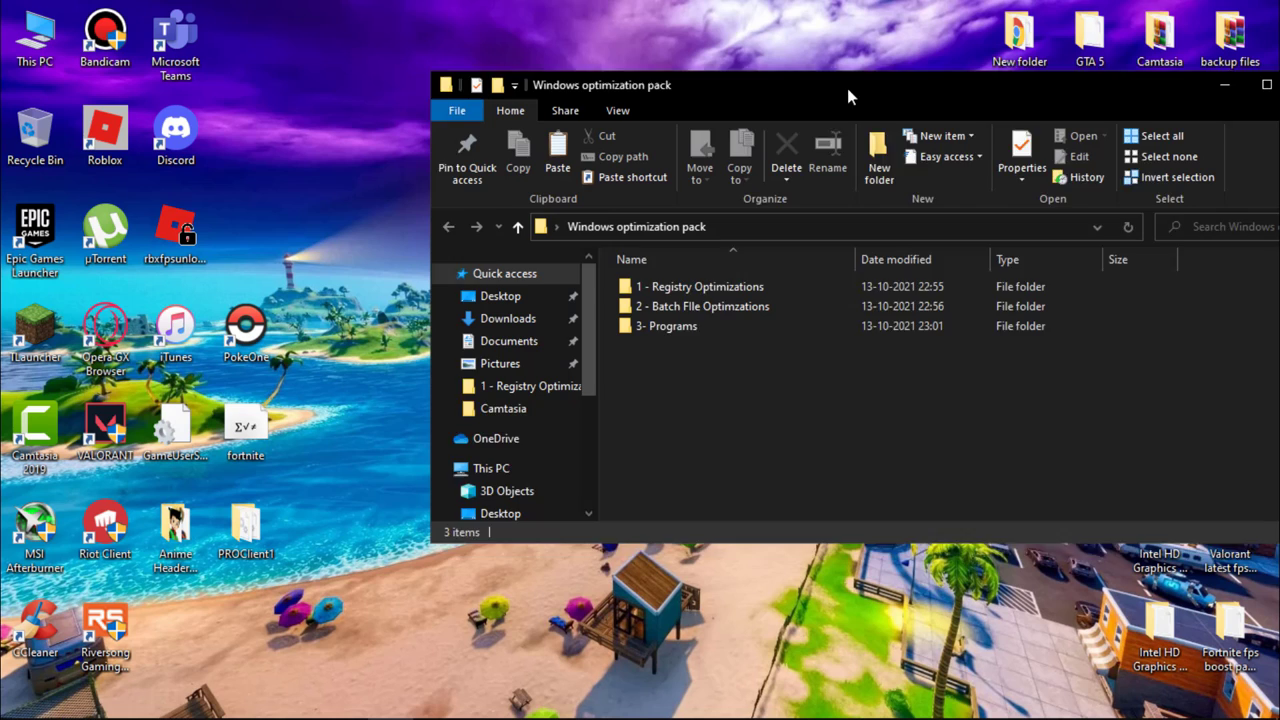
pyautogui.moveTo(847, 88); pyautogui.dragTo(875, 92)
pyautogui.doubleClick(737, 288)
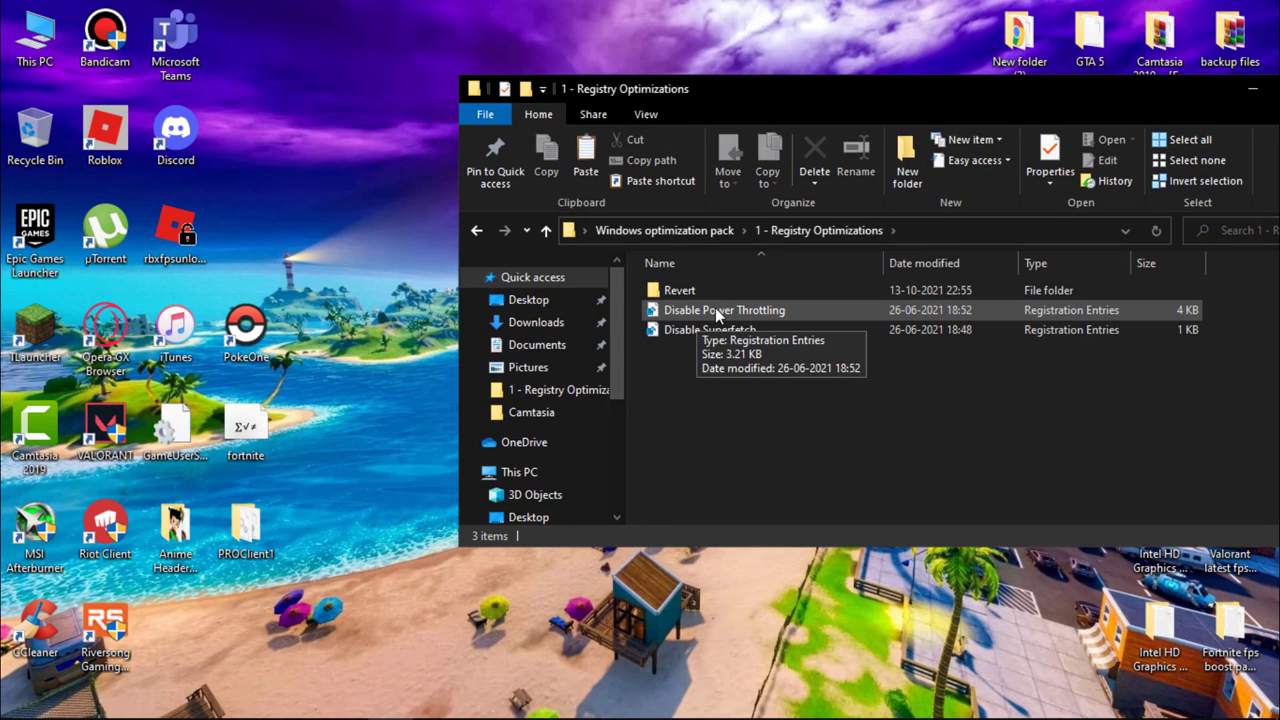
pyautogui.doubleClick(716, 310)
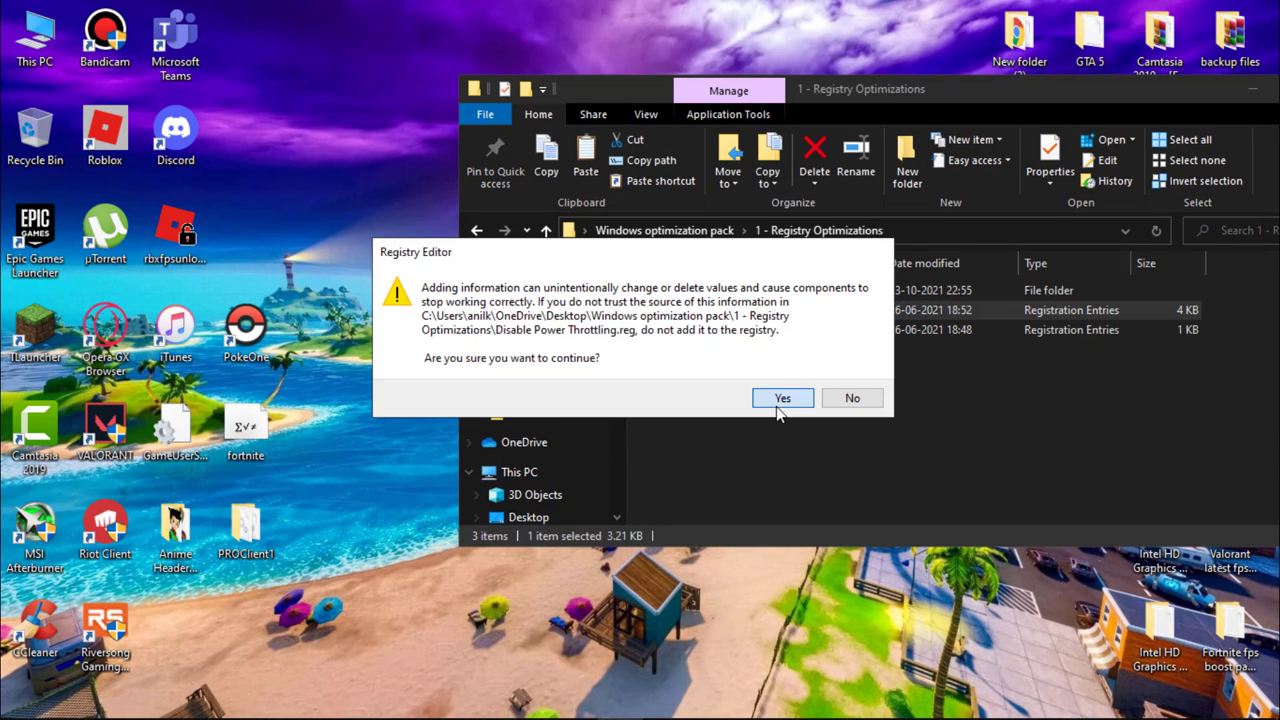
pyautogui.click(778, 405)
pyautogui.click(848, 372)
pyautogui.doubleClick(727, 336)
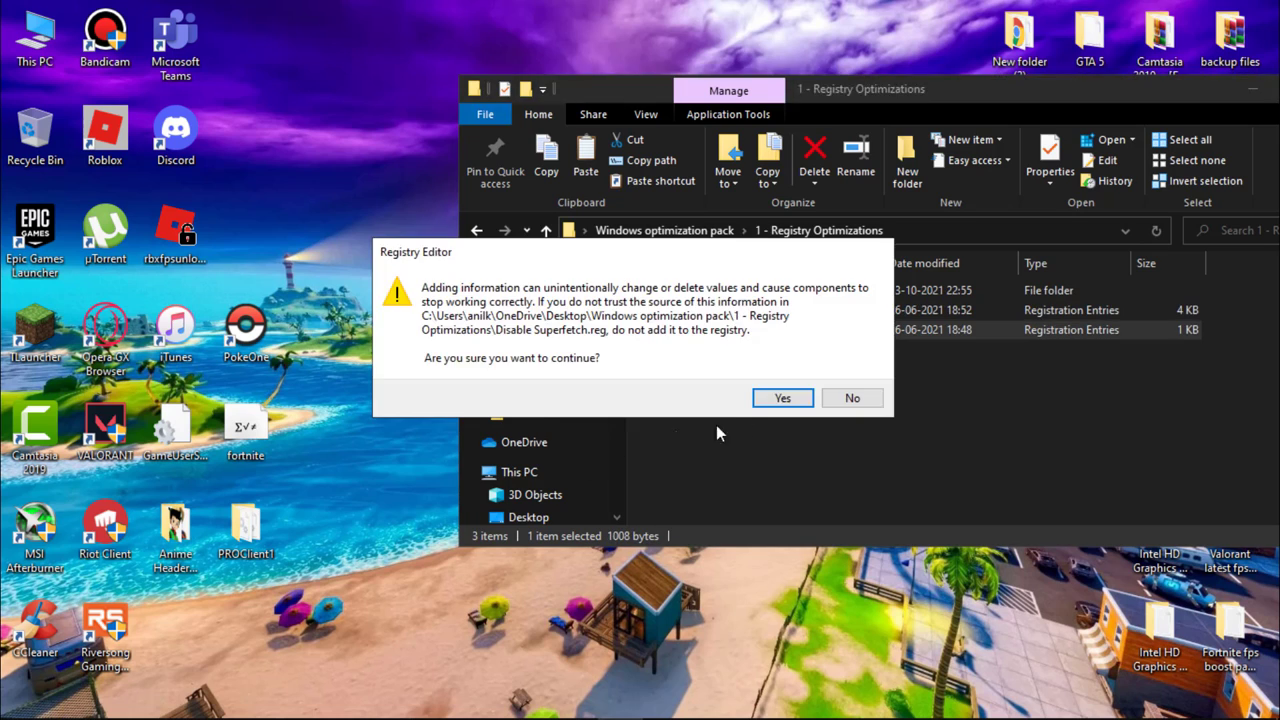
pyautogui.click(783, 398)
pyautogui.click(823, 374)
# Step: View the registry files in the Revert folder and return to the Windows optimization pack folder
pyautogui.click(698, 292)
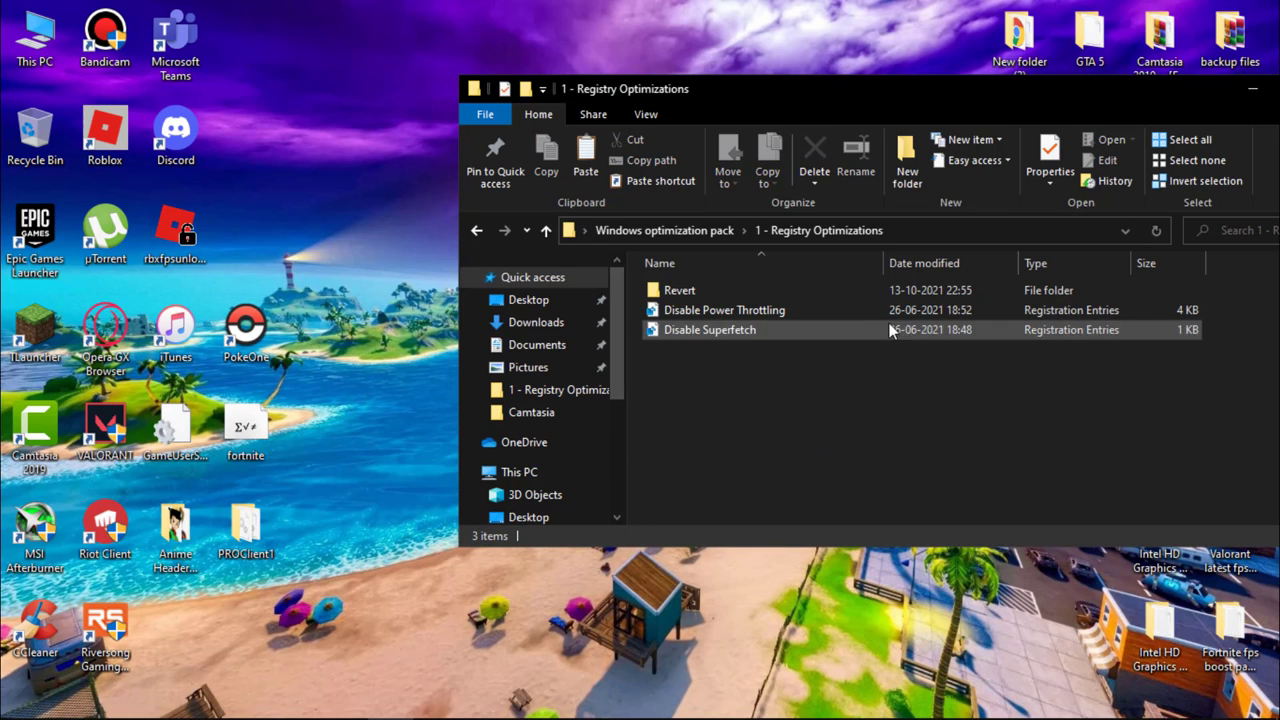
pyautogui.doubleClick(698, 292)
pyautogui.click(710, 310)
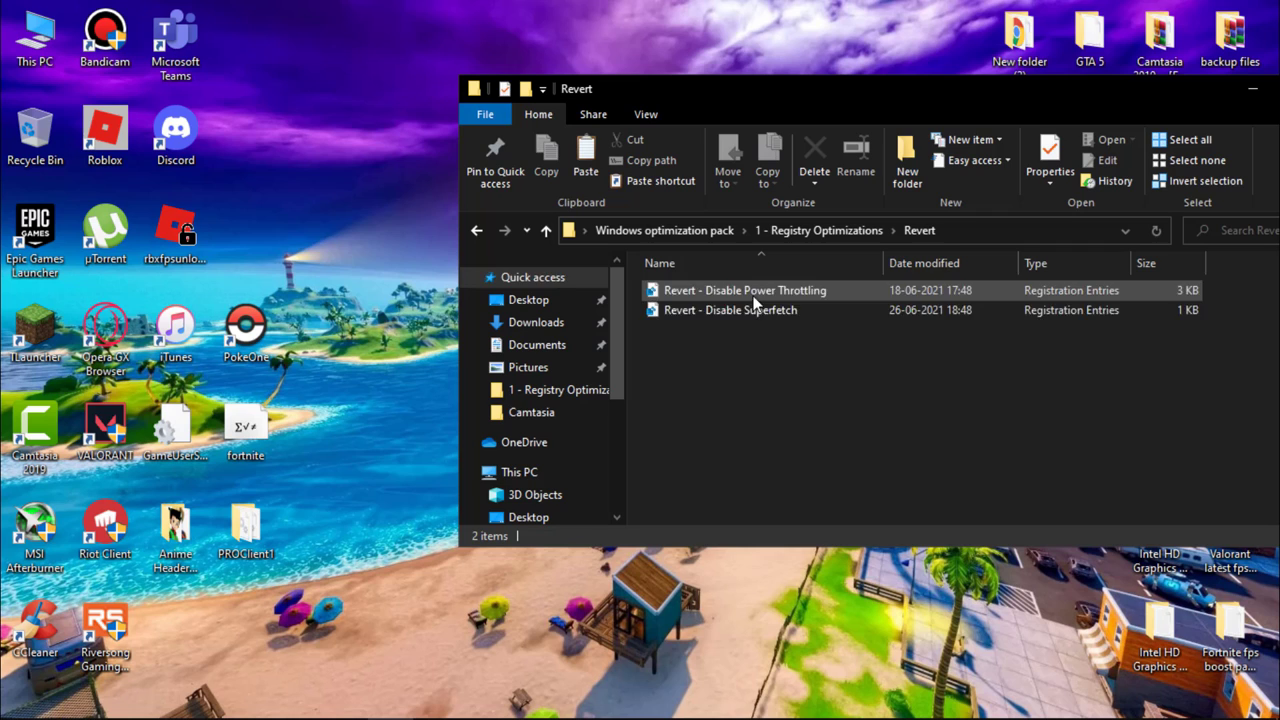
pyautogui.click(544, 234)
pyautogui.click(544, 234)
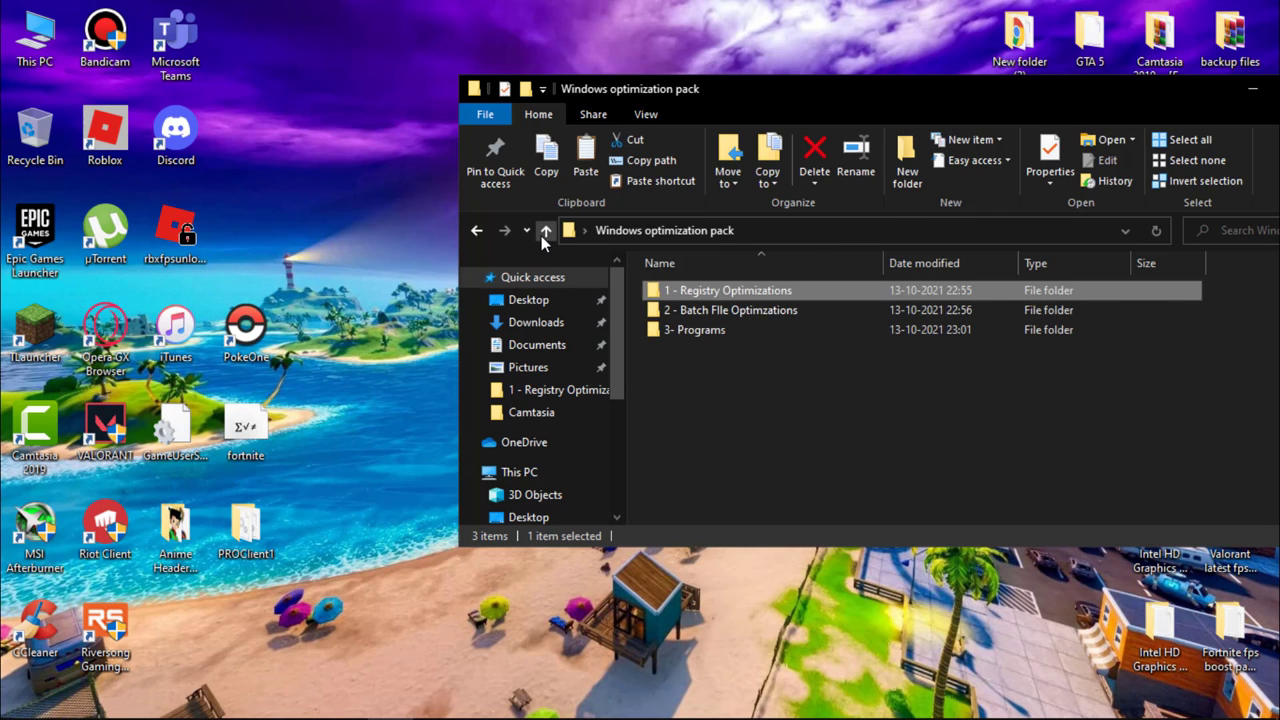
# Step: Run the Cache Cleaner batch file from the 2 - Batch FIle Optimzations folder as administrator
pyautogui.doubleClick(693, 308)
pyautogui.click(697, 292)
pyautogui.rightClick(697, 292)
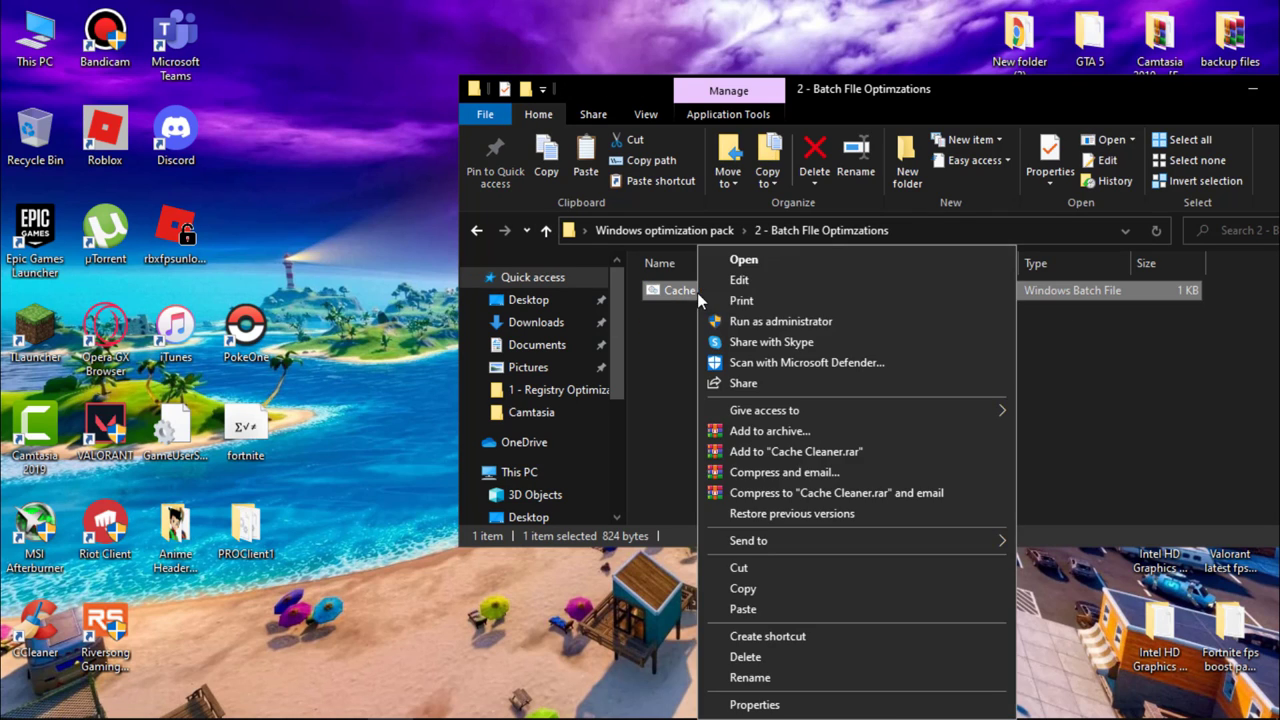
pyautogui.click(731, 321)
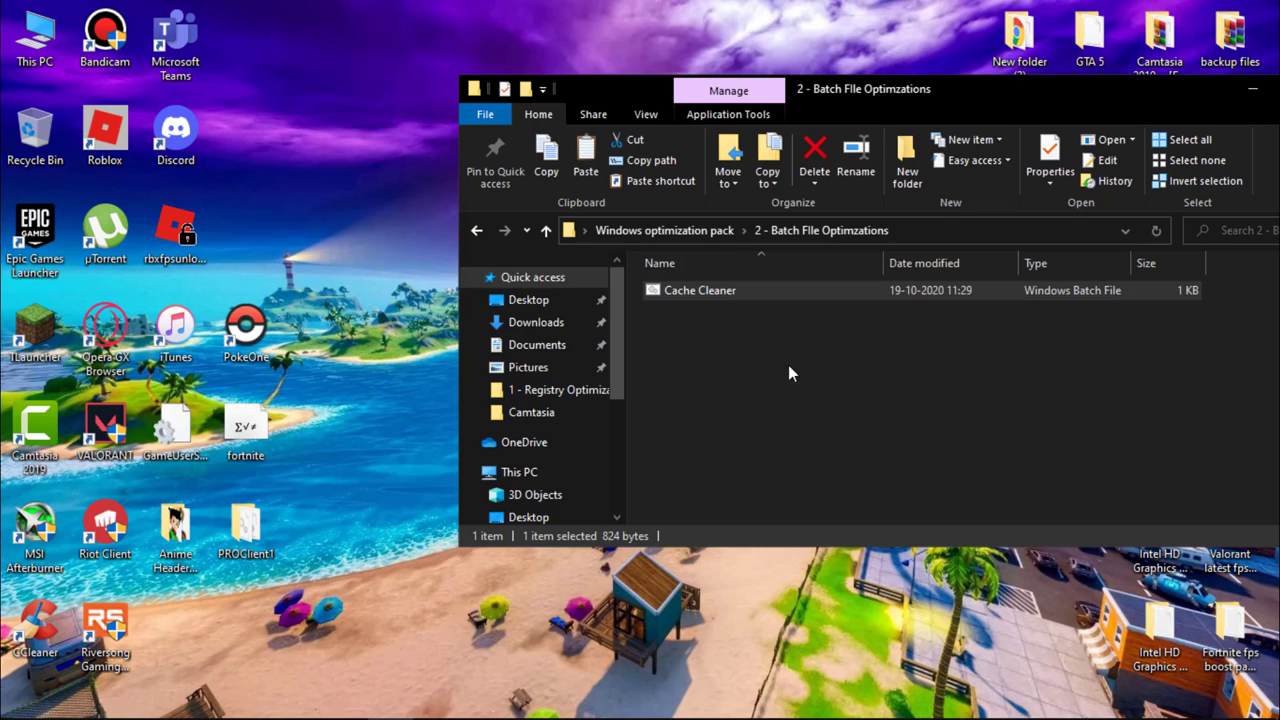
# Step: Launch the ccsetup585 installer from the pack's 3- Programs folder
pyautogui.click(546, 232)
pyautogui.doubleClick(764, 330)
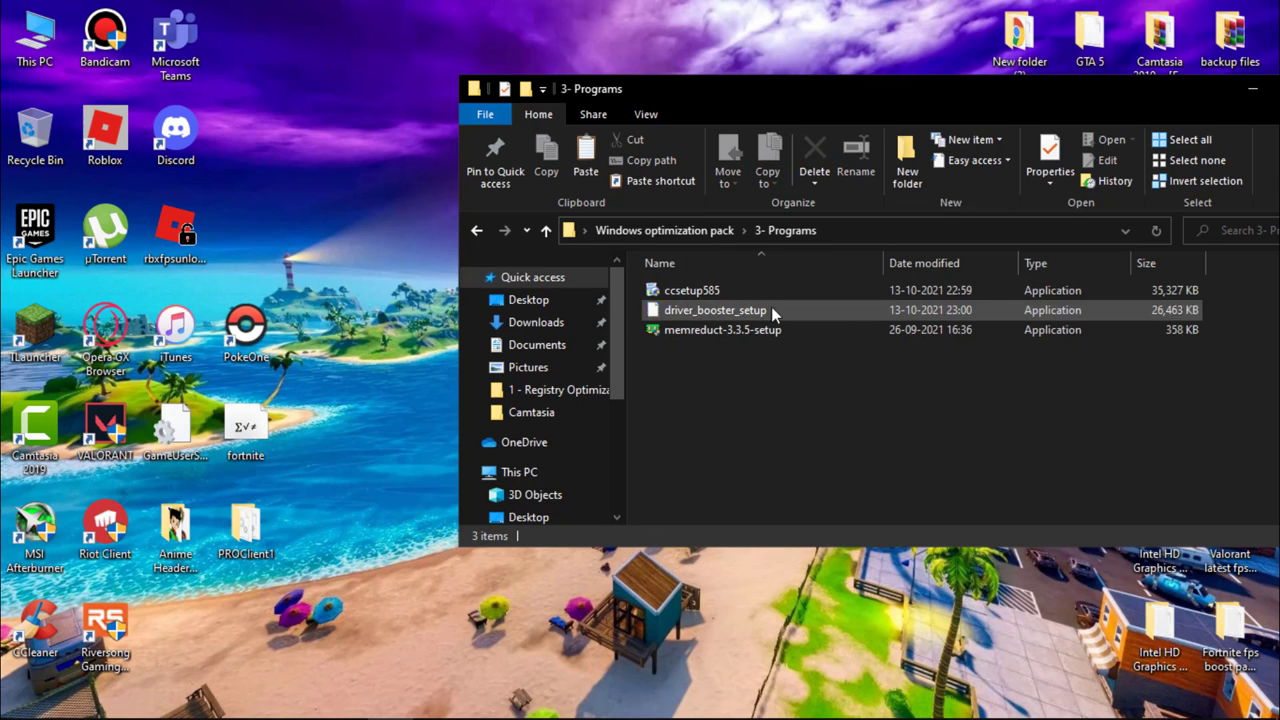
pyautogui.doubleClick(705, 290)
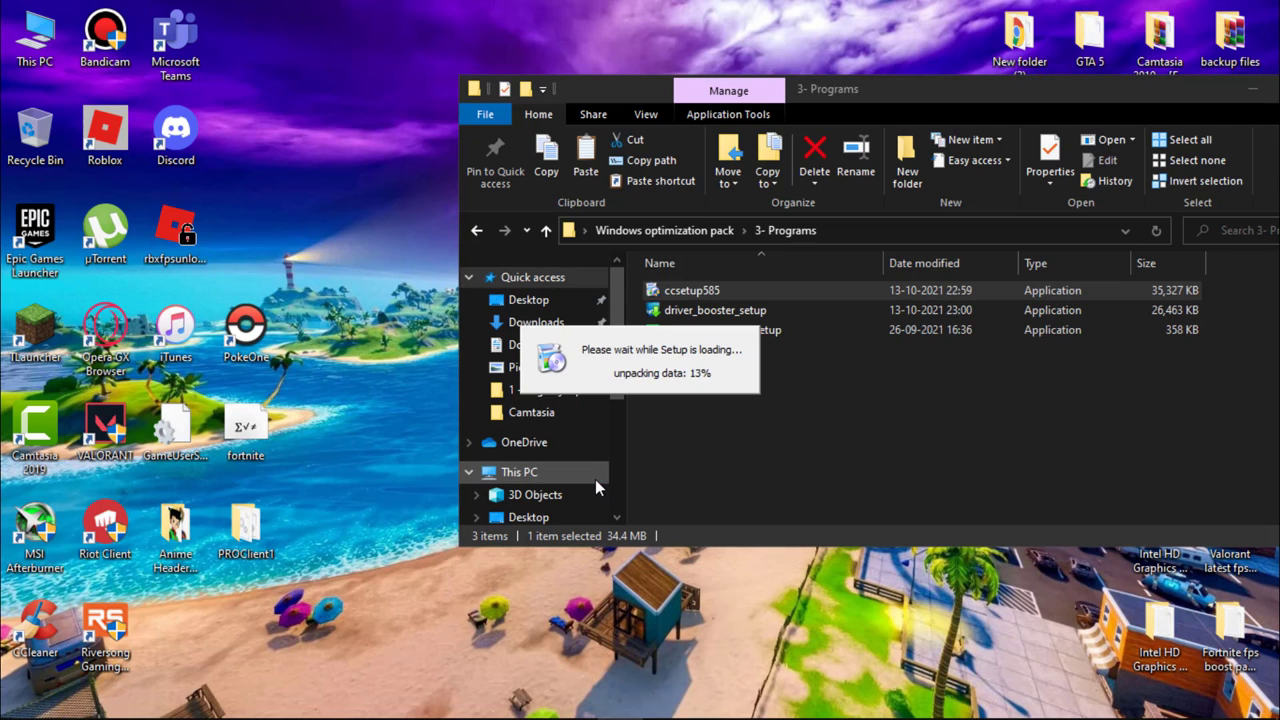
# Step: Review the Windows items in CCleaner's Custom Clean, run the cleaner and confirm deleting the selected files
pyautogui.scroll(2, 453, 422)
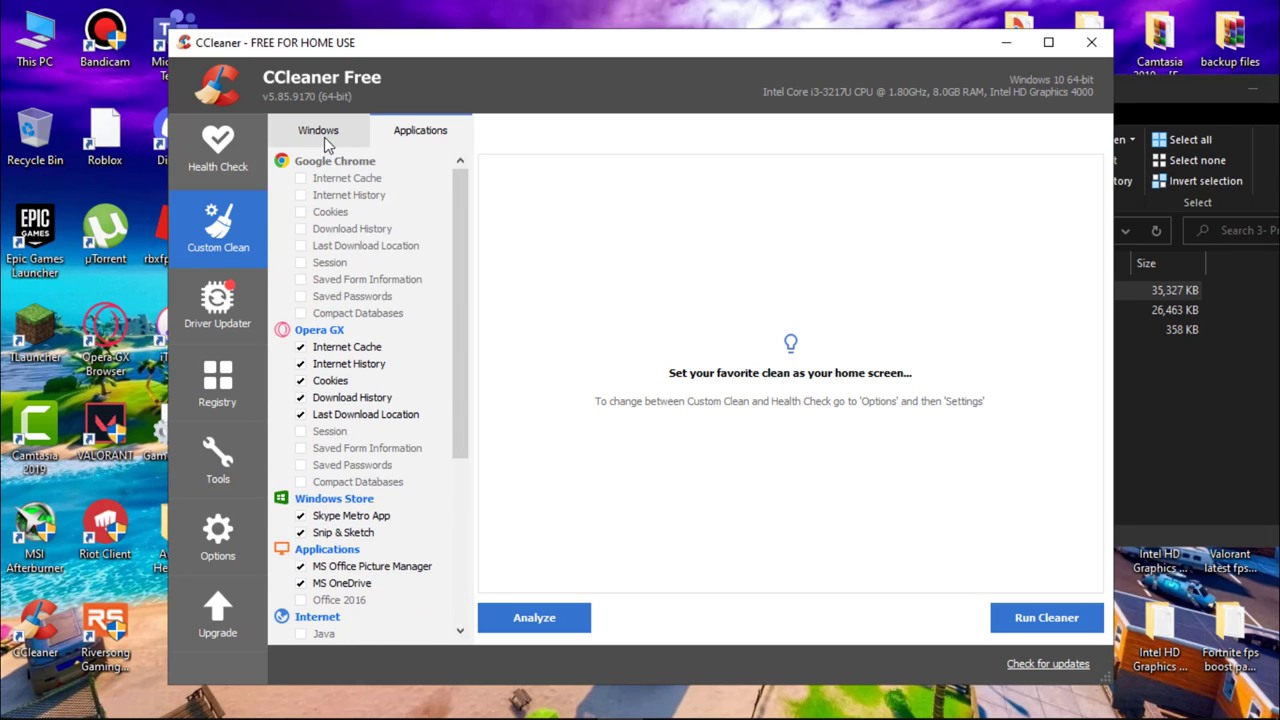
pyautogui.click(327, 145)
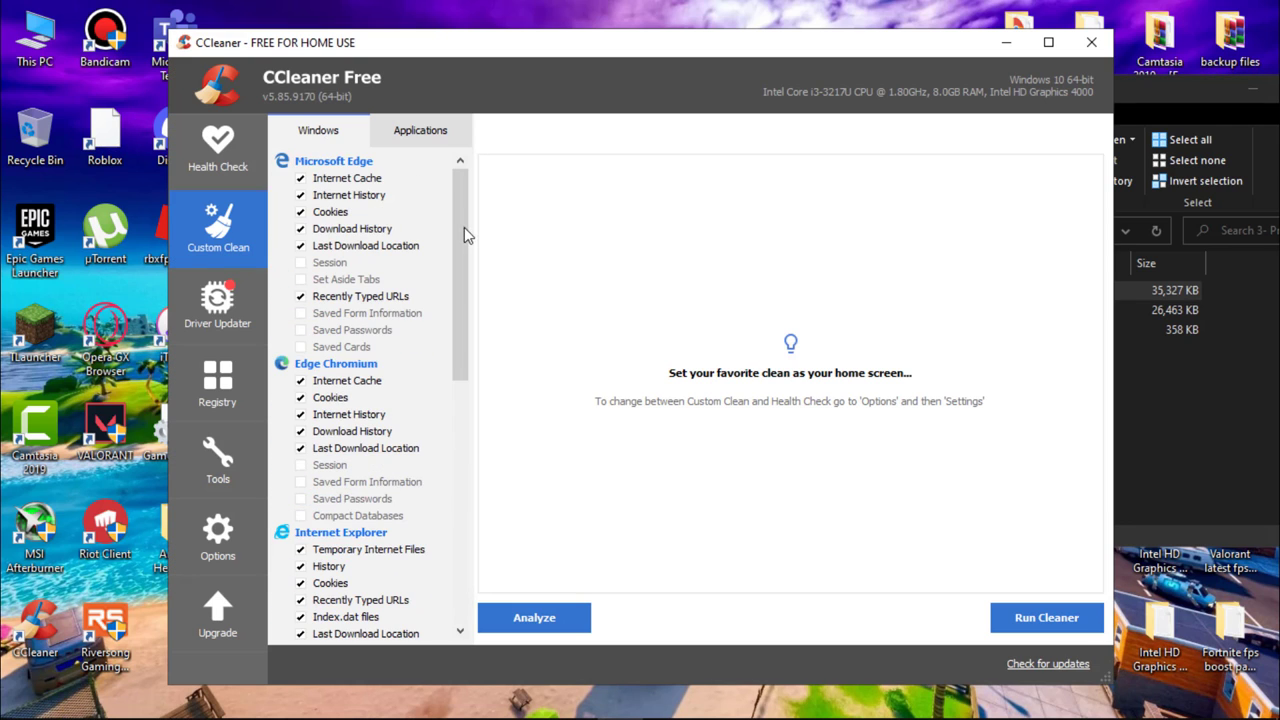
pyautogui.moveTo(463, 234)
pyautogui.mouseDown()
pyautogui.moveTo(457, 509)
pyautogui.moveTo(460, 240)
pyautogui.mouseUp()
pyautogui.click(1033, 618)
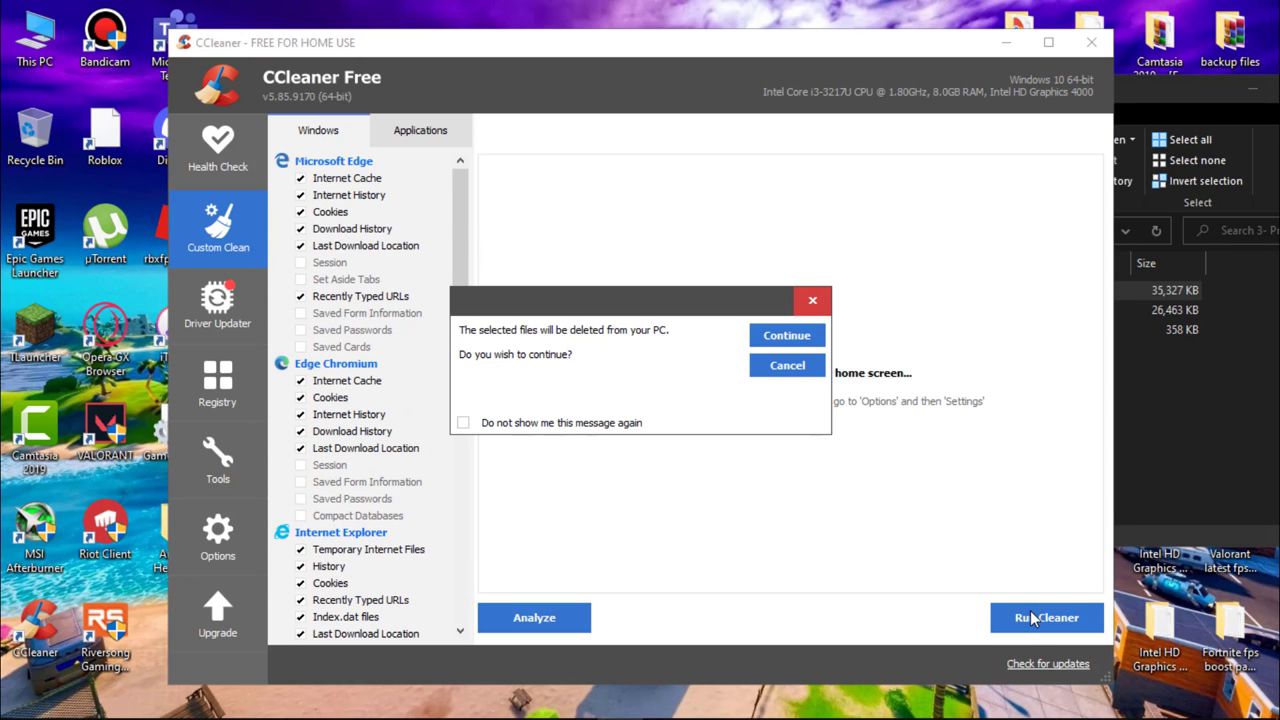
pyautogui.click(766, 338)
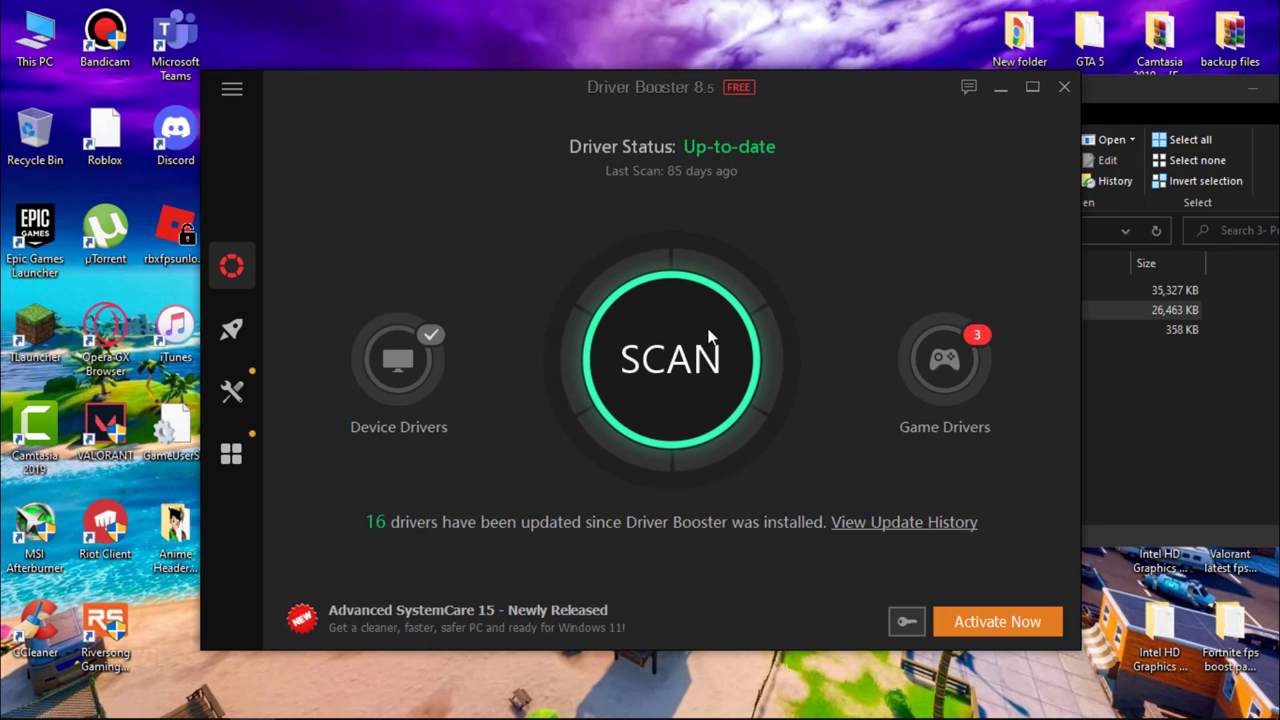
# Step: Scan the computer's drivers with Driver Booster
pyautogui.click(708, 337)
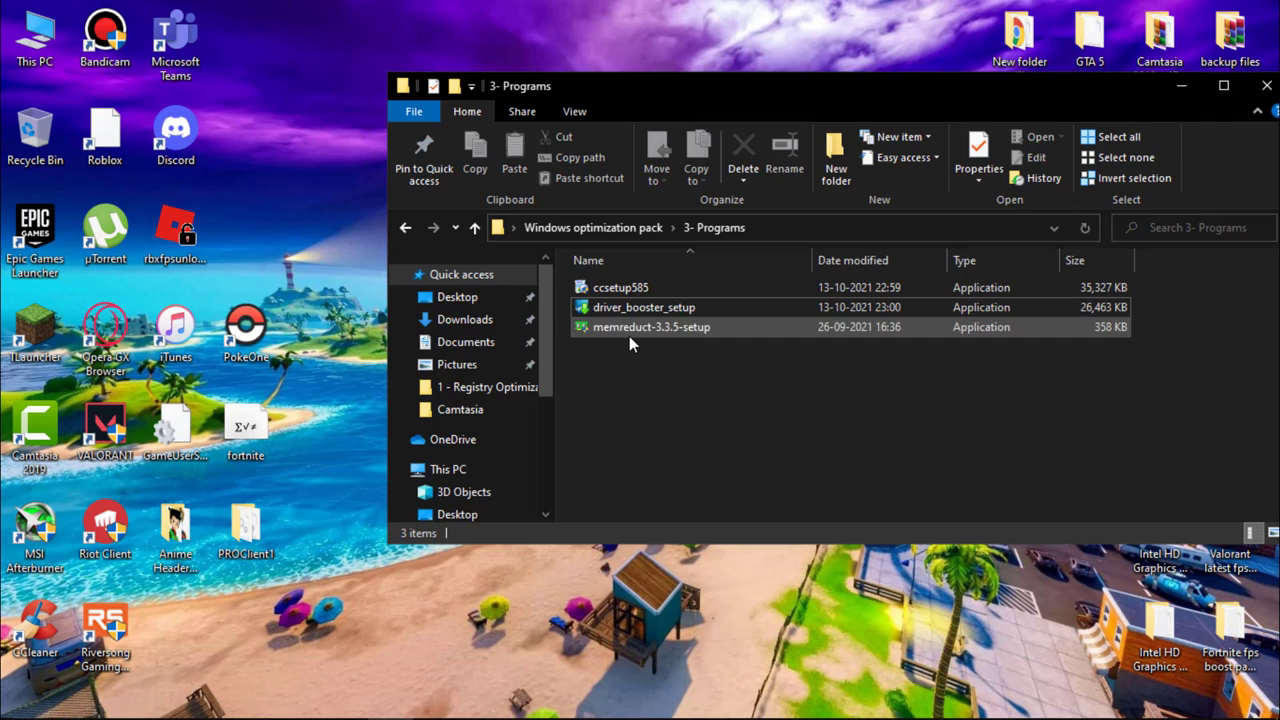
# Step: Launch memreduct-3.3.5-setup and enable Load on system startup in the Mem Reduct settings
pyautogui.doubleClick(629, 330)
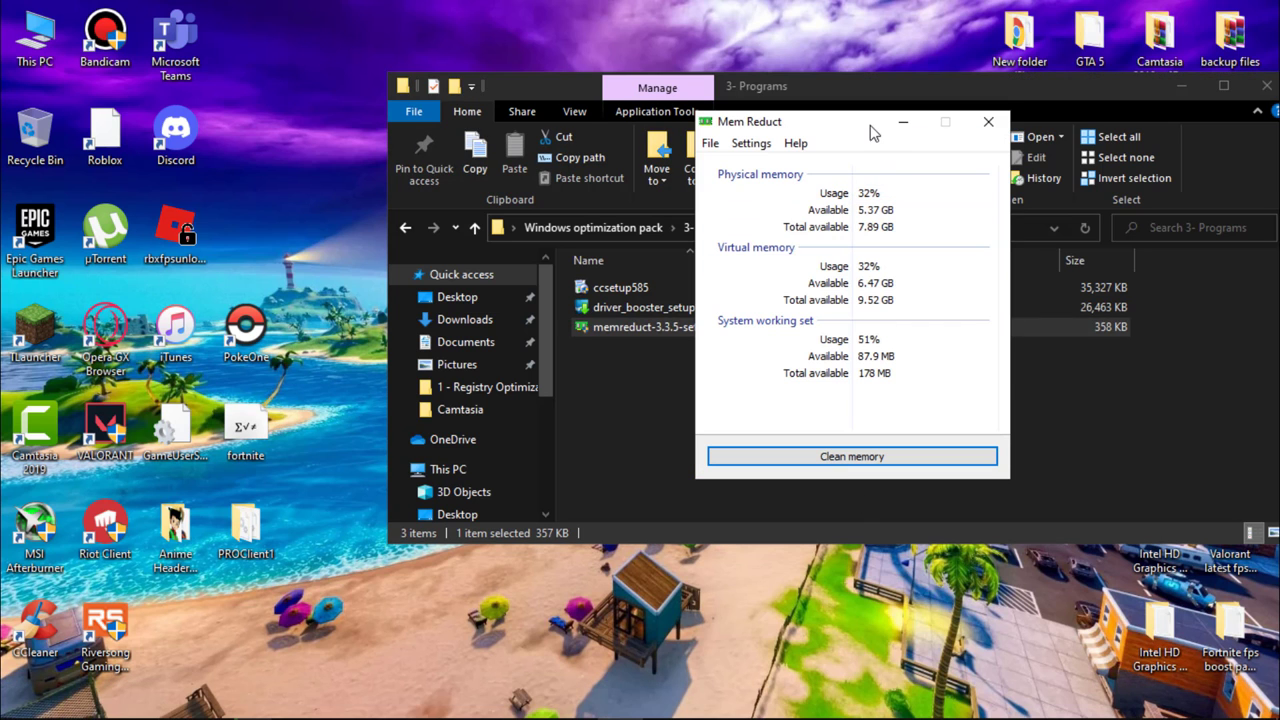
pyautogui.moveTo(870, 130); pyautogui.dragTo(828, 141)
pyautogui.click(678, 145)
pyautogui.click(686, 169)
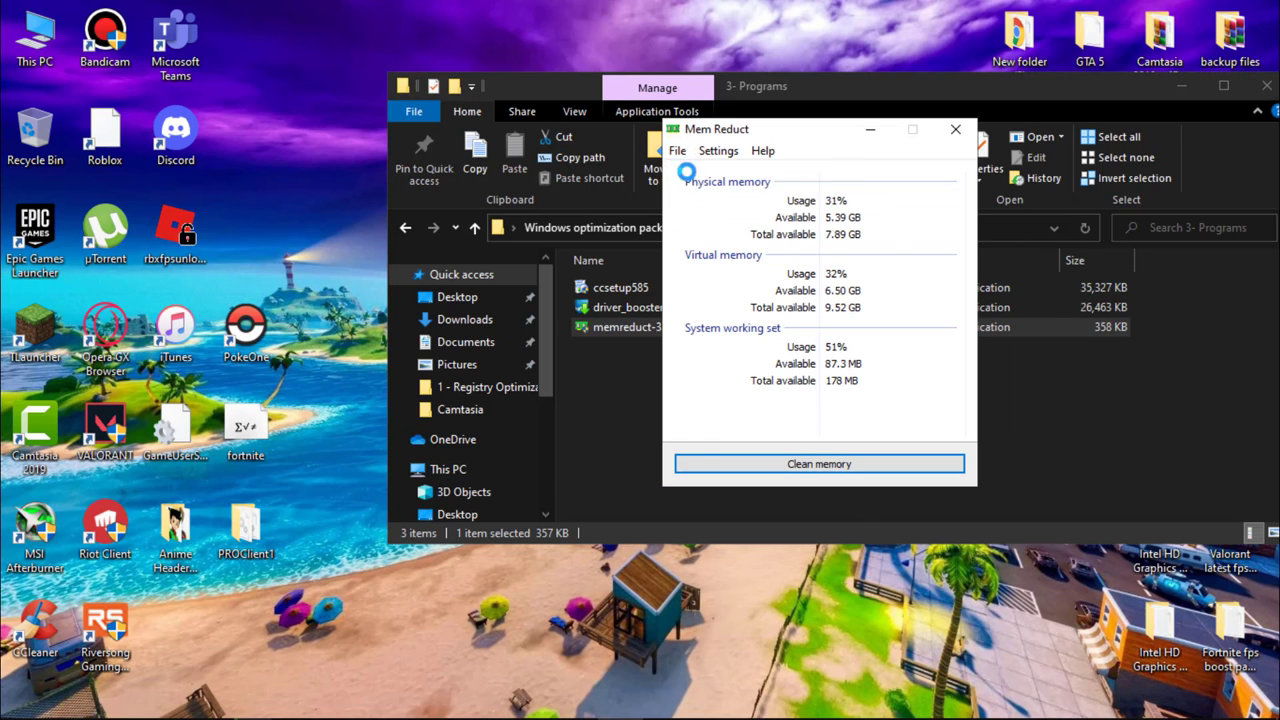
pyautogui.press('Tab')
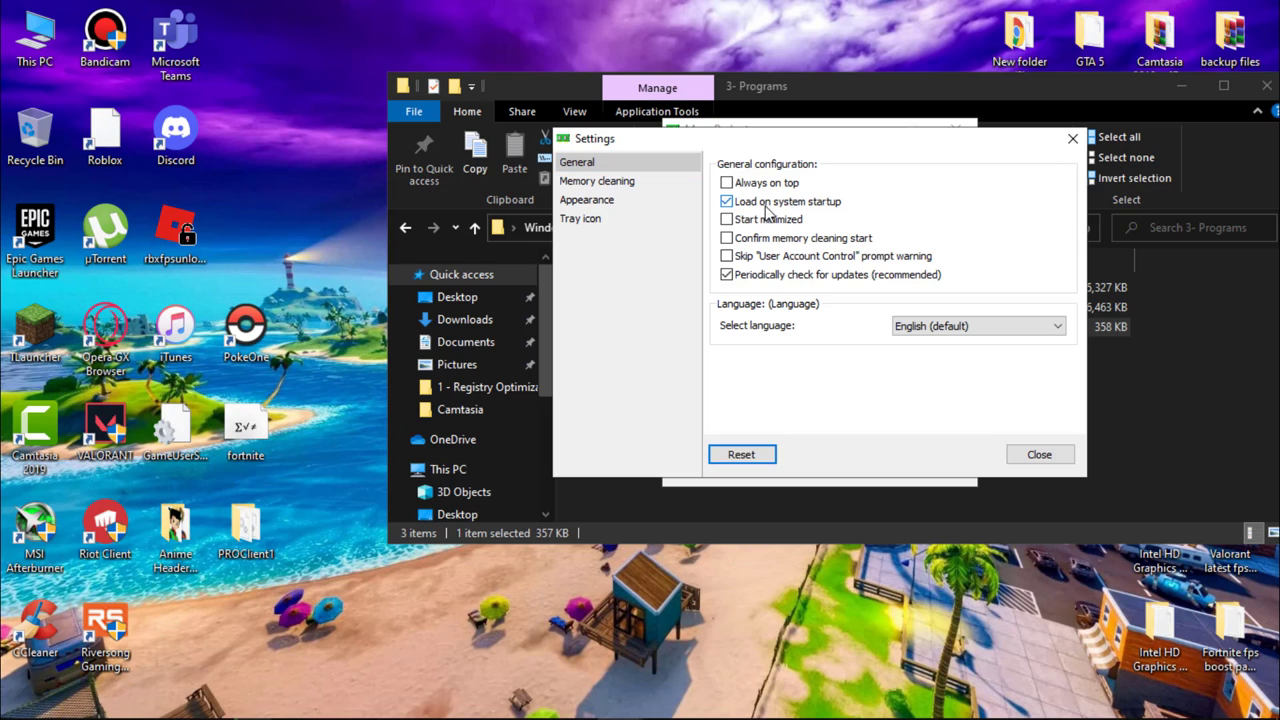
pyautogui.click(1039, 455)
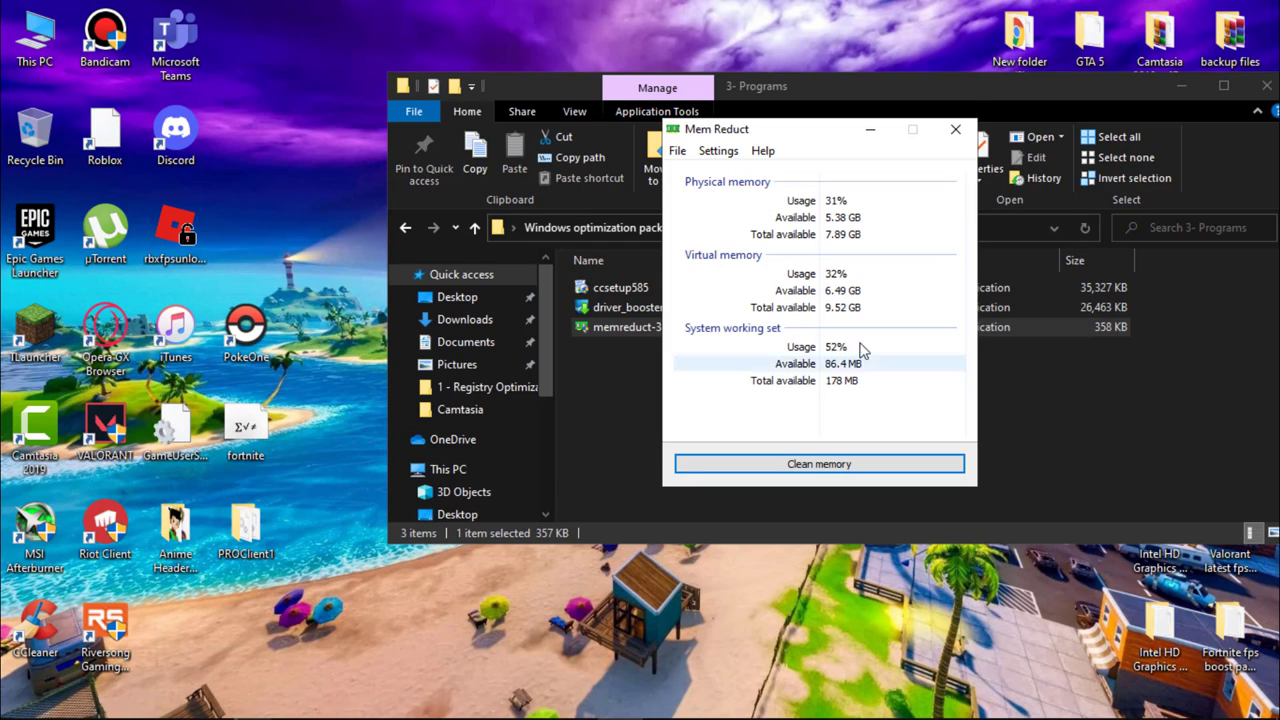
# Step: Open Task Manager beside the Mem Reduct window to watch memory usage, and clean the memory with Mem Reduct
pyautogui.moveTo(830, 140); pyautogui.dragTo(918, 143)
pyautogui.hotkey('ctrl', 'shift', 'Escape')
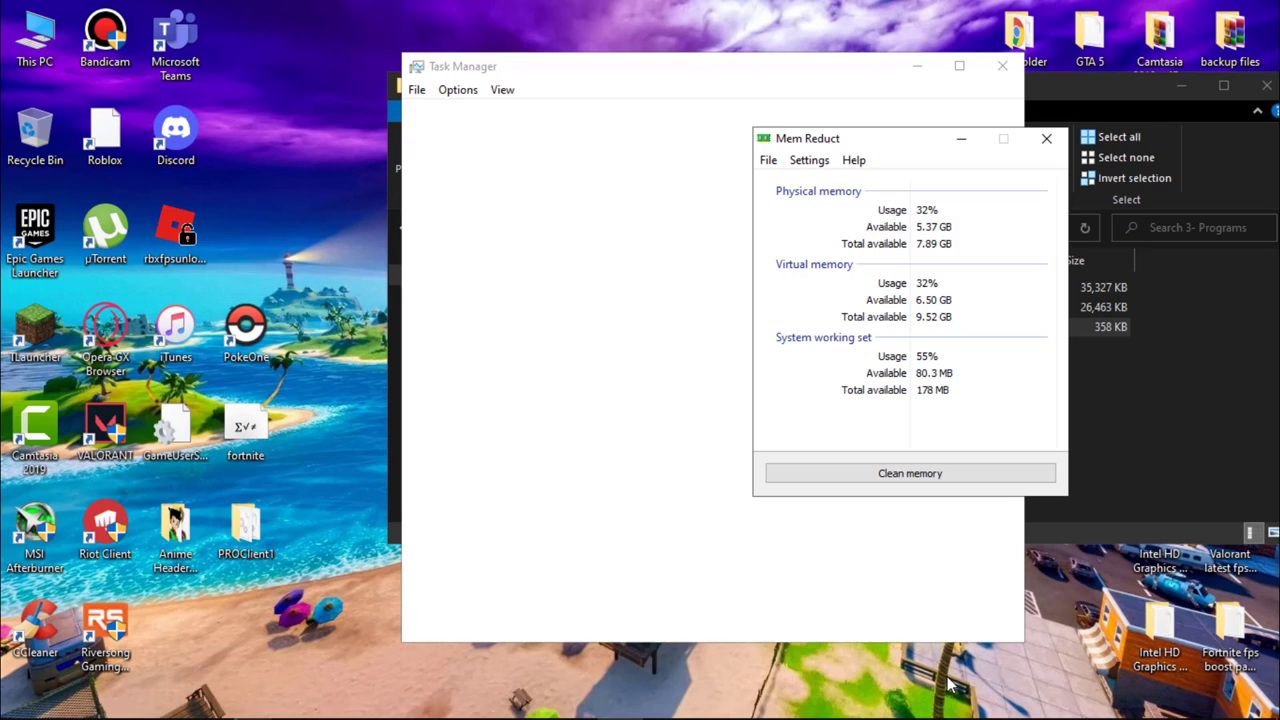
pyautogui.moveTo(820, 72); pyautogui.dragTo(330, 79)
pyautogui.click(855, 143)
pyautogui.moveTo(855, 143); pyautogui.dragTo(848, 138)
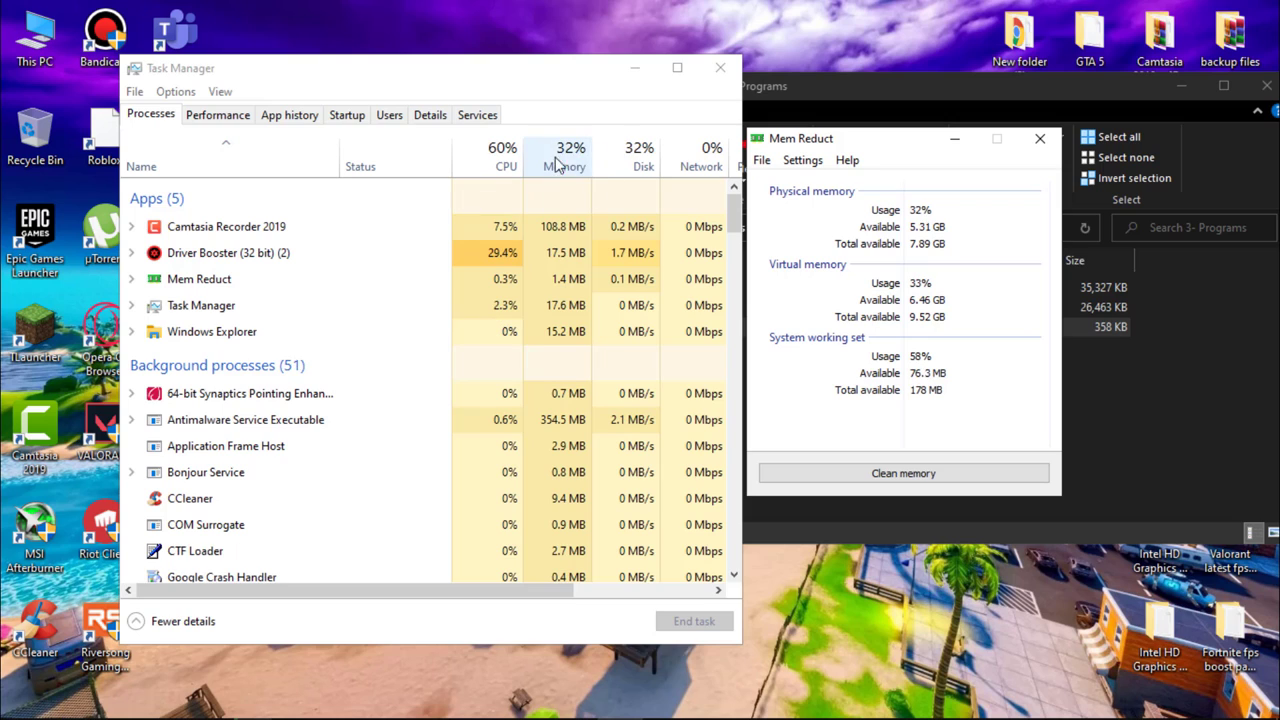
pyautogui.click(929, 472)
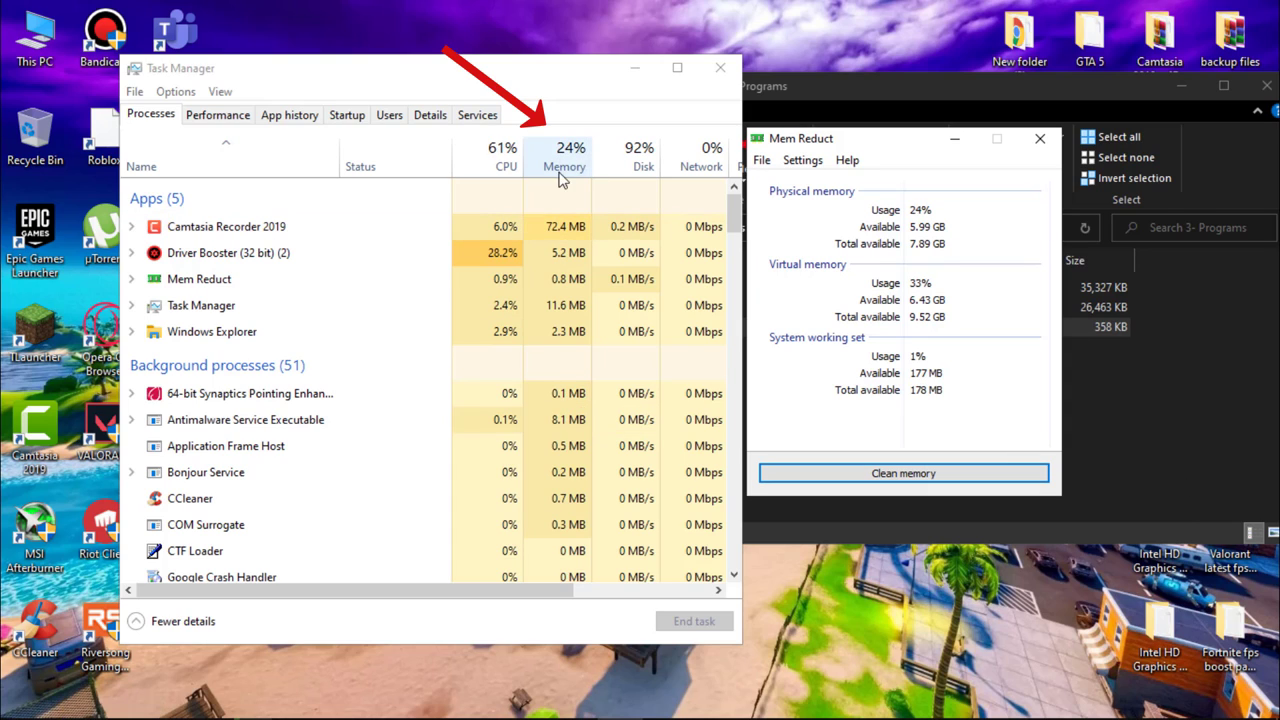
# Step: Minimize all open windows to show the desktop and refresh it
pyautogui.press('super+d')
pyautogui.rightClick(762, 215)
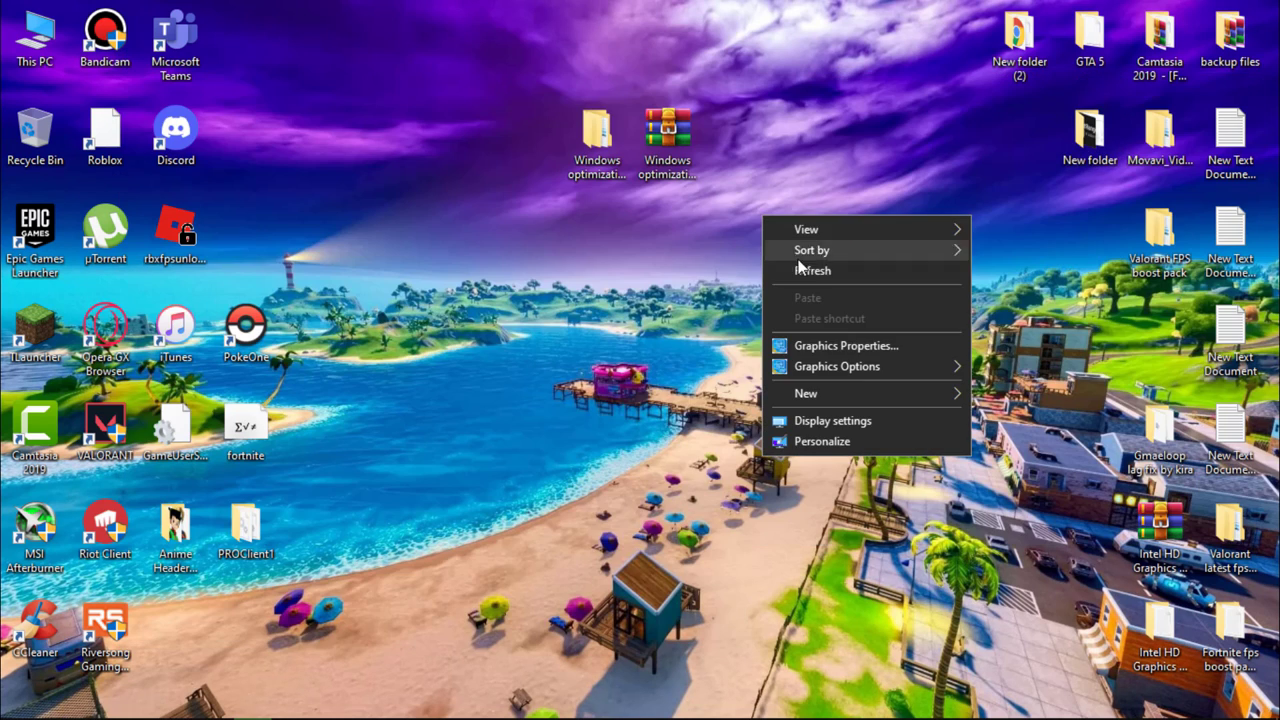
pyautogui.click(804, 264)
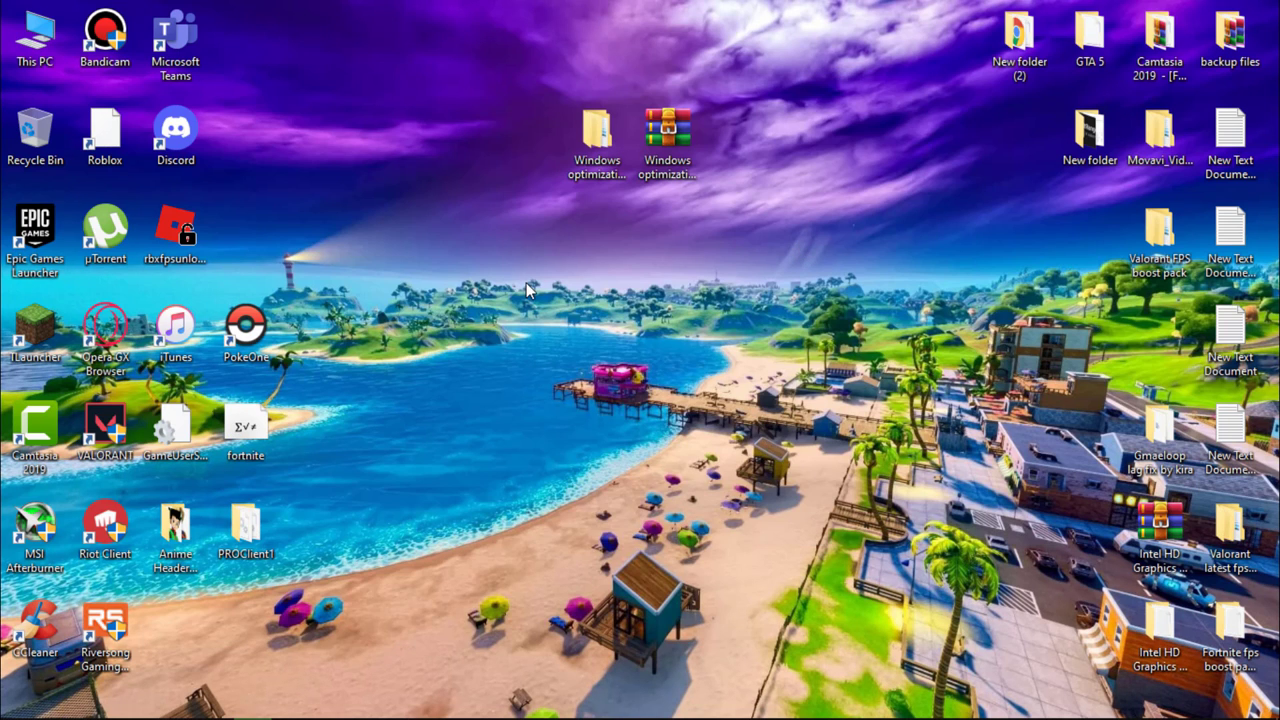
pyautogui.hotkey('alt', 'F4')
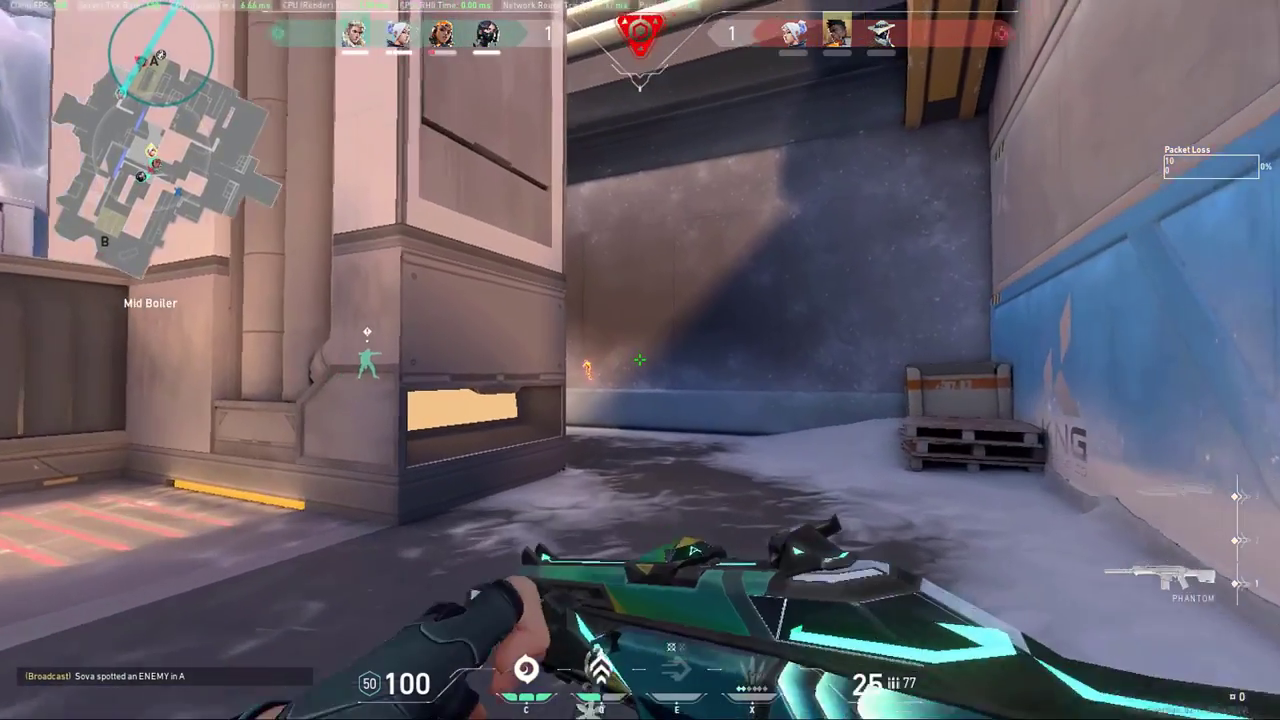
pyautogui.press('w')
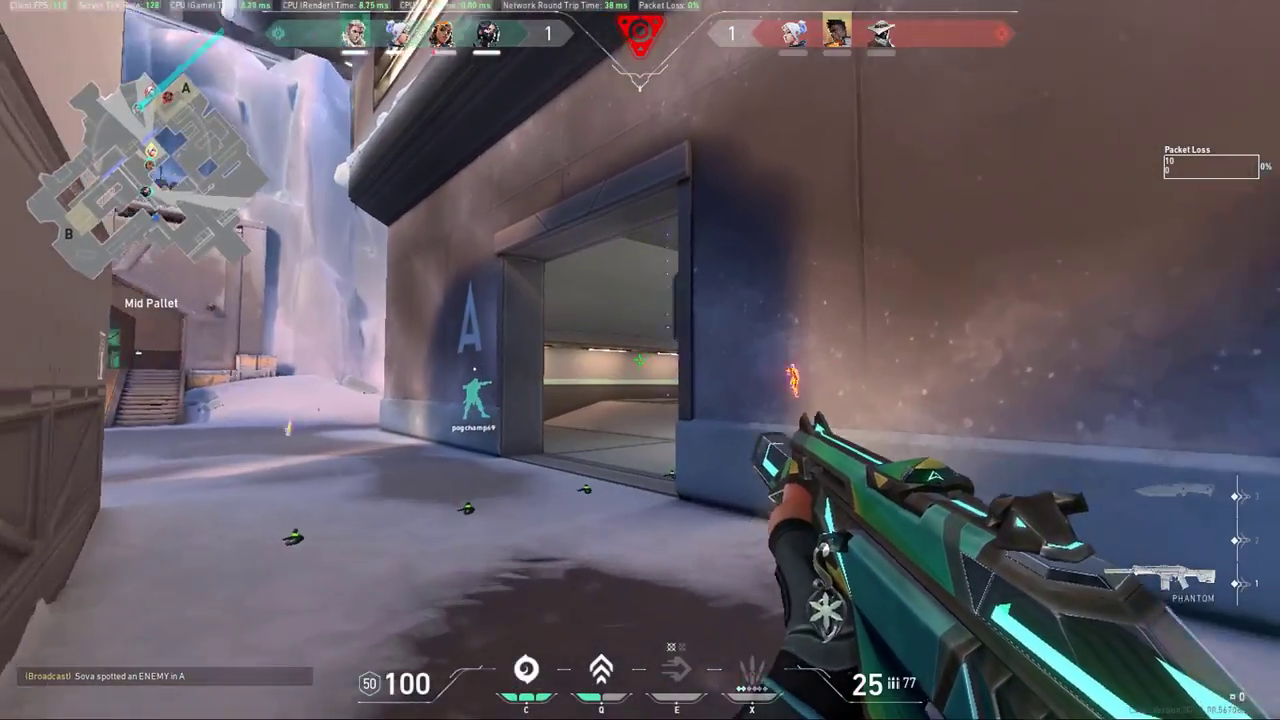
pyautogui.press('w')
pyautogui.click(640, 360)
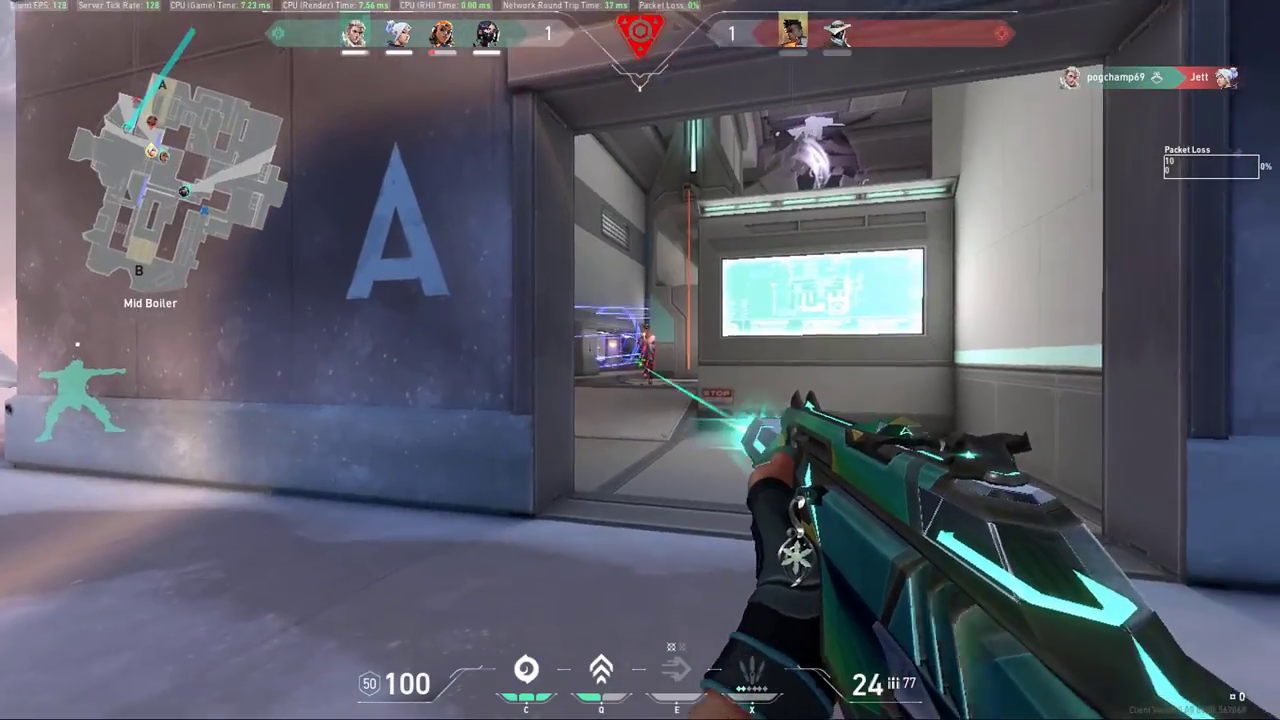
pyautogui.click(640, 360)
pyautogui.press('f')
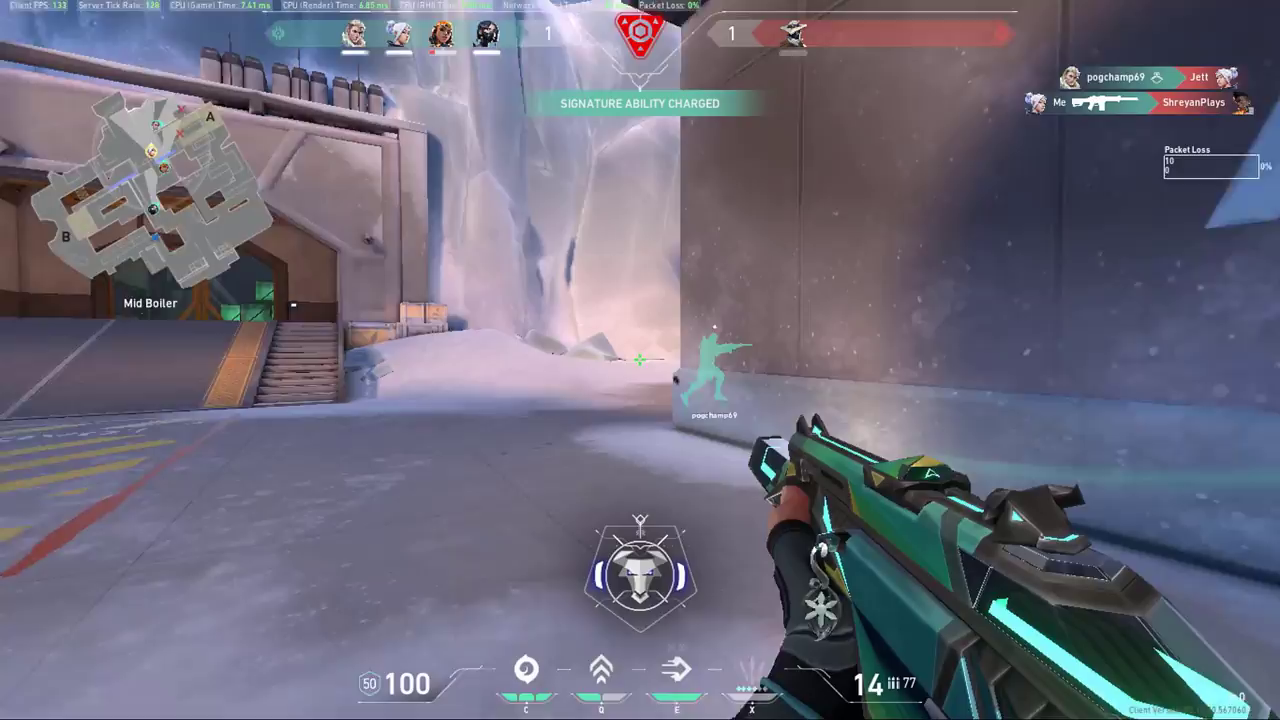
pyautogui.press('w')
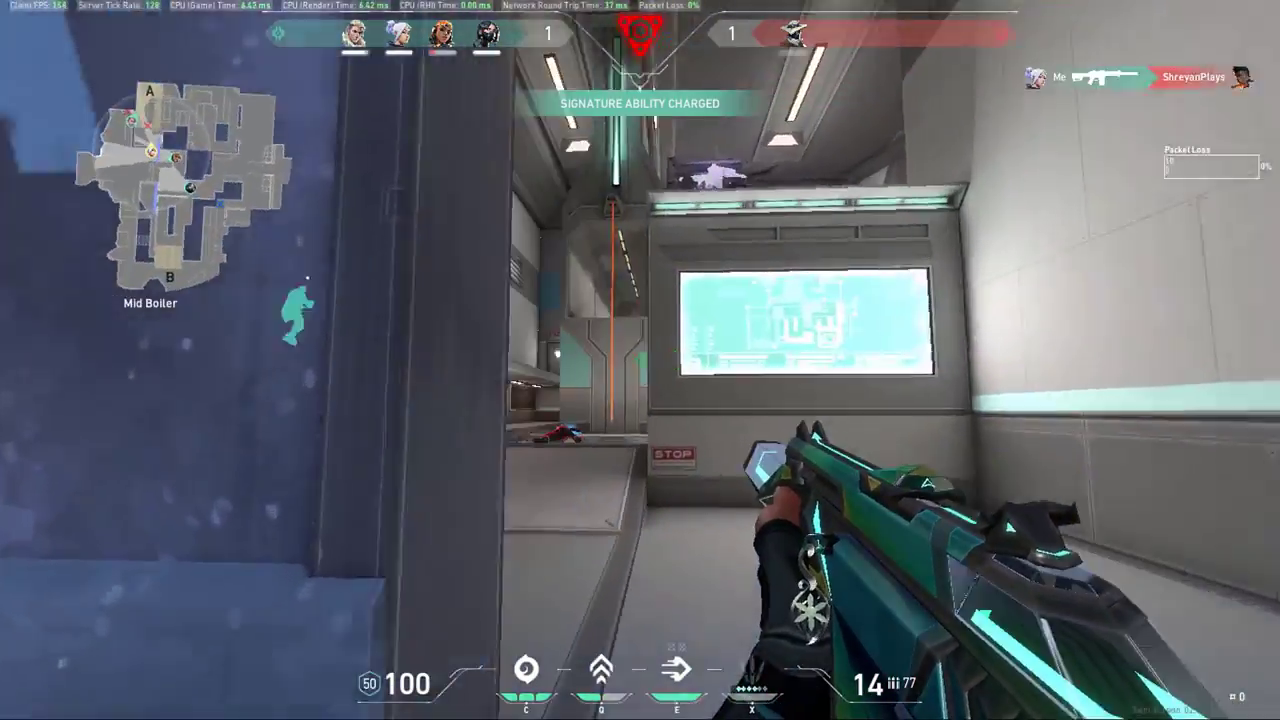
pyautogui.press('w')
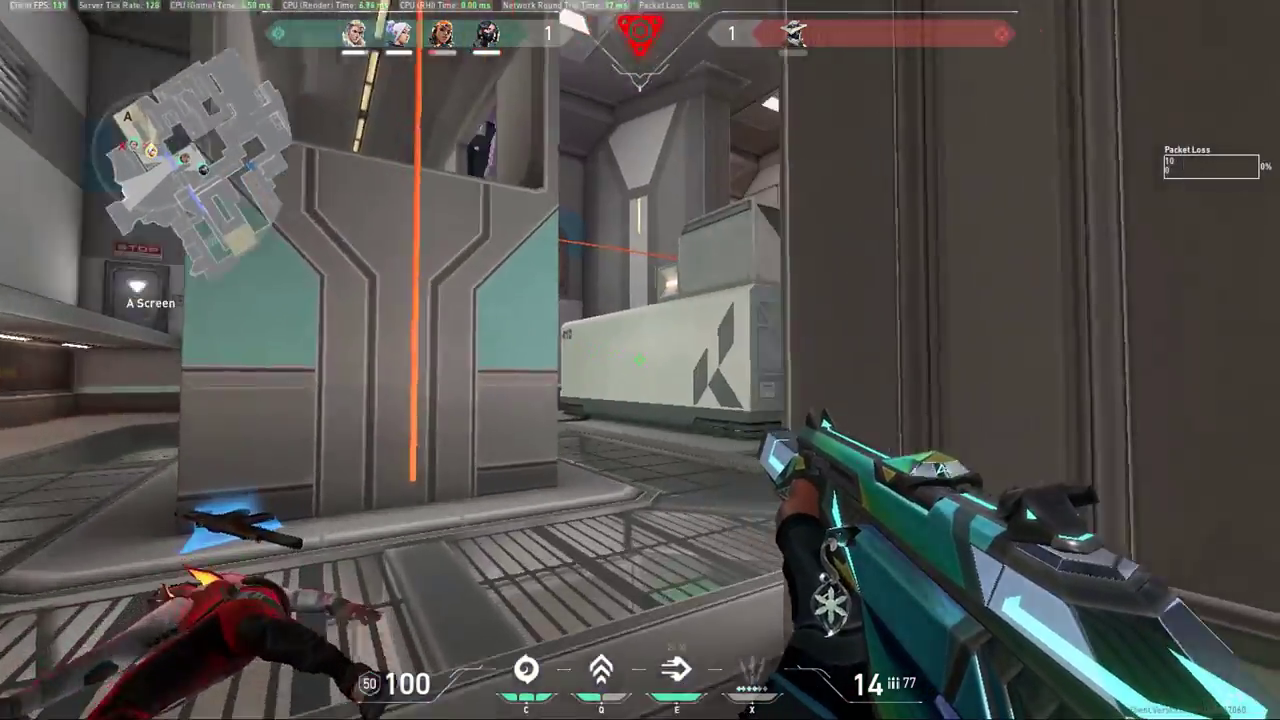
pyautogui.press('w')
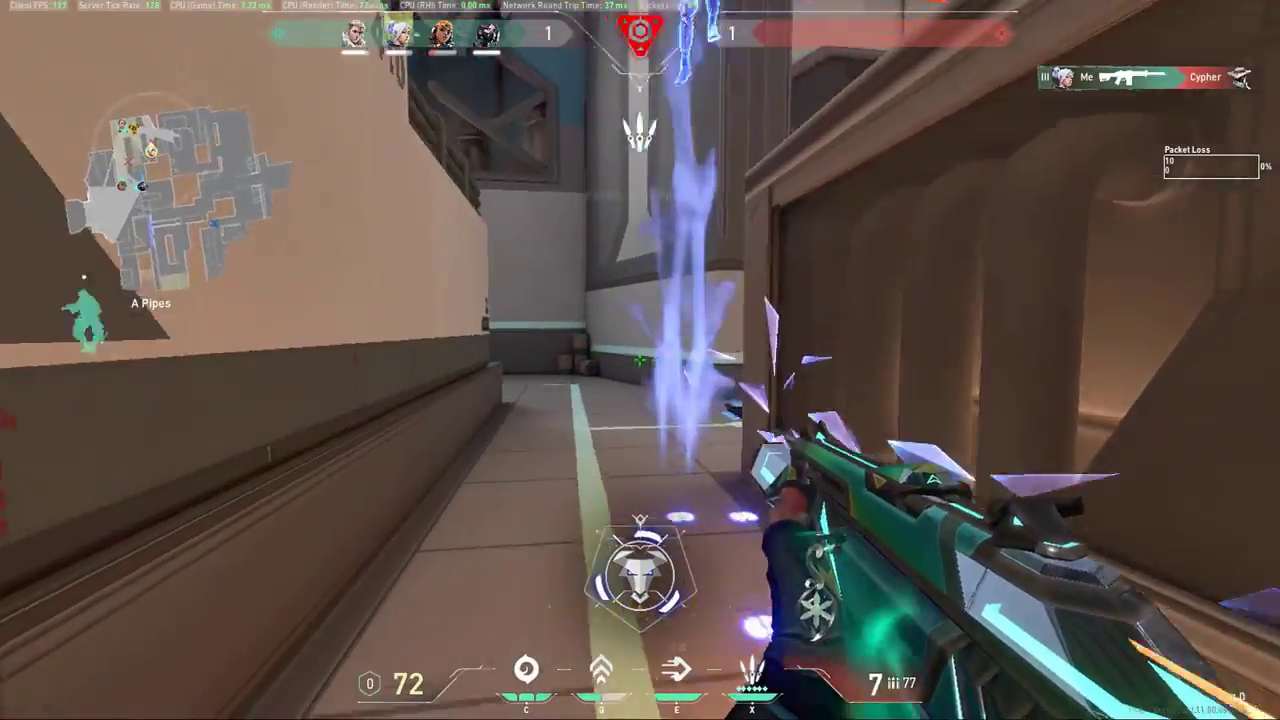
pyautogui.press('3')
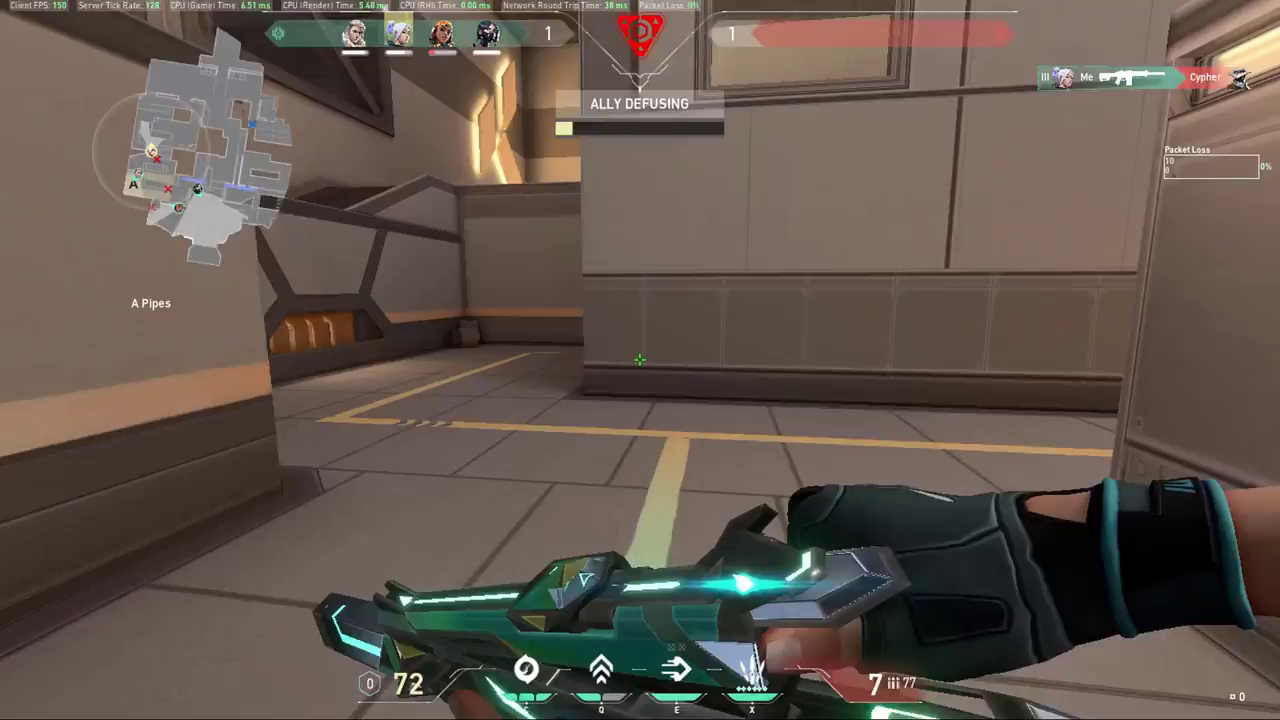
pyautogui.press('1')
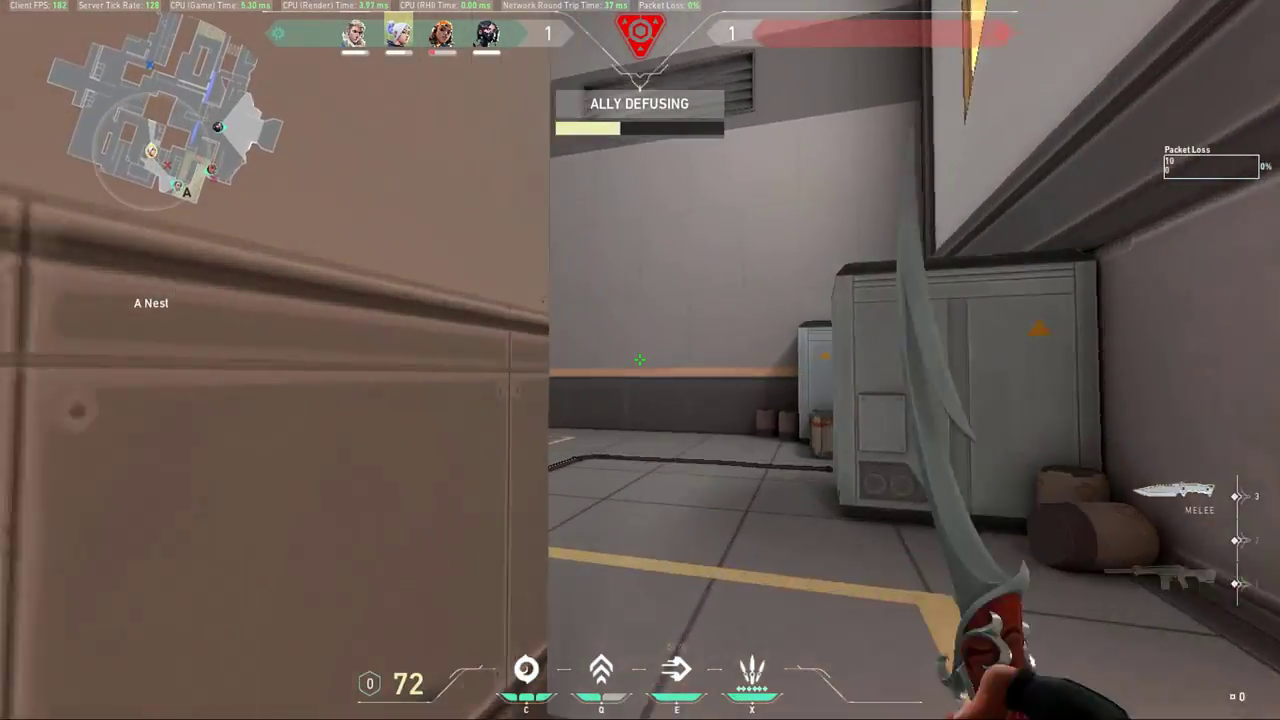
pyautogui.press('1')
pyautogui.press('3')
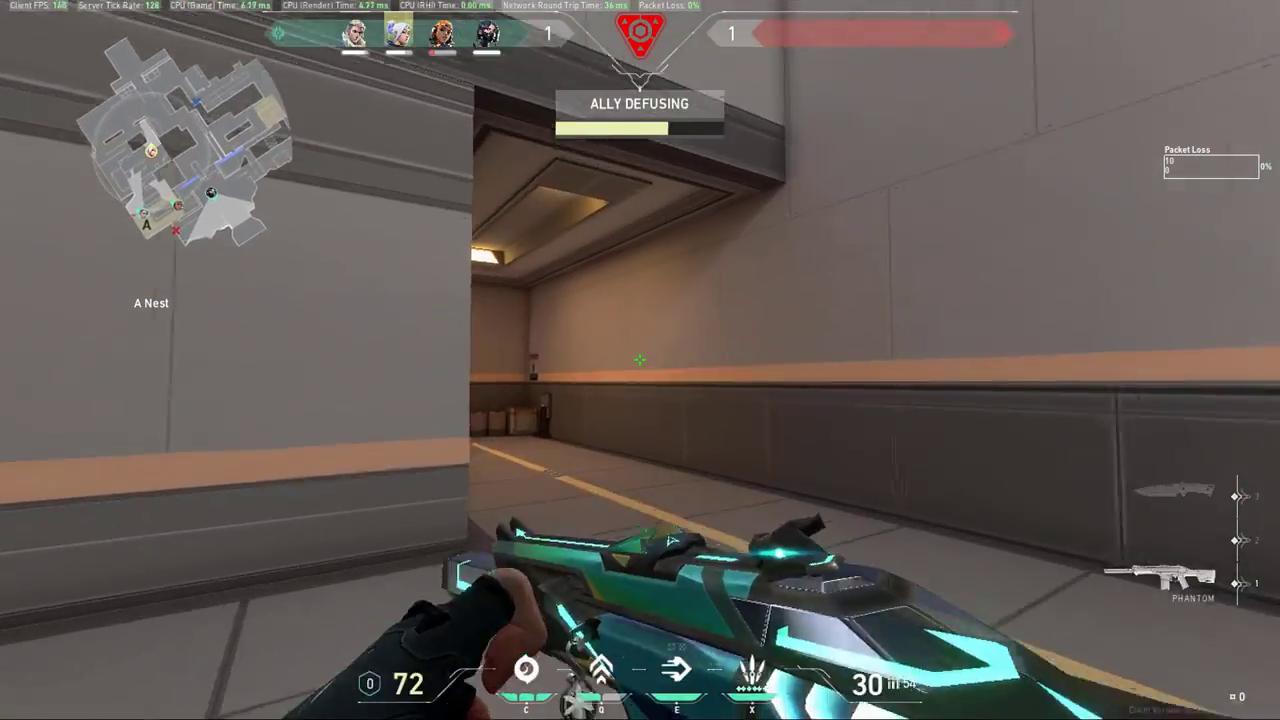